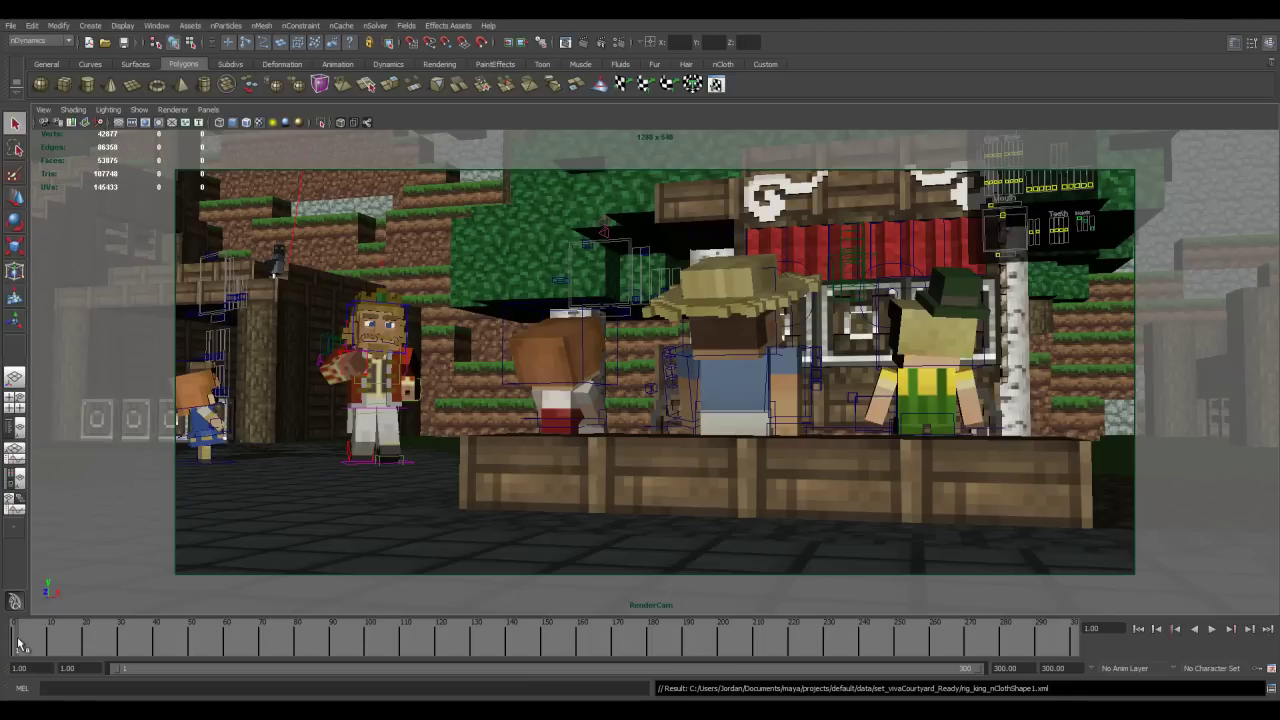
Play the courtyard animation through the RenderCam view from the first frame and return to the start
key(alt+v)
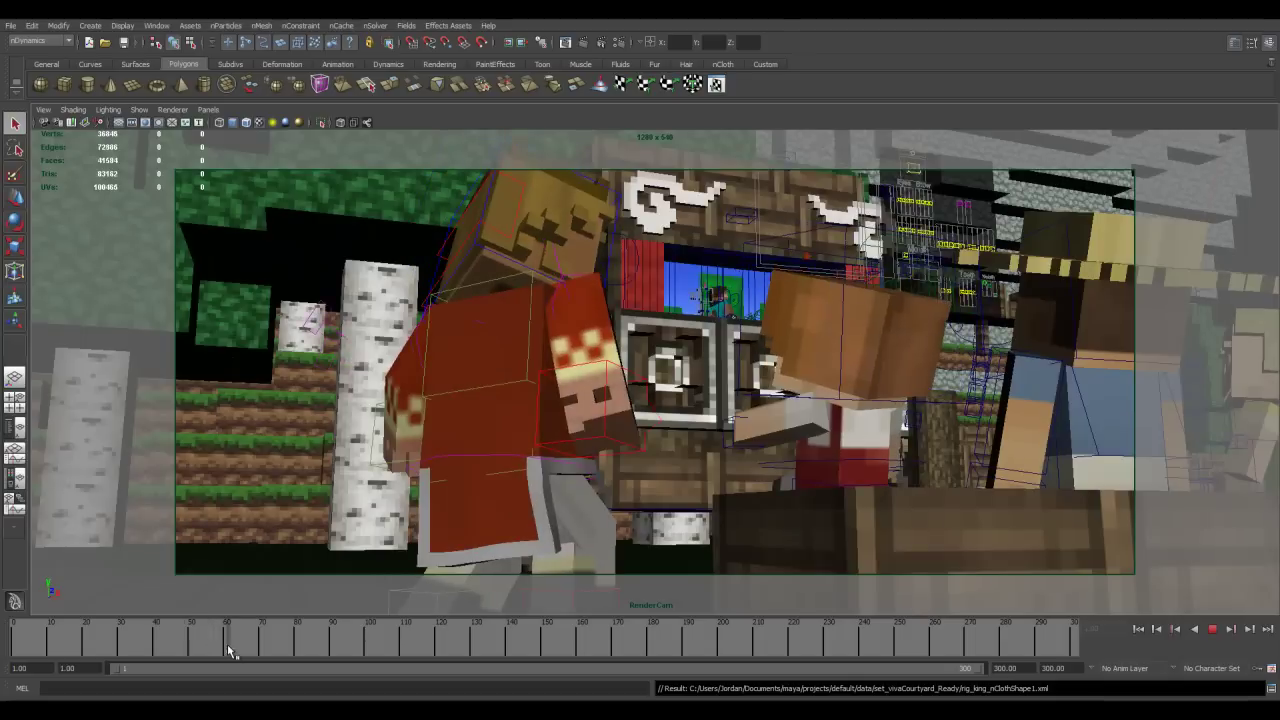
drag(227, 645, 14, 636)
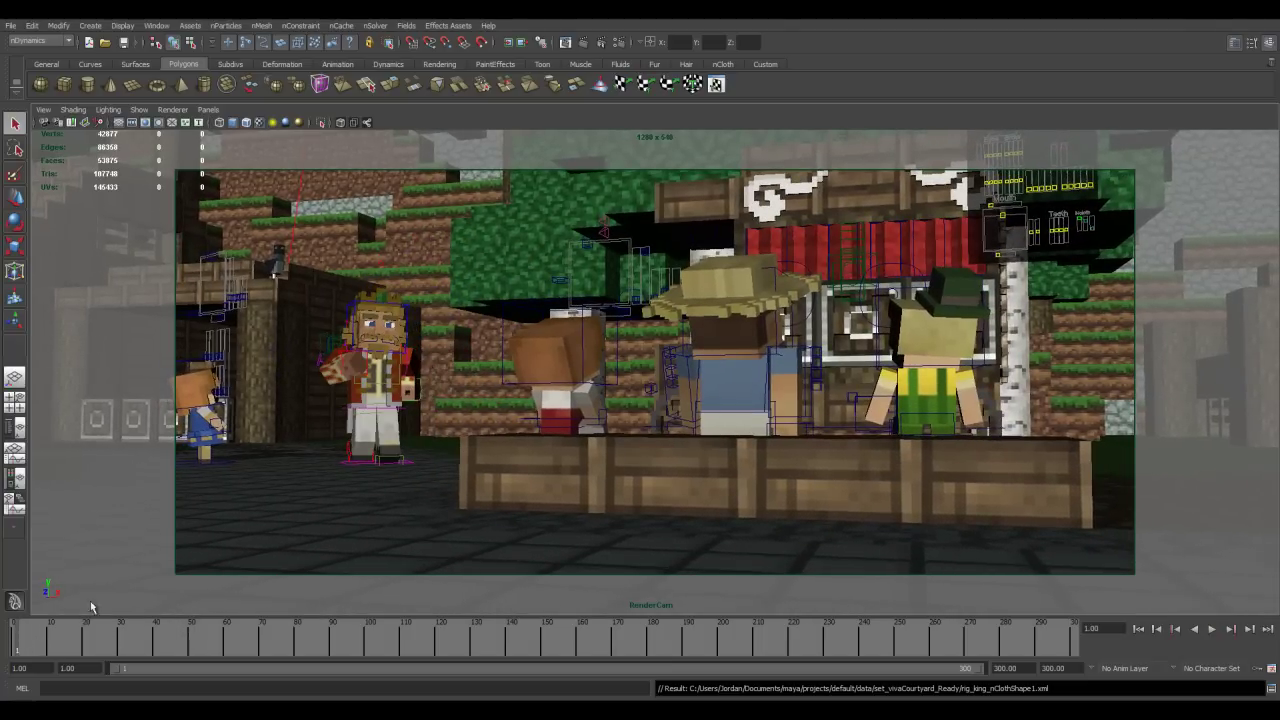
click(1211, 629)
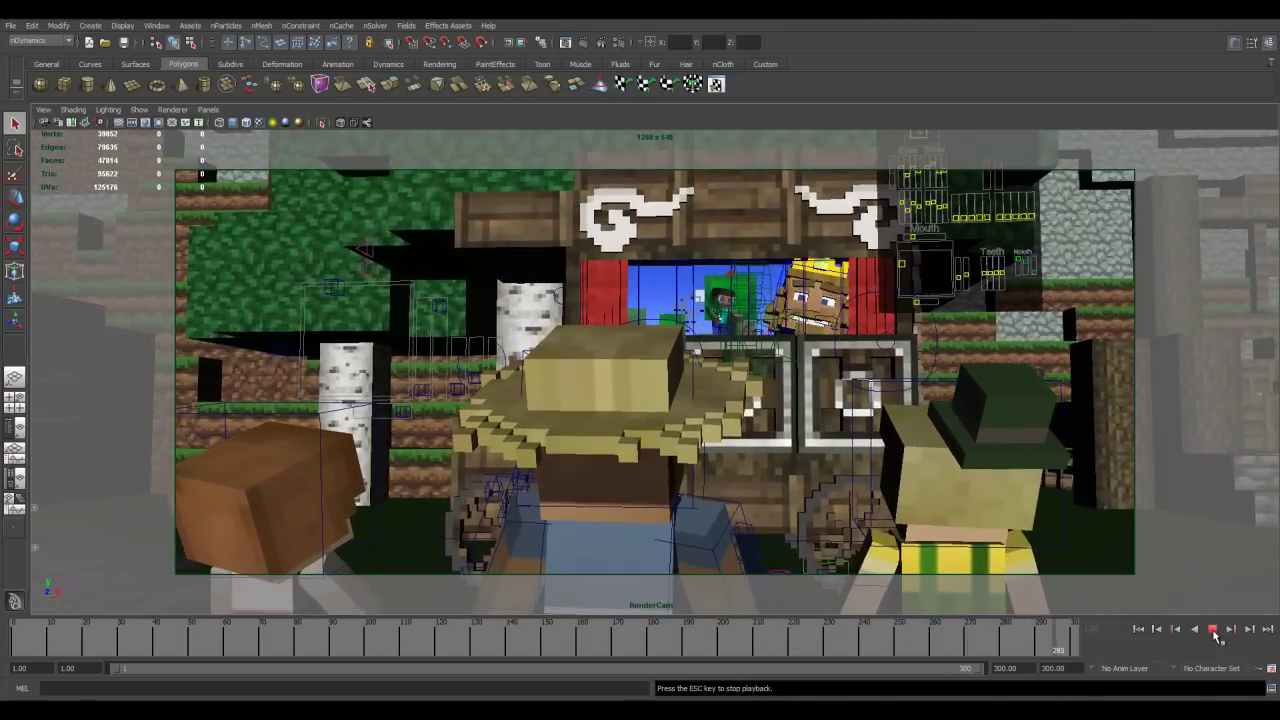
click(27, 638)
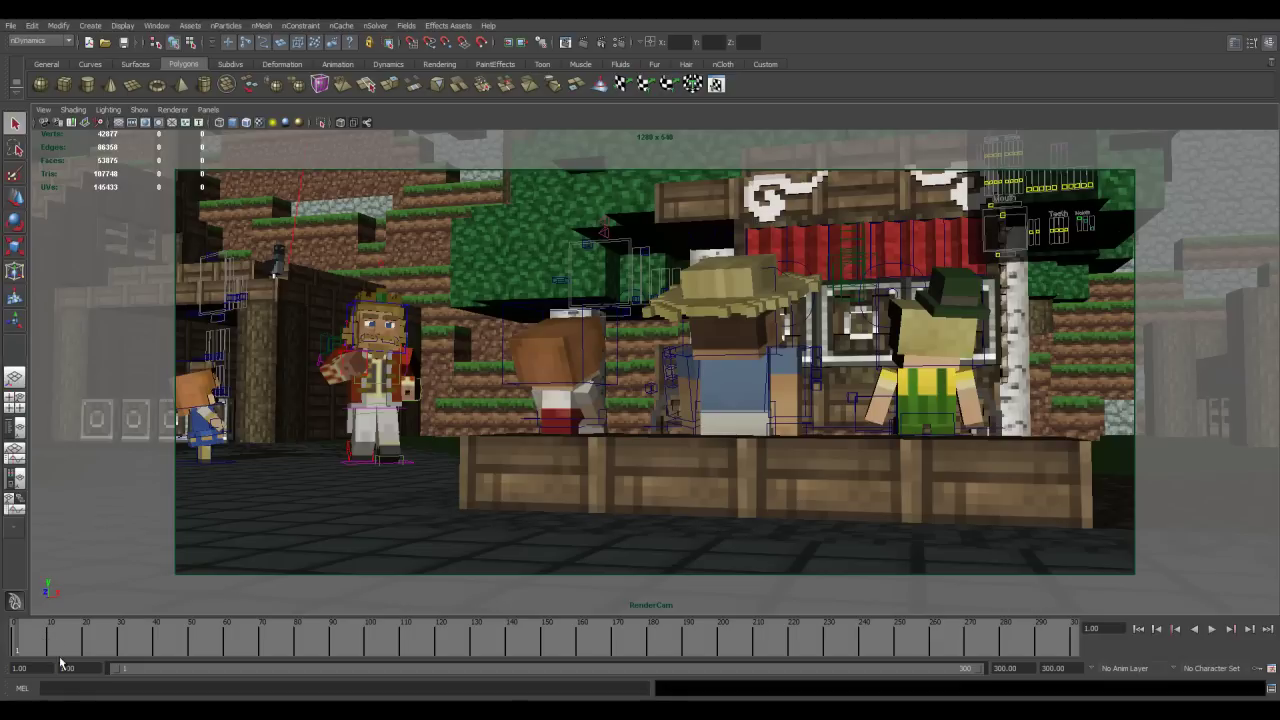
Go to frame 41, switch the viewport to the persp camera and view the puppet cart at an angle
drag(8, 650, 158, 651)
click(208, 109)
mouse_move(260, 123)
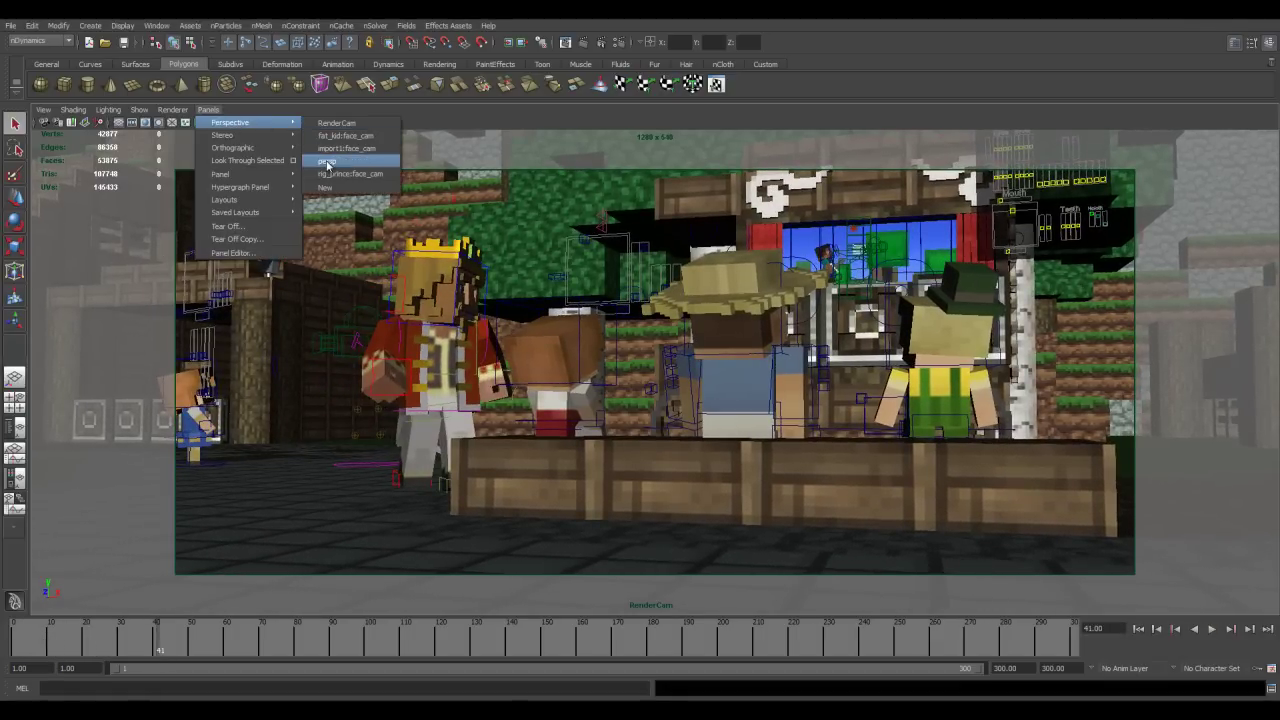
click(345, 155)
alt+drag(507, 397, 597, 391)
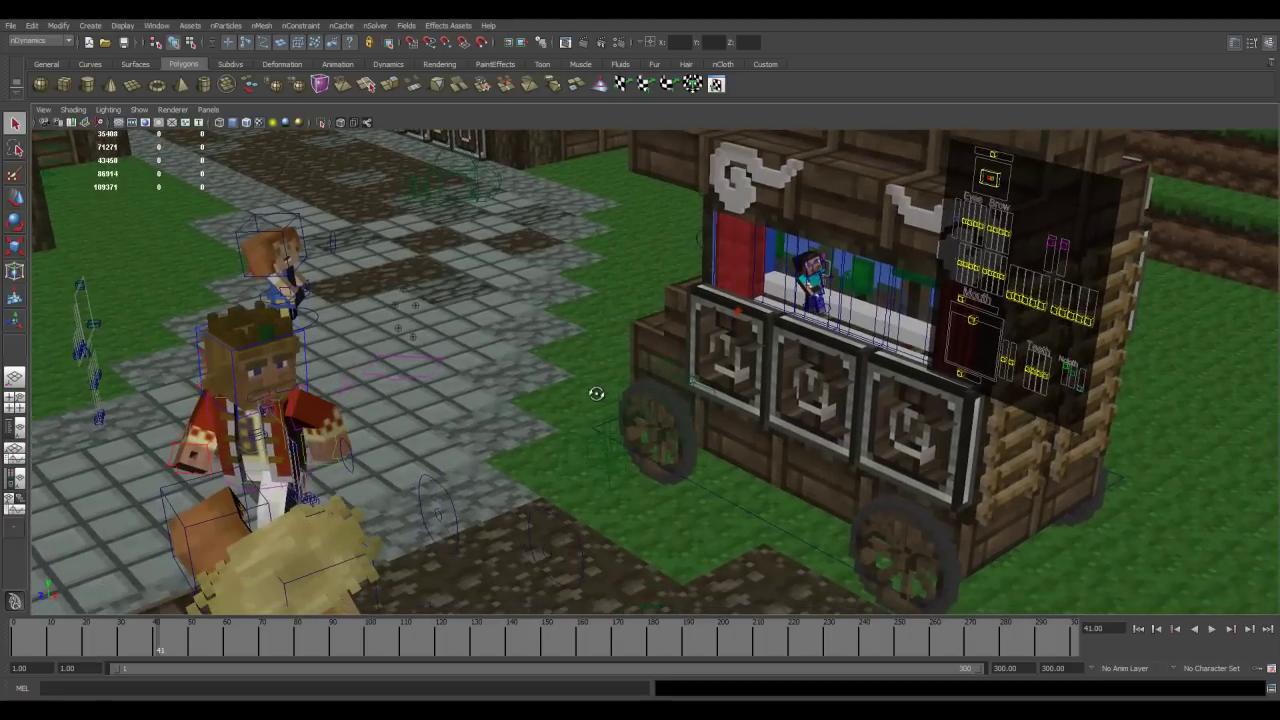
alt+drag(526, 429, 508, 457)
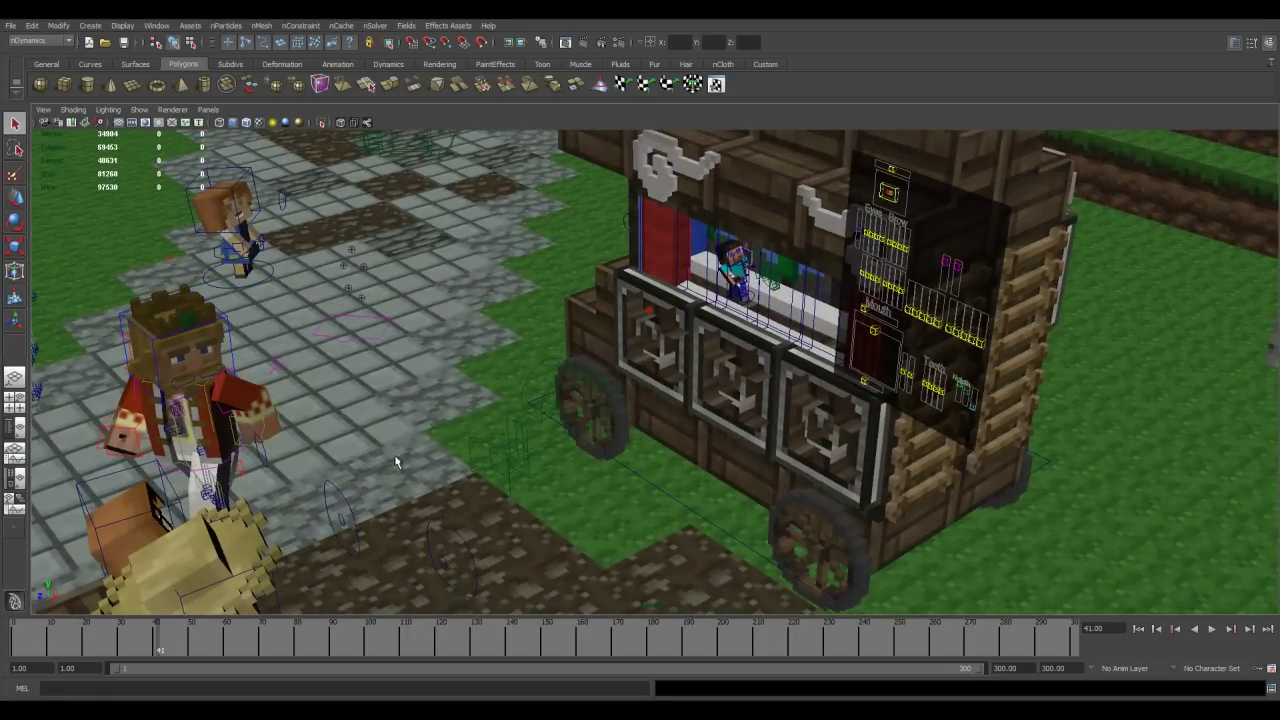
alt+drag(328, 465, 630, 488)
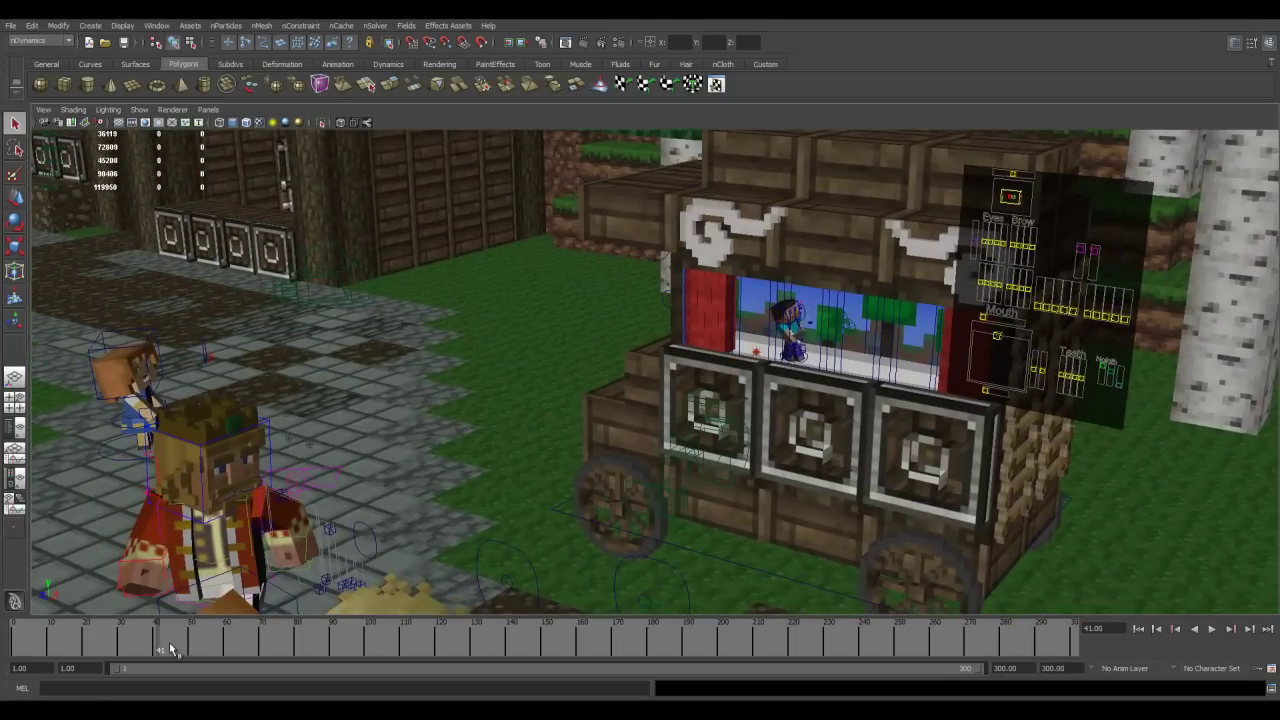
Go to frame 208 and examine the puppet stage with the king and the small blue-clothed character up close
mouse_move(160, 649)
mouse_down()
mouse_move(420, 637)
mouse_move(706, 649)
mouse_up()
alt+middle_drag(827, 388, 606, 418)
scroll(592, 418, up, 5)
alt+drag(767, 415, 691, 428)
alt+middle_drag(690, 366, 631, 414)
alt+middle_drag(536, 455, 660, 410)
alt+drag(660, 418, 650, 462)
alt+middle_drag(729, 507, 694, 466)
mouse_move(704, 651)
mouse_down()
mouse_move(488, 655)
mouse_move(766, 630)
mouse_move(750, 638)
mouse_up()
alt+middle_drag(718, 301, 650, 446)
alt+right_drag(650, 446, 594, 458)
alt+middle_drag(600, 475, 606, 380)
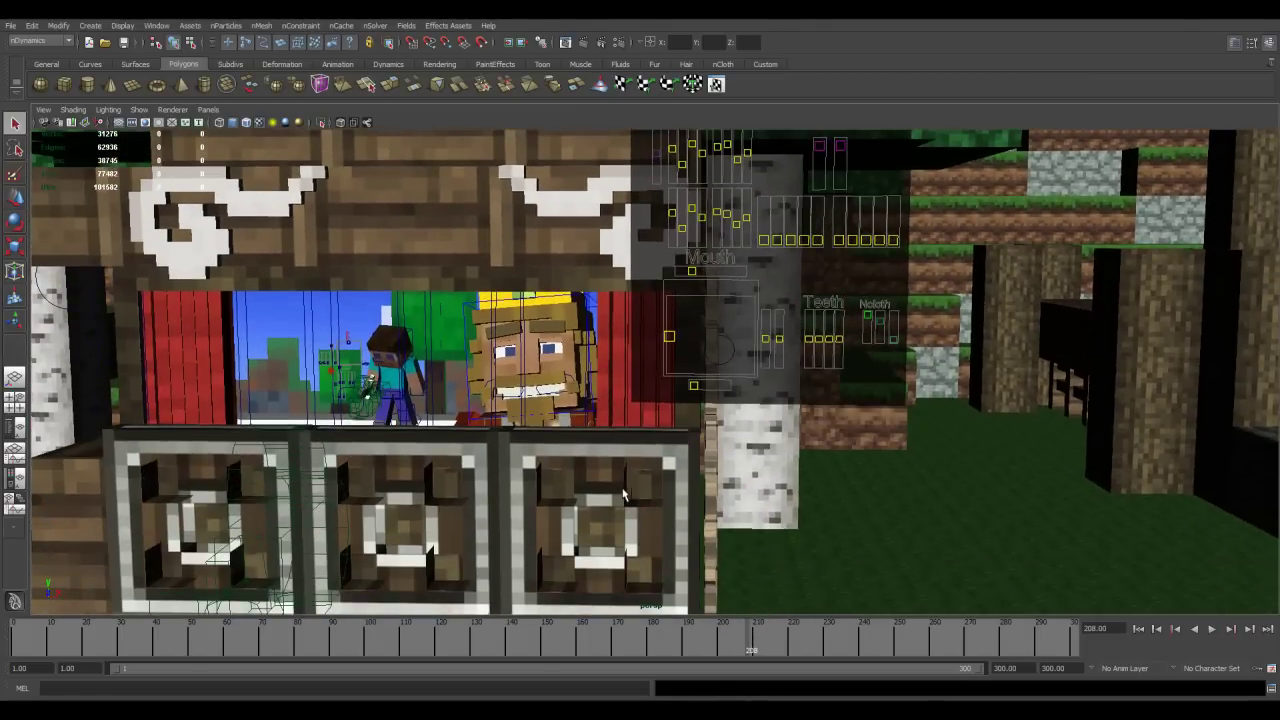
Examine the king's facial control board beside the stage and pick one of its slider controls
alt+drag(618, 445, 600, 395)
alt+middle_drag(600, 395, 680, 398)
alt+right_drag(680, 272, 689, 457)
alt+middle_drag(690, 472, 711, 366)
alt+right_drag(711, 366, 724, 323)
alt+middle_drag(724, 322, 731, 388)
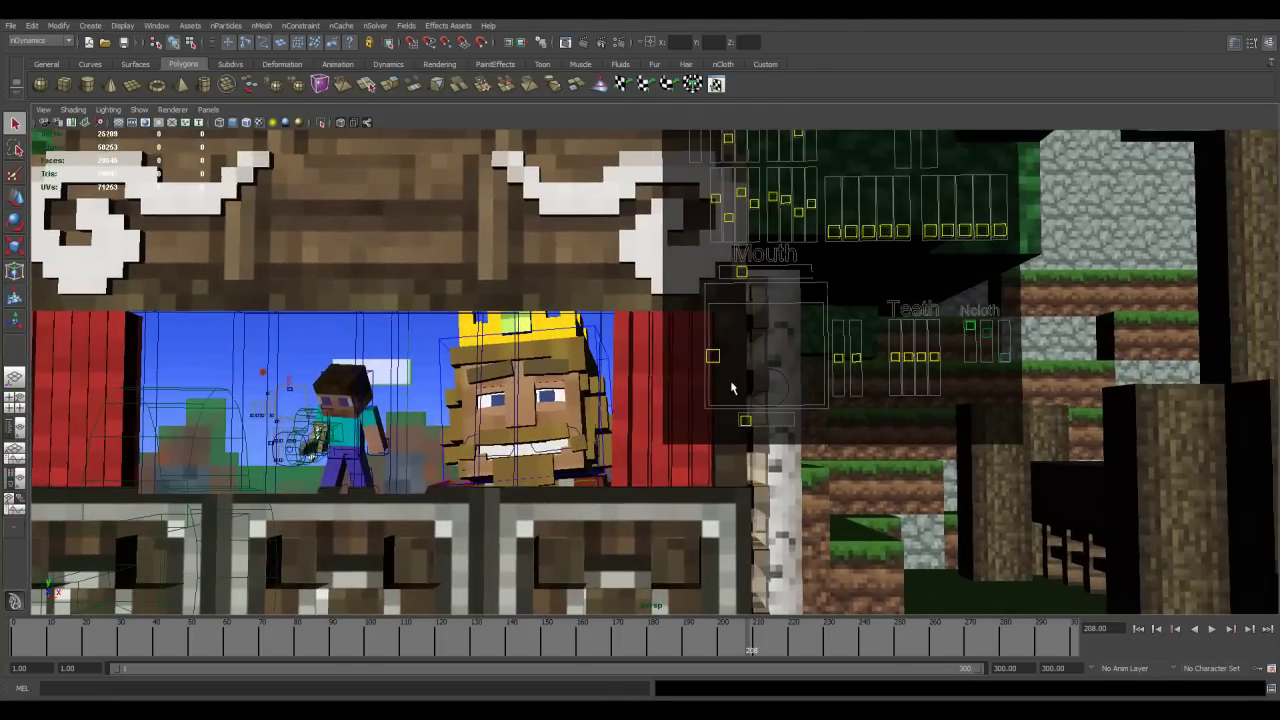
alt+middle_drag(645, 390, 743, 352)
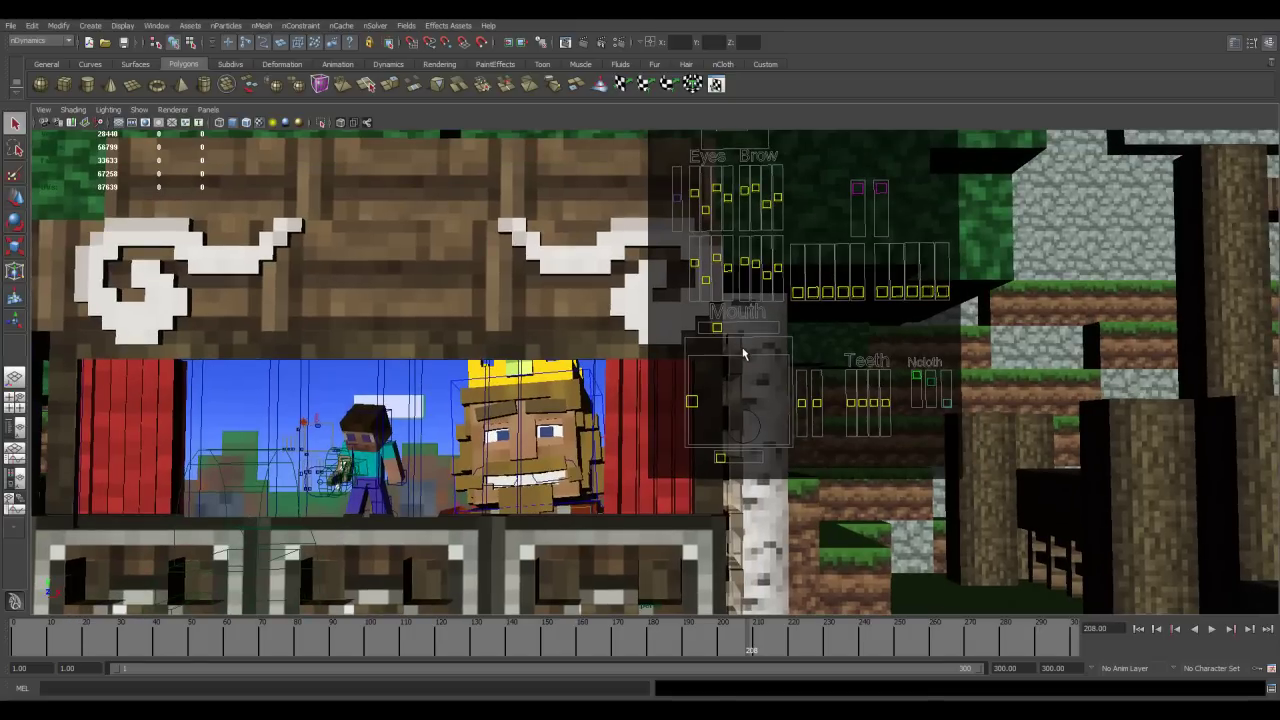
key(w)
click(798, 356)
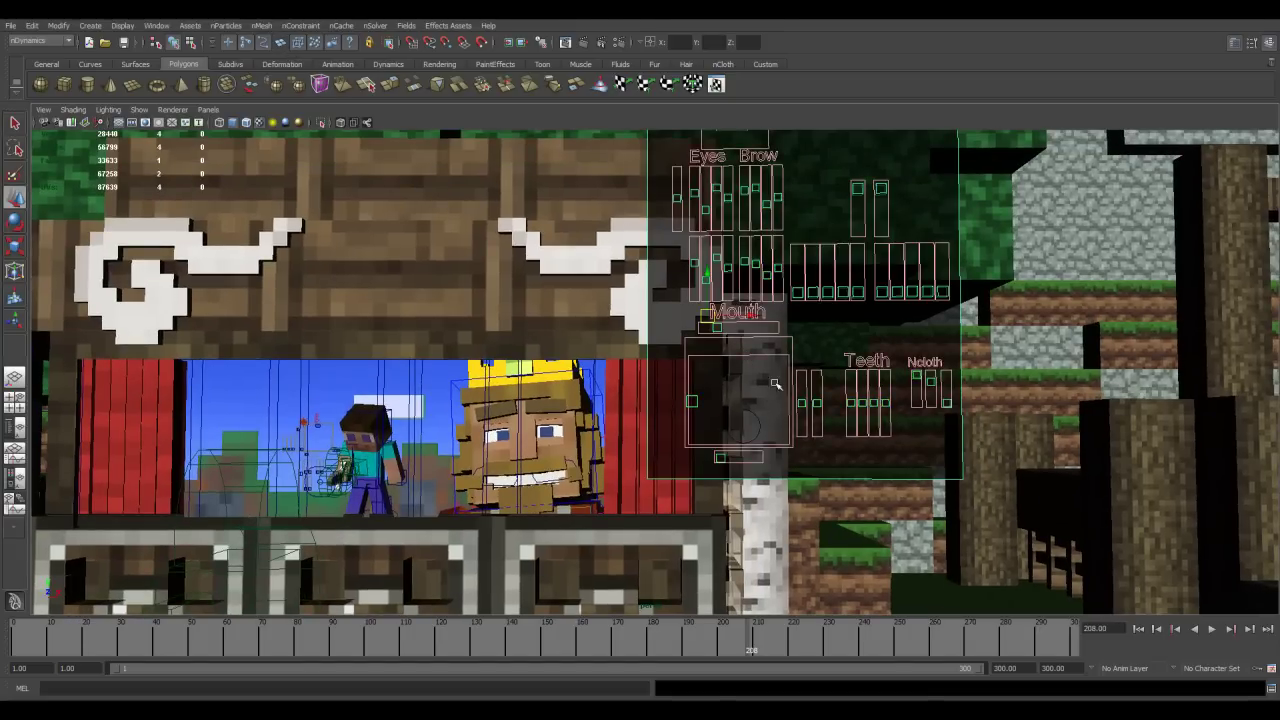
click(816, 290)
Play part of the animation and review the cart and the characters around it at frame 94
alt+right_drag(816, 290, 757, 363)
alt+drag(757, 363, 706, 600)
click(547, 655)
key(alt+v)
drag(546, 654, 348, 654)
alt+middle_drag(379, 480, 526, 387)
alt+drag(528, 390, 490, 388)
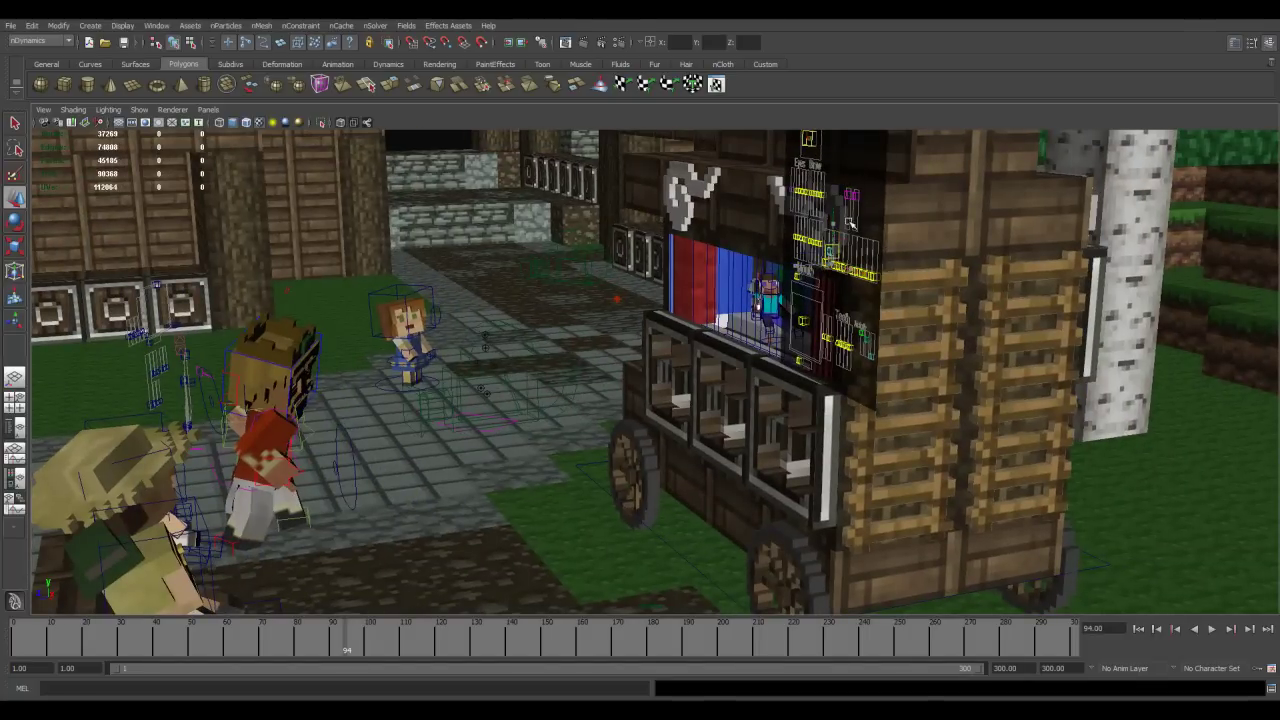
alt+drag(749, 417, 590, 410)
Go to frame 187 and lower the first upper Brow slider on the king's facial control board
drag(352, 648, 577, 635)
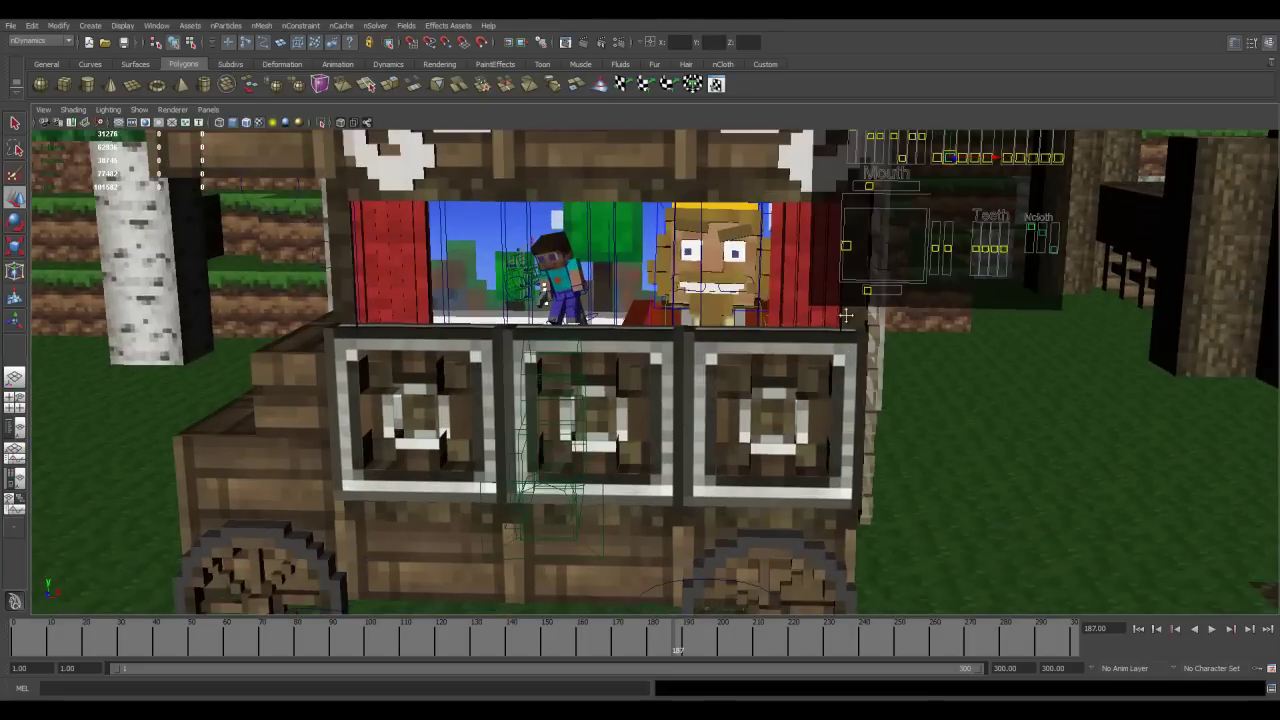
alt+middle_drag(846, 315, 685, 398)
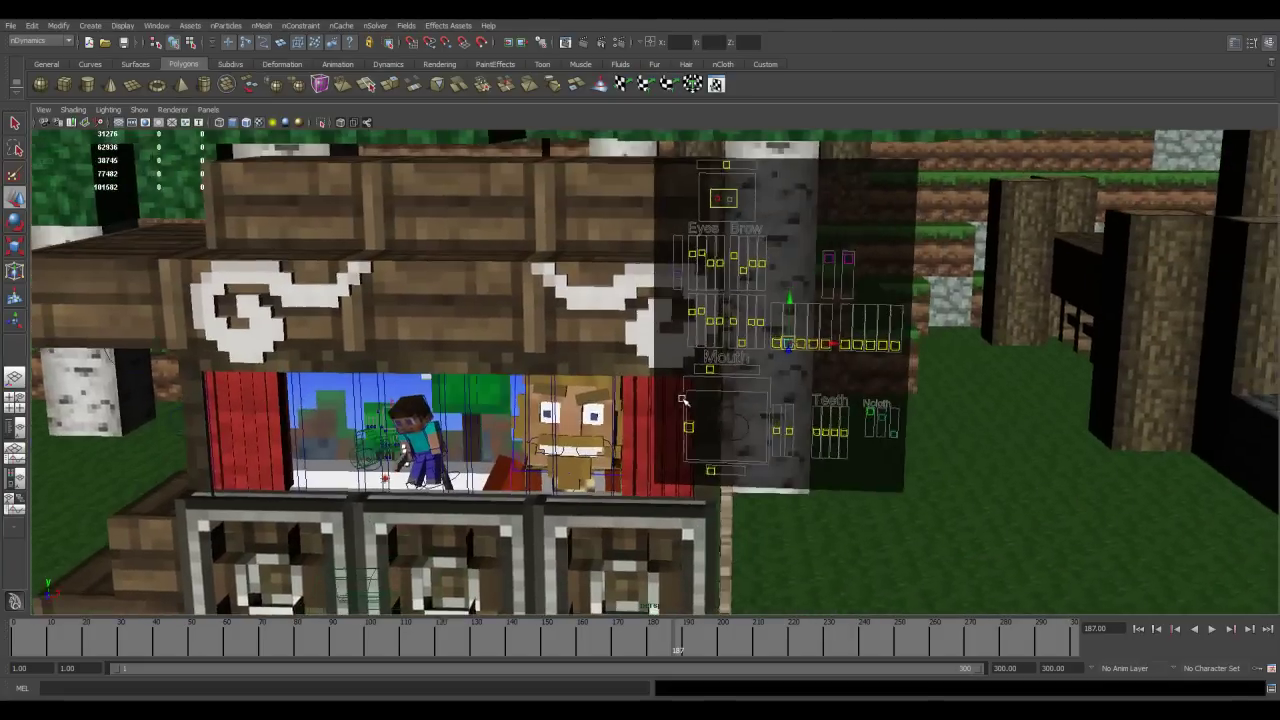
alt+right_drag(685, 398, 689, 409)
alt+drag(689, 409, 706, 376)
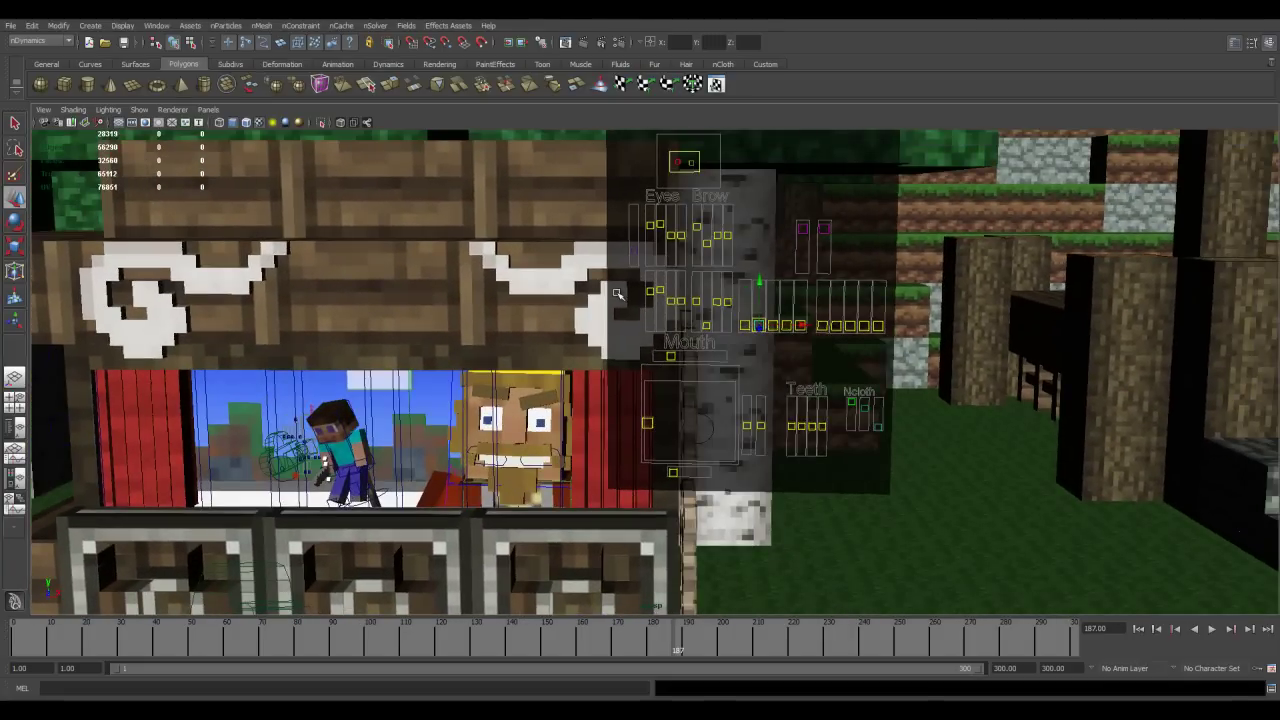
click(697, 229)
scroll(704, 386, up, 3)
alt+middle_drag(631, 378, 642, 353)
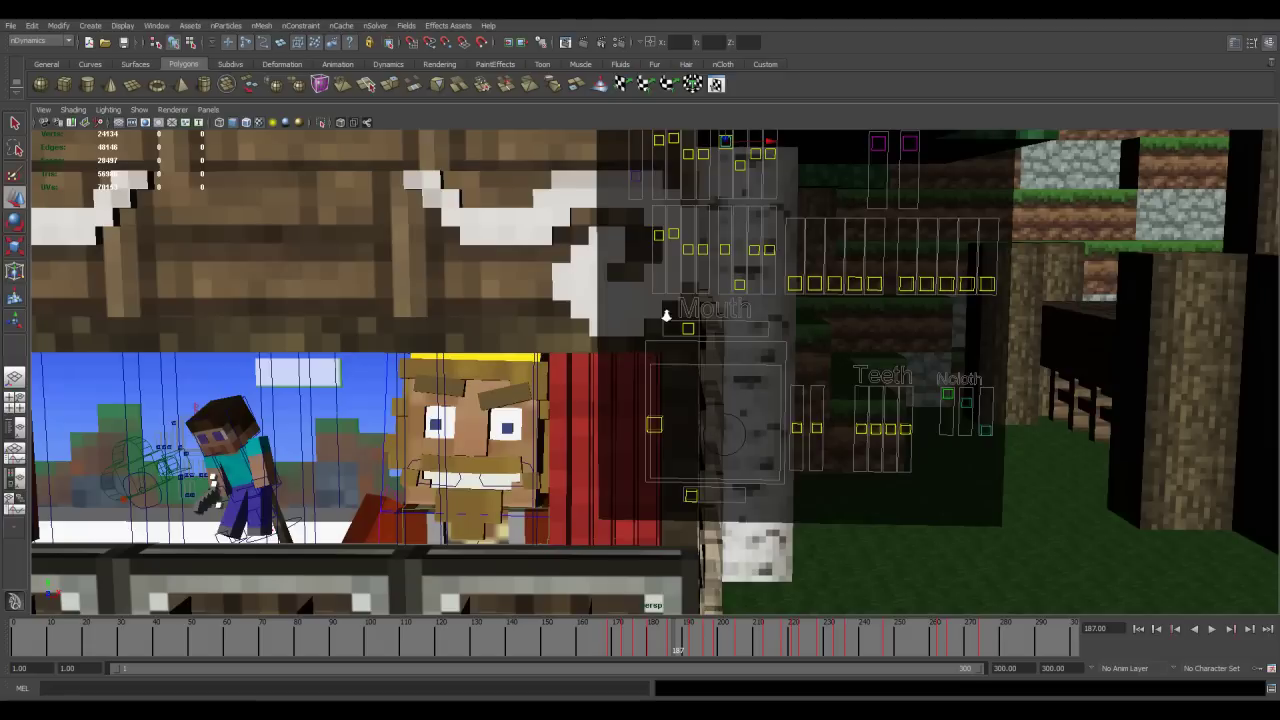
scroll(666, 315, down, 3)
mouse_move(706, 209)
mouse_down()
mouse_move(707, 242)
mouse_move(709, 222)
mouse_up()
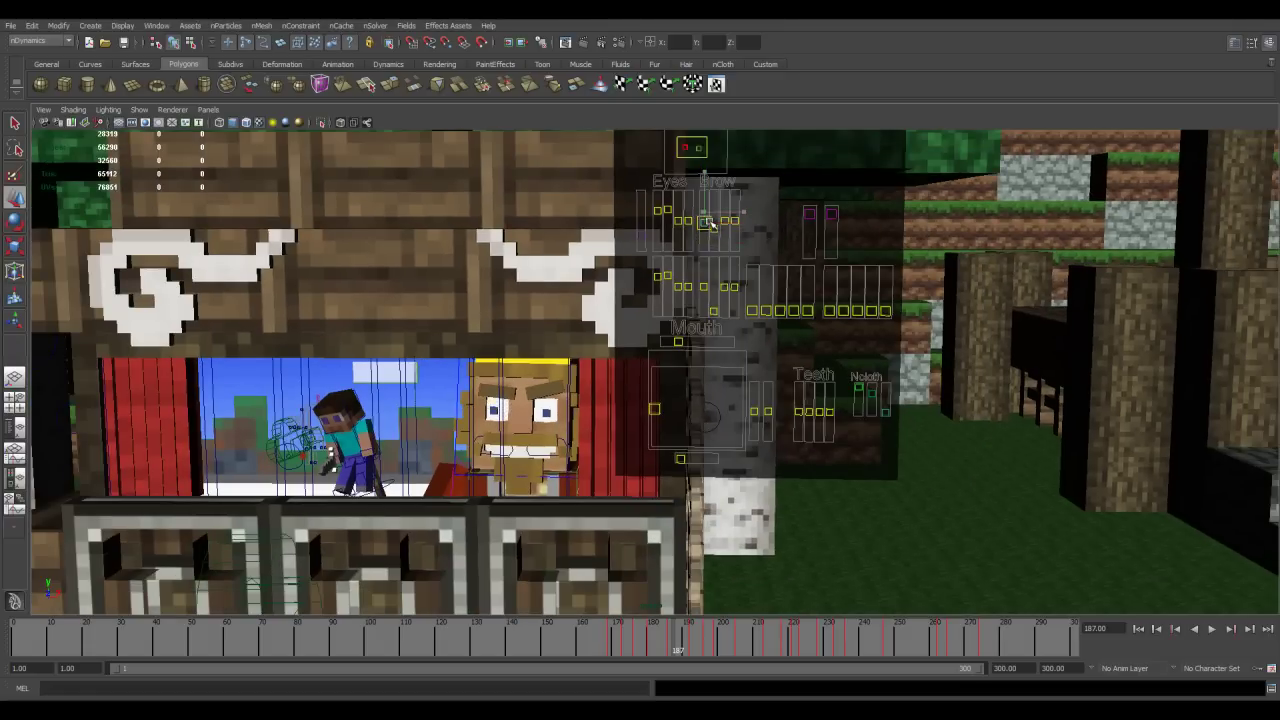
Adjust the third upper Brow slider and raise the second one to the top of its range
click(724, 194)
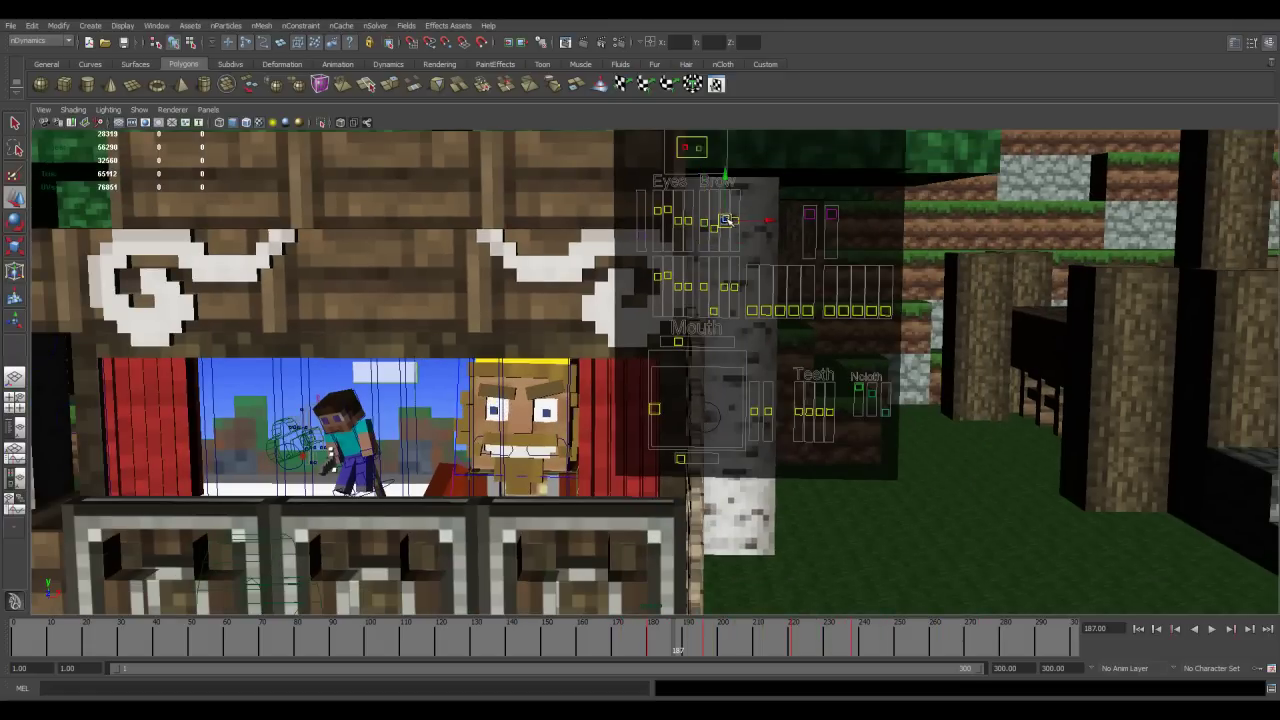
drag(724, 162, 744, 187)
click(716, 231)
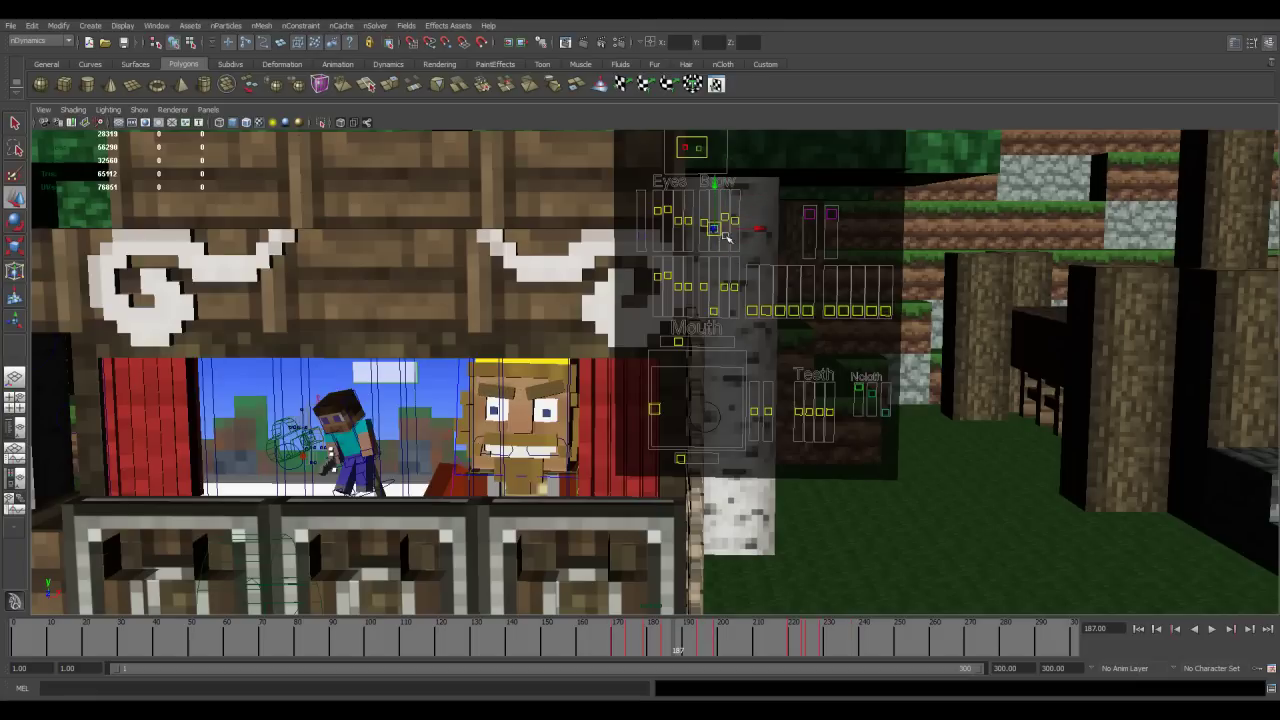
middle_drag(718, 222, 726, 248)
drag(716, 247, 715, 194)
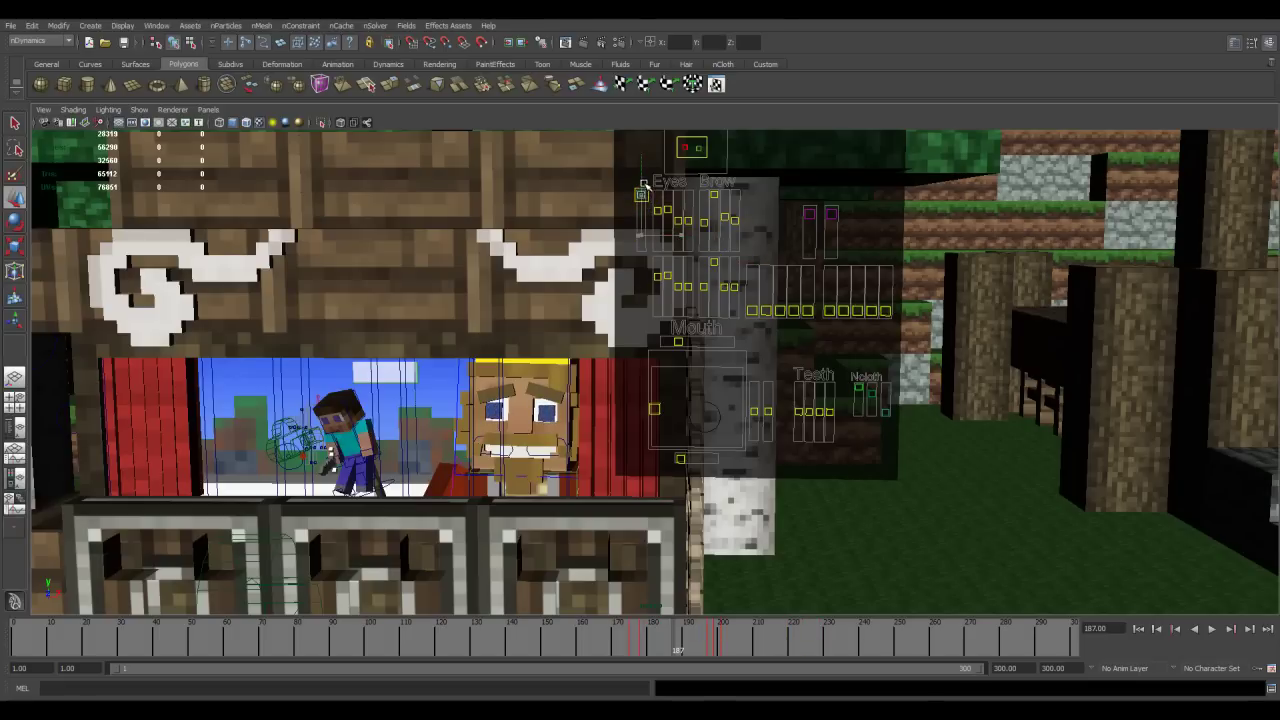
Adjust the outermost Eyes slider on the facial control board to resize the king's pupils
alt+middle_drag(641, 360, 681, 270)
scroll(652, 246, up, 2)
mouse_move(683, 157)
mouse_down()
mouse_move(690, 205)
mouse_move(683, 157)
mouse_up()
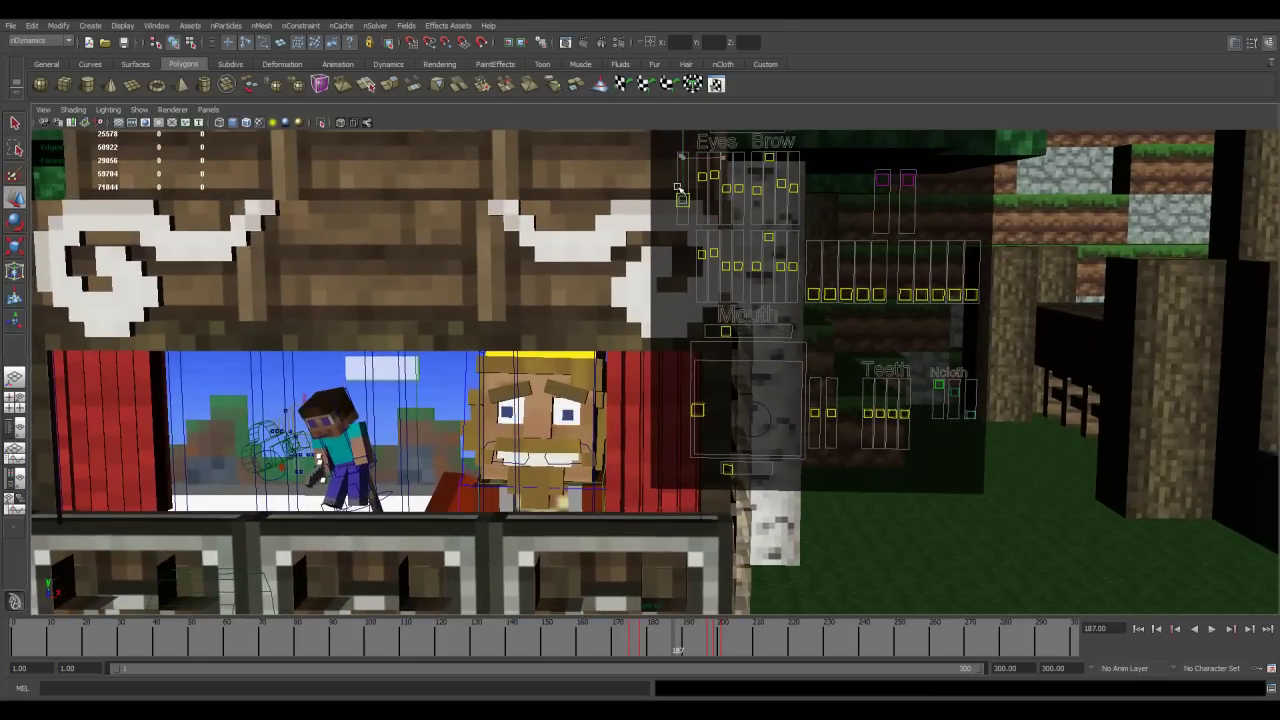
Examine the king's adjusted expression and the puppet stage from several angles and distances
alt+drag(667, 279, 684, 393)
alt+middle_drag(680, 298, 663, 369)
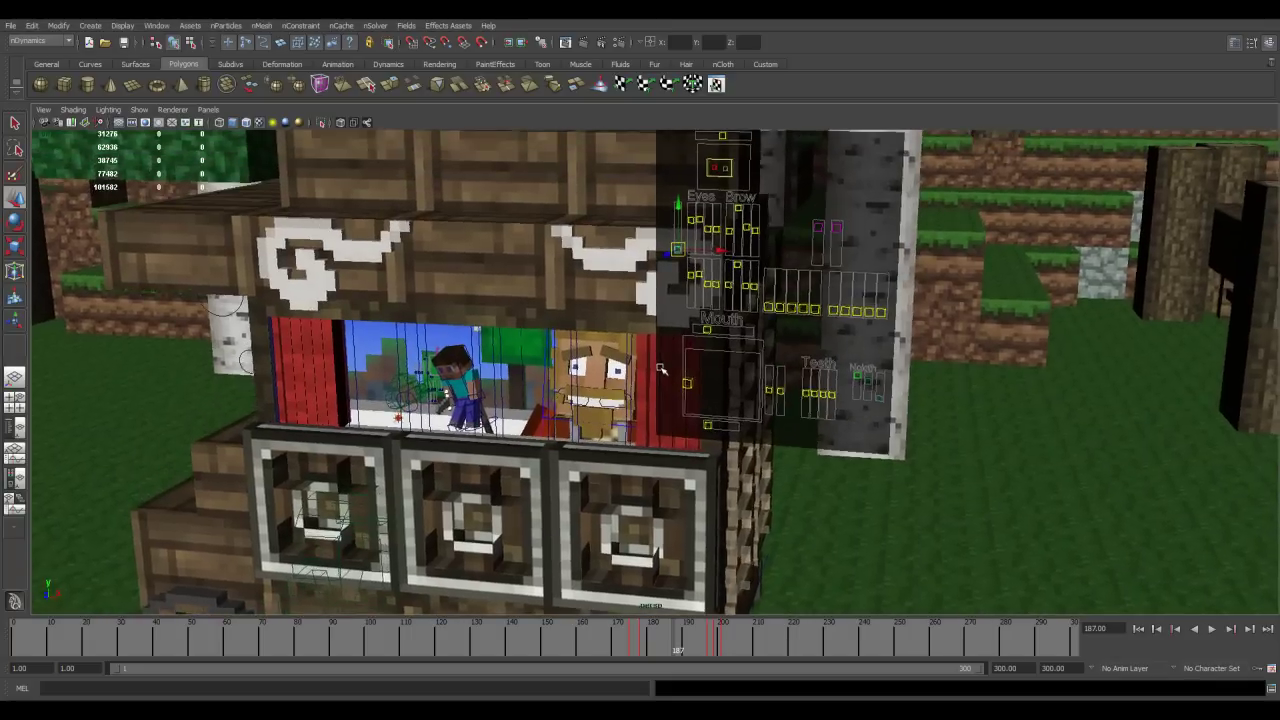
alt+drag(663, 369, 667, 300)
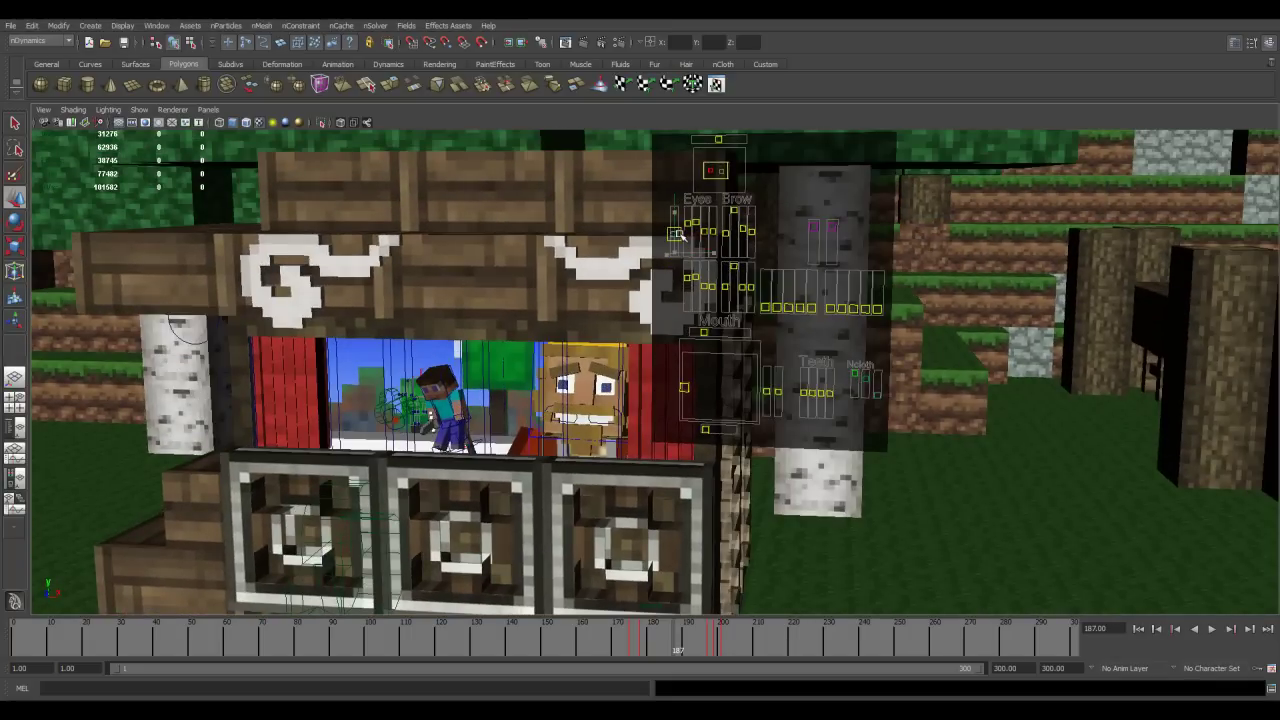
alt+right_drag(702, 375, 632, 373)
alt+middle_drag(640, 373, 650, 340)
alt+drag(650, 340, 641, 315)
alt+right_drag(641, 315, 715, 318)
alt+drag(655, 400, 626, 426)
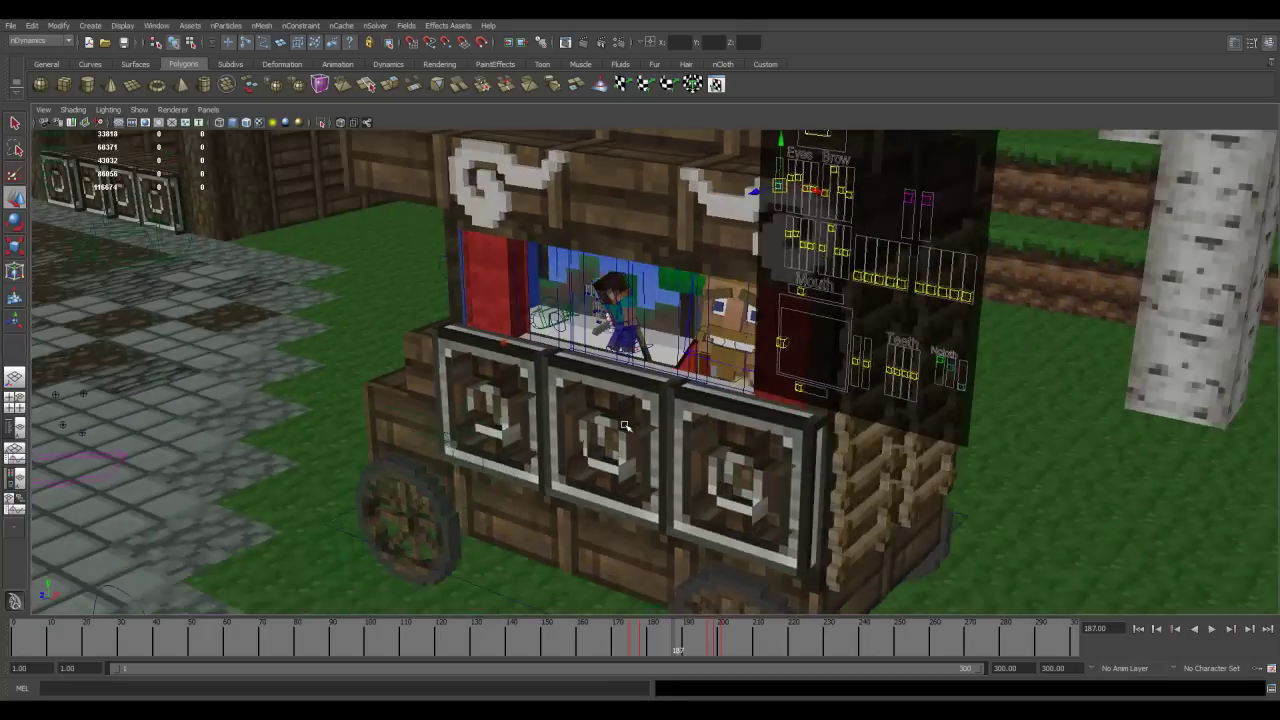
alt+right_drag(626, 426, 618, 432)
alt+drag(618, 432, 632, 420)
alt+right_drag(632, 420, 622, 400)
alt+drag(622, 400, 650, 388)
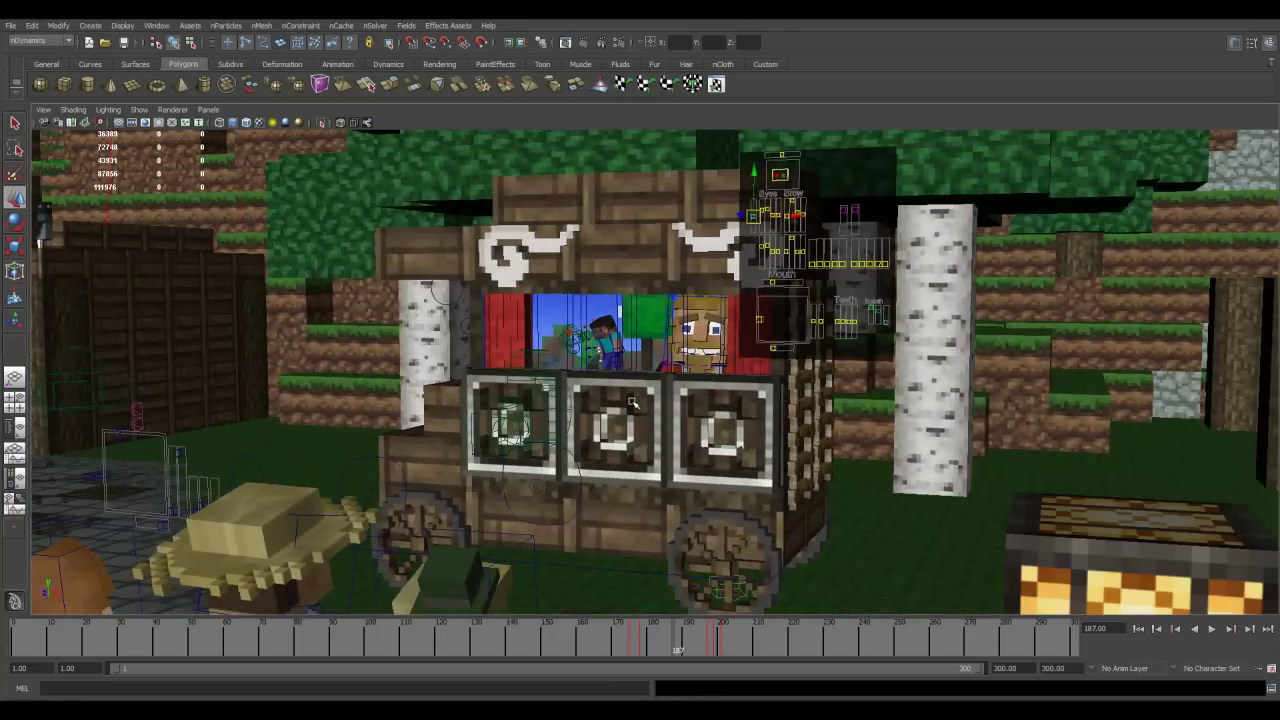
alt+right_drag(650, 388, 712, 385)
alt+middle_drag(712, 385, 691, 384)
alt+drag(606, 236, 627, 372)
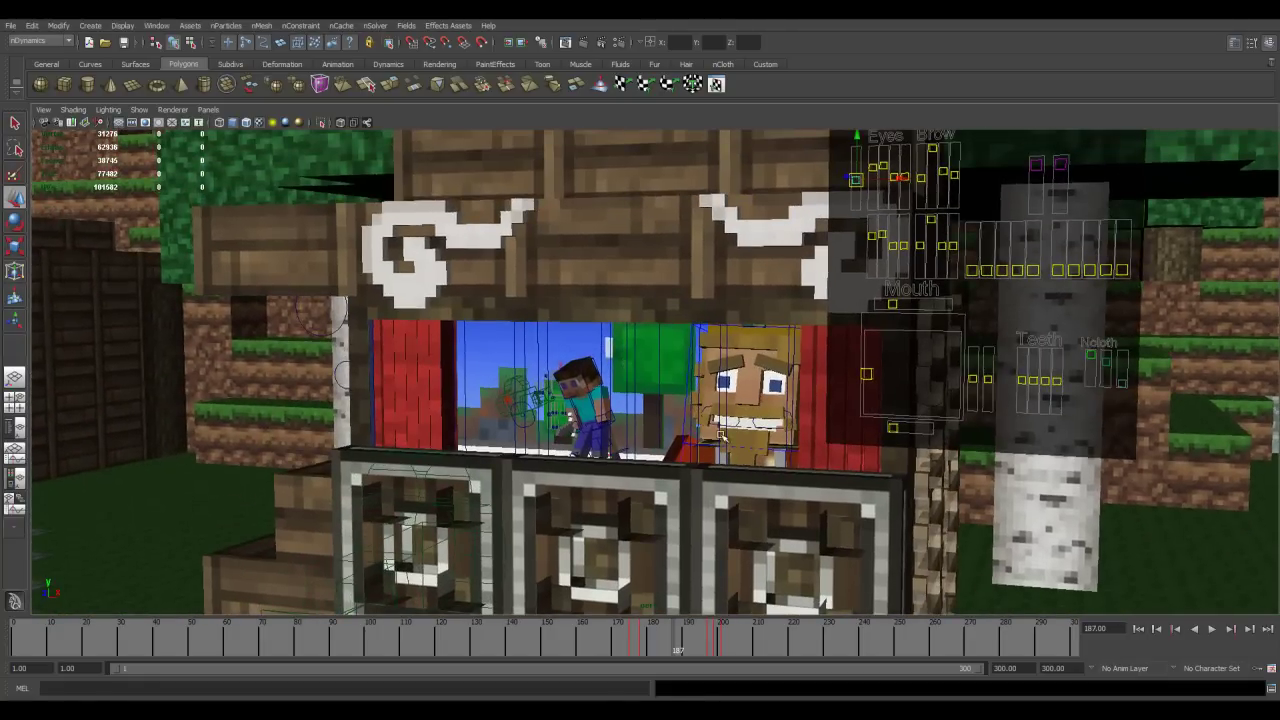
alt+drag(701, 414, 632, 438)
alt+right_drag(632, 438, 606, 434)
alt+middle_drag(606, 434, 651, 428)
alt+drag(789, 410, 765, 342)
alt+right_drag(549, 309, 612, 435)
alt+middle_drag(612, 435, 690, 375)
Play the puppet show from the start in the close stage view and stop at frame 213
drag(687, 645, 322, 650)
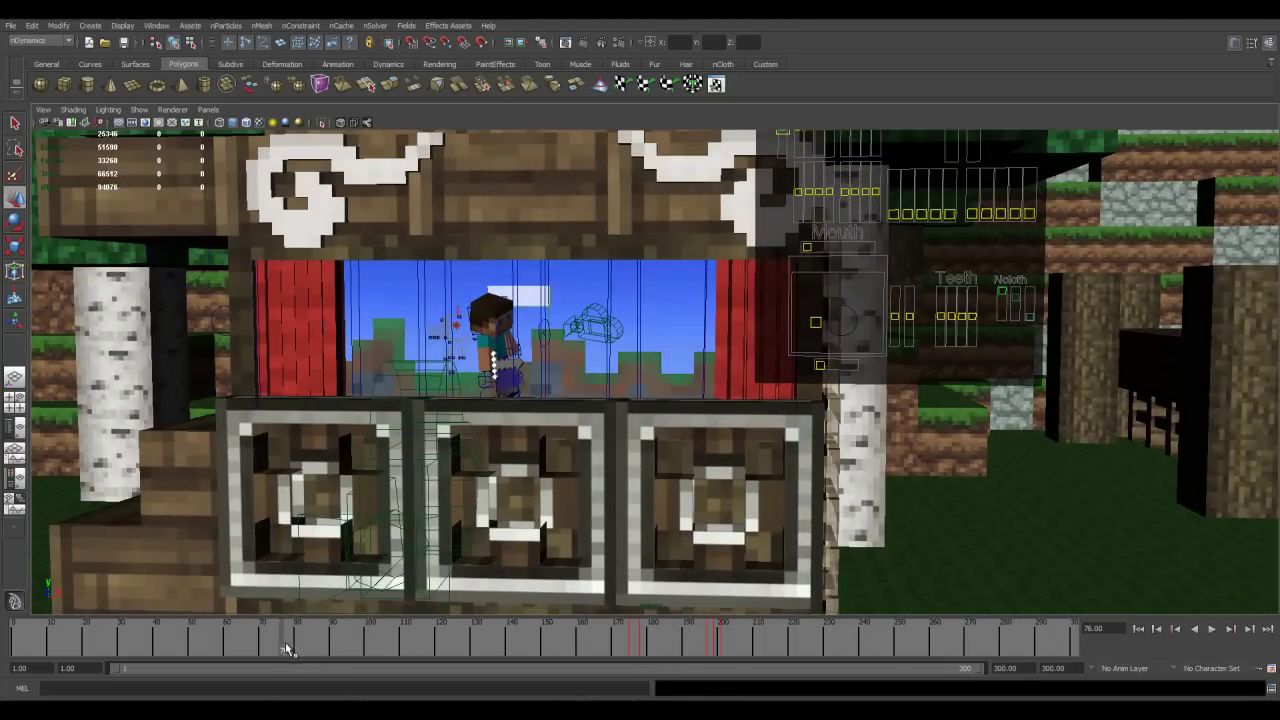
click(1213, 629)
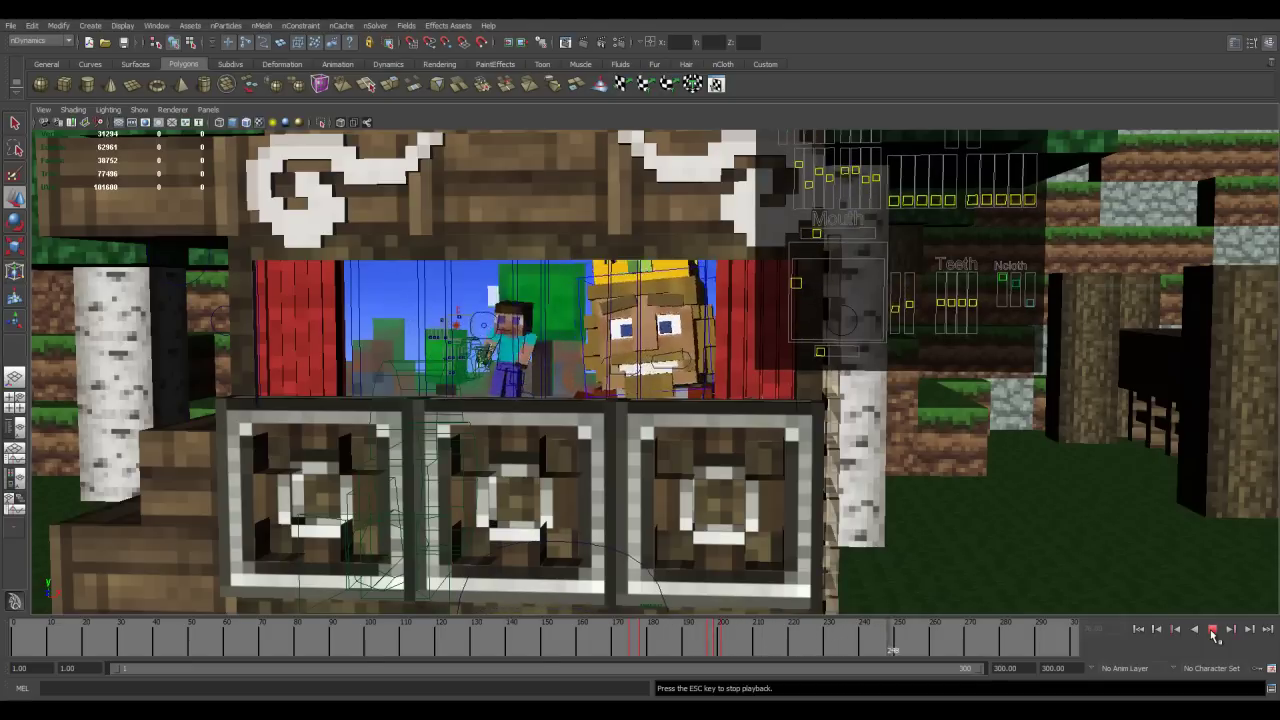
click(1212, 630)
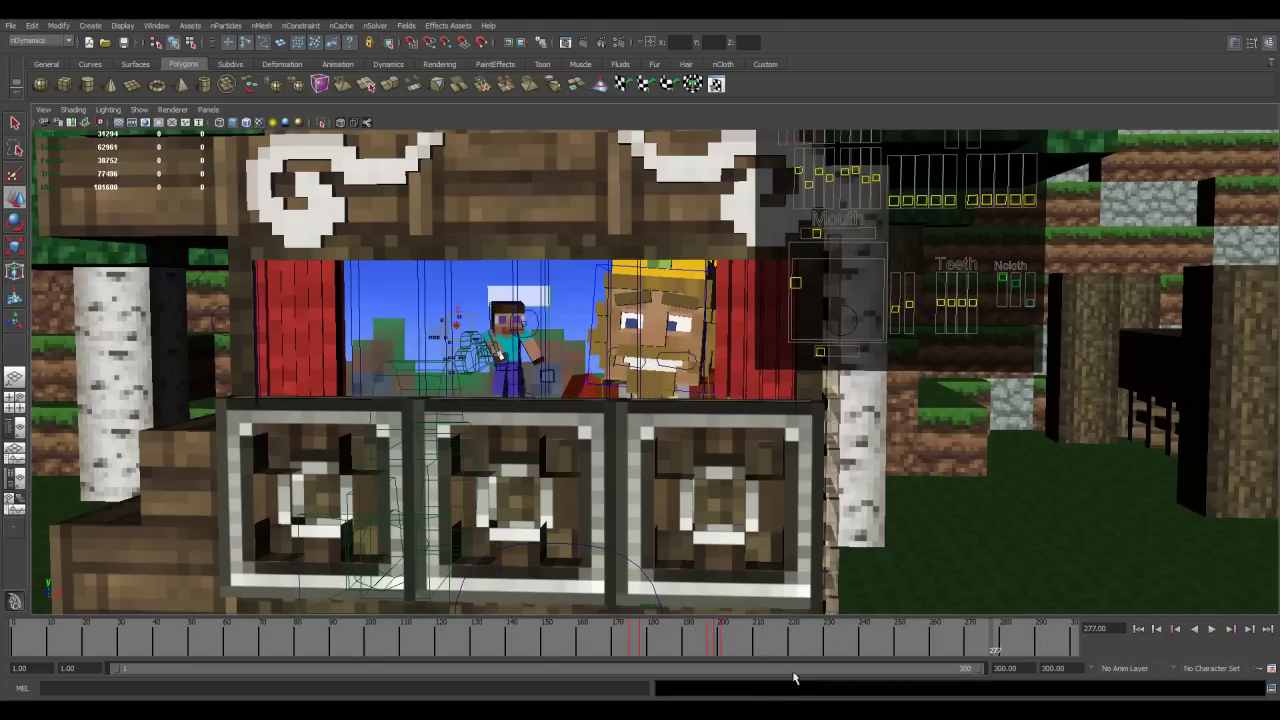
click(93, 625)
key(alt+v)
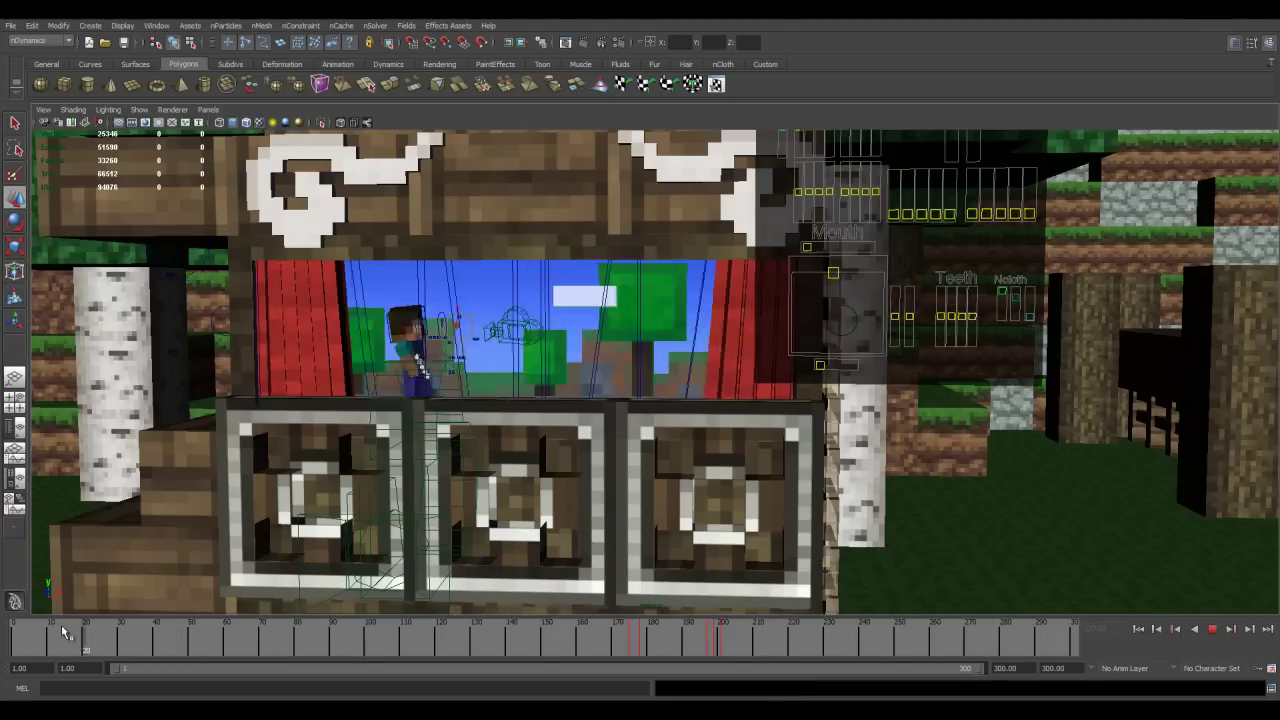
click(16, 636)
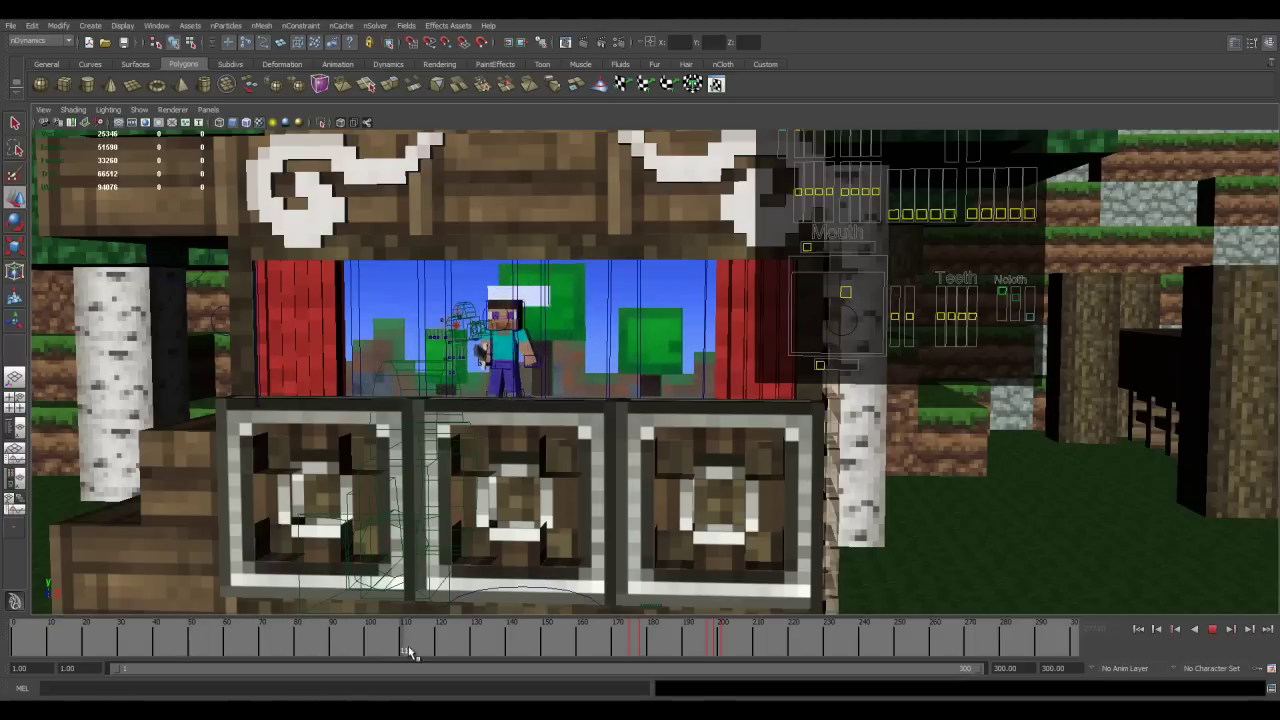
click(765, 649)
Examine the cart and the seated audience from behind the cart, and view the stage over the audience at frame 116
scroll(648, 476, down, 4)
alt+drag(664, 484, 457, 446)
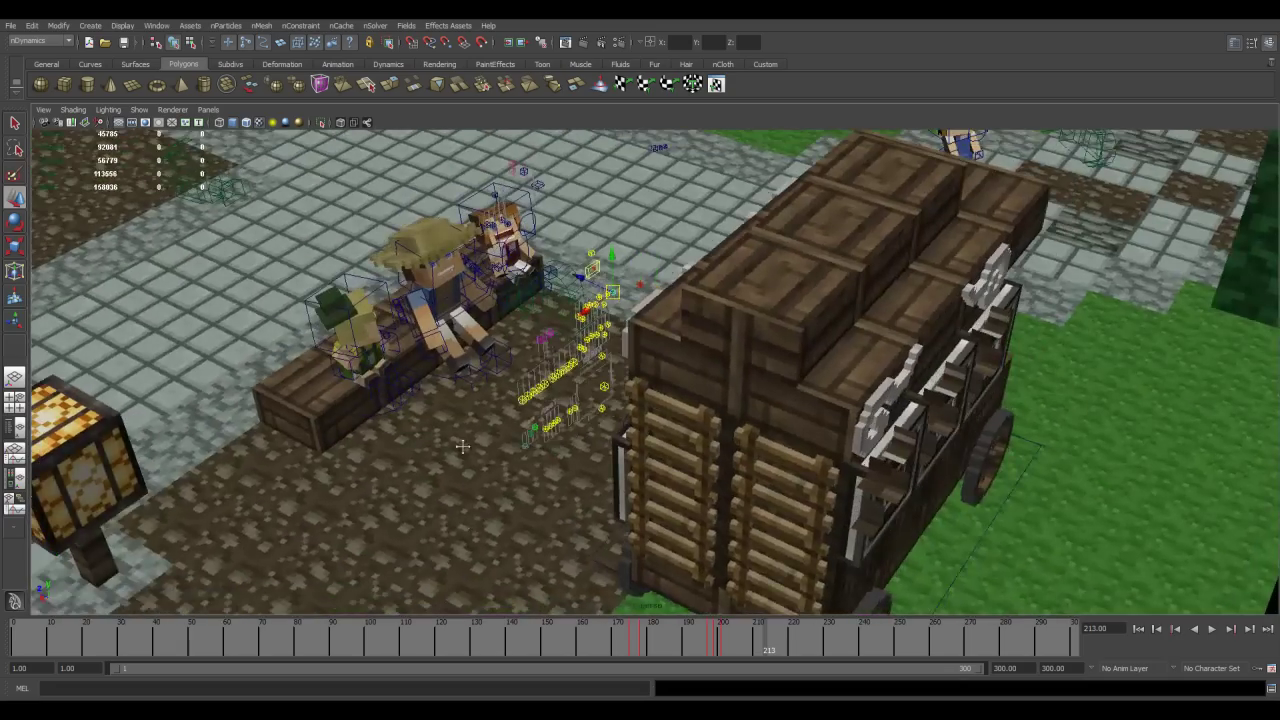
alt+middle_drag(457, 446, 515, 490)
scroll(540, 490, up, 3)
alt+drag(560, 490, 523, 521)
drag(757, 647, 427, 650)
alt+drag(422, 576, 602, 457)
scroll(602, 457, down, 3)
alt+drag(624, 362, 620, 464)
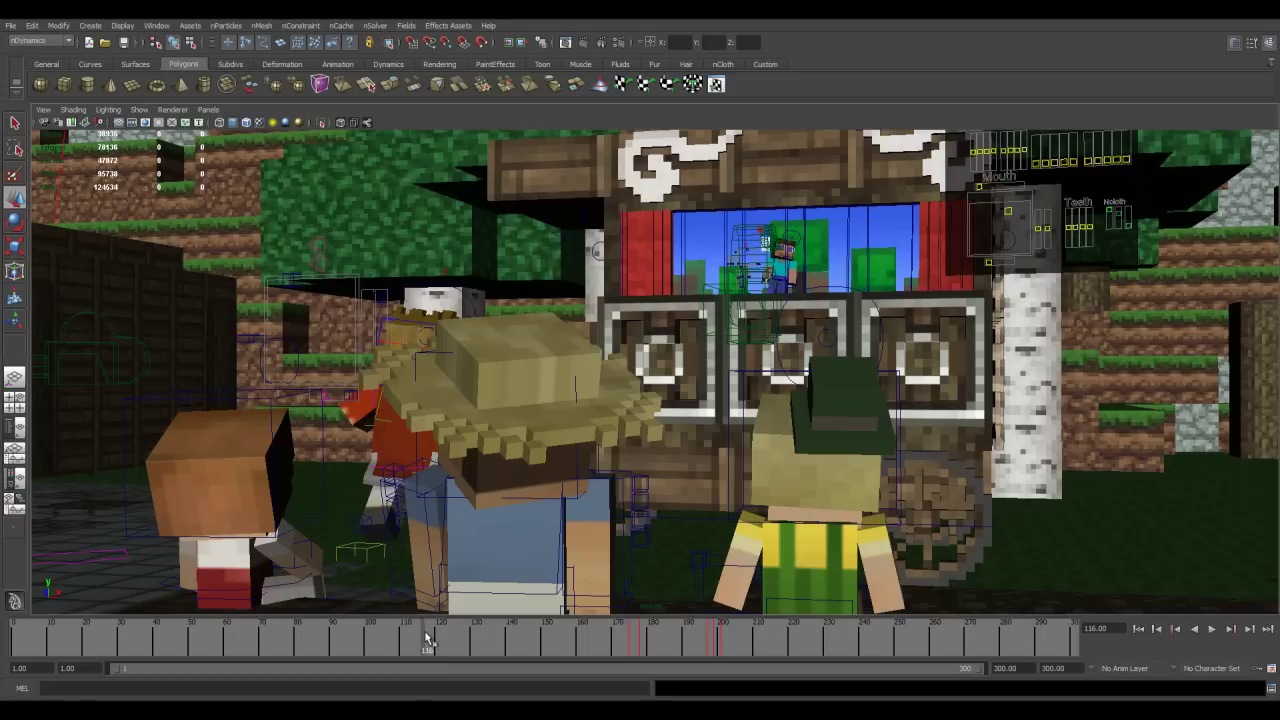
Play the animation from behind the audience and inspect the whole scene at frame 251
key(alt+v)
drag(802, 653, 902, 655)
alt+drag(906, 436, 824, 467)
alt+right_drag(824, 467, 680, 487)
alt+drag(680, 487, 749, 420)
alt+right_drag(749, 420, 694, 443)
alt+drag(694, 443, 703, 443)
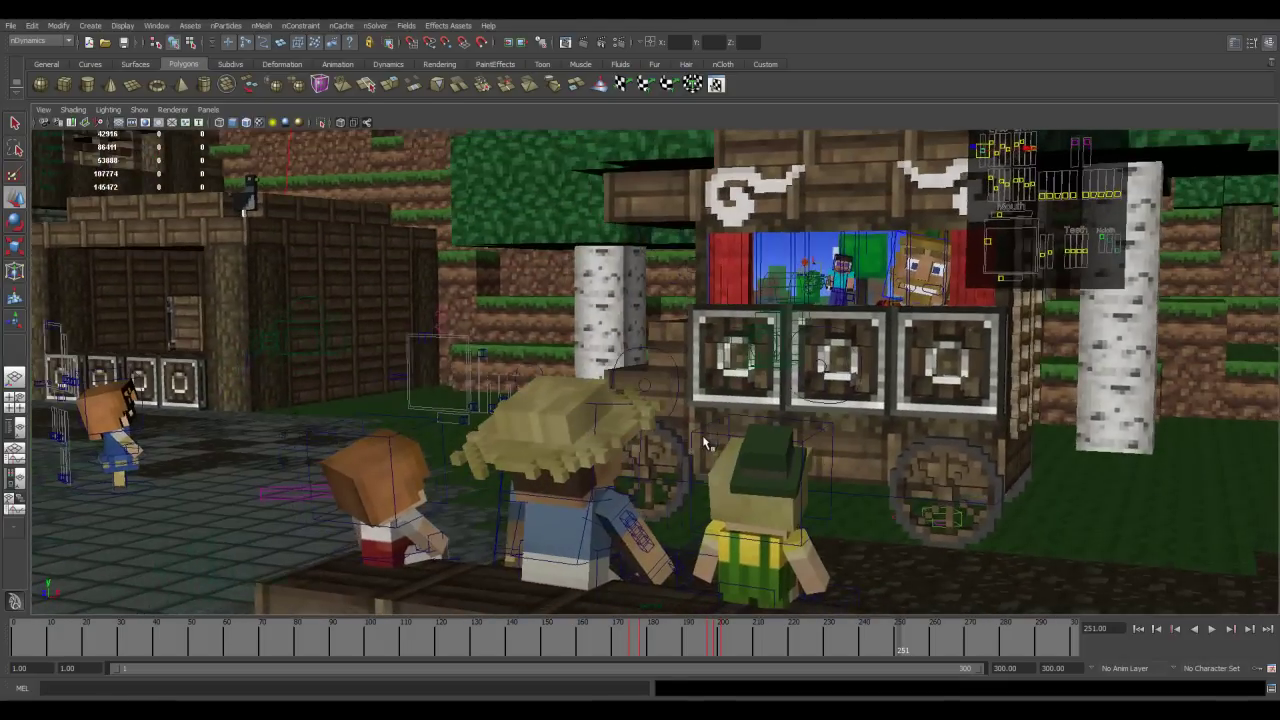
Play the puppet show, stop at frame 41, and examine the king, the seated audience and the stage from behind the bench
key(alt+v)
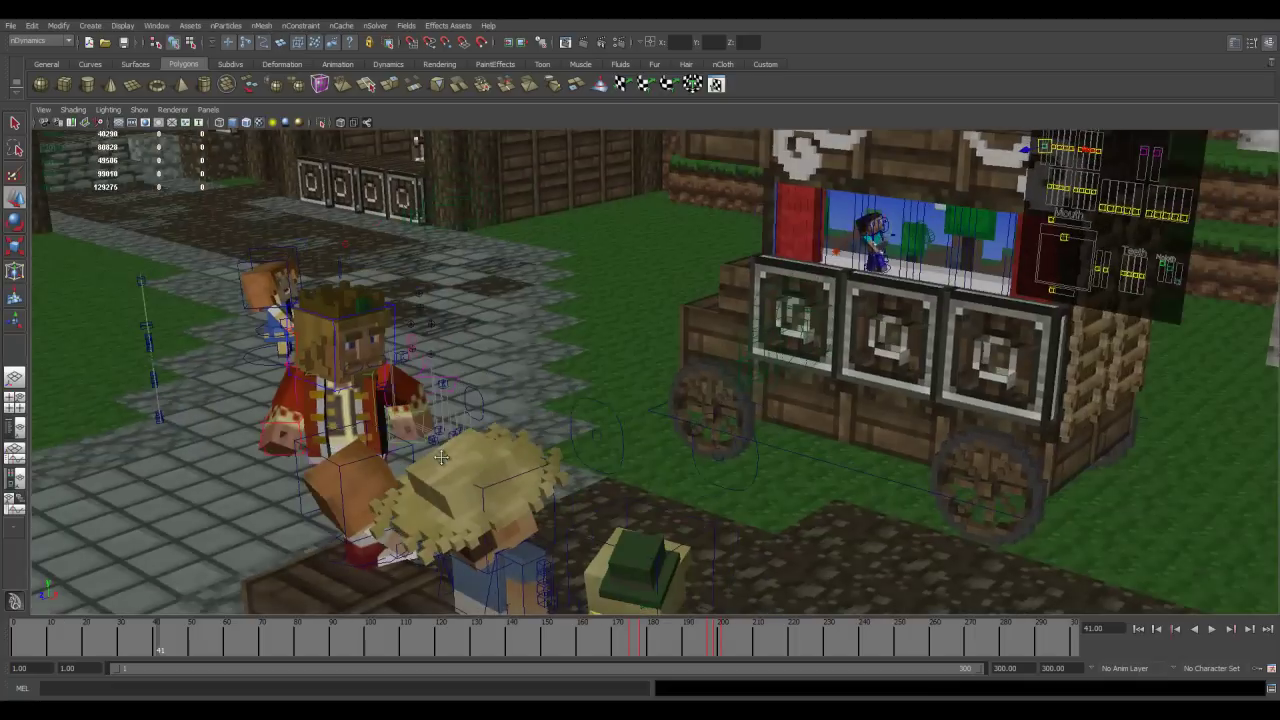
alt+middle_drag(441, 457, 545, 397)
alt+drag(545, 397, 786, 294)
alt+right_drag(786, 294, 669, 486)
alt+drag(669, 486, 677, 420)
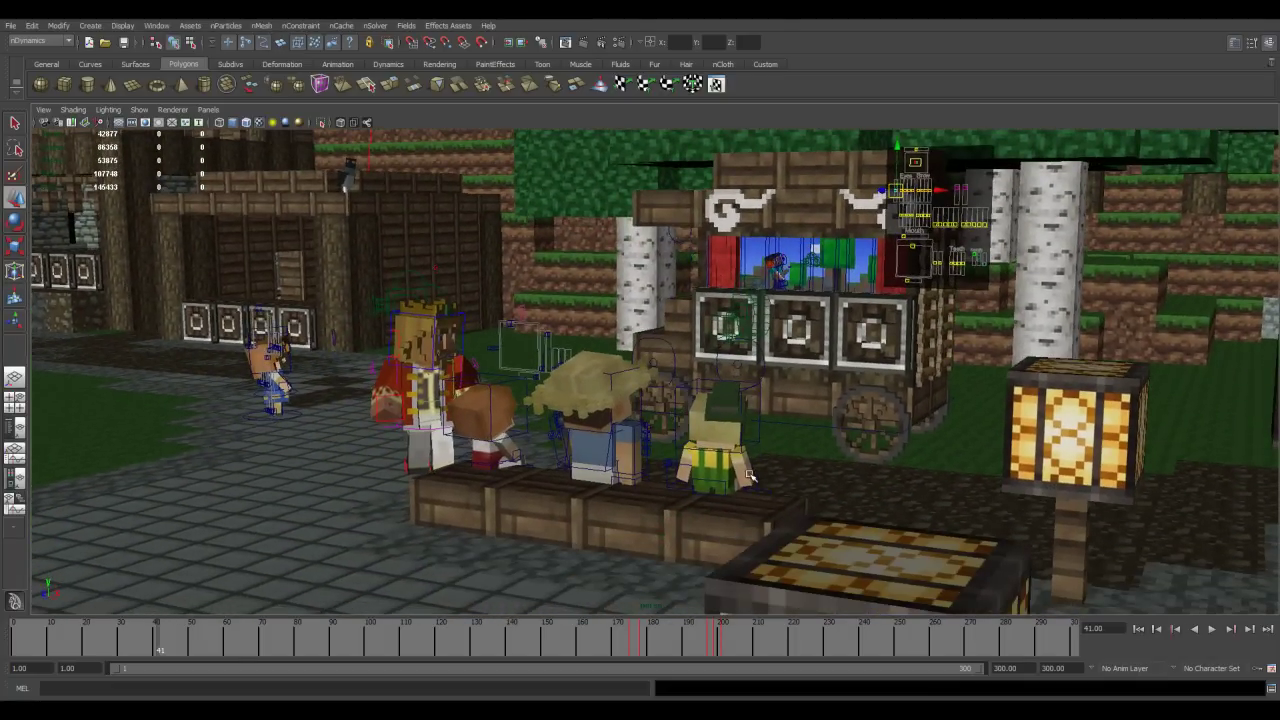
alt+drag(771, 458, 684, 480)
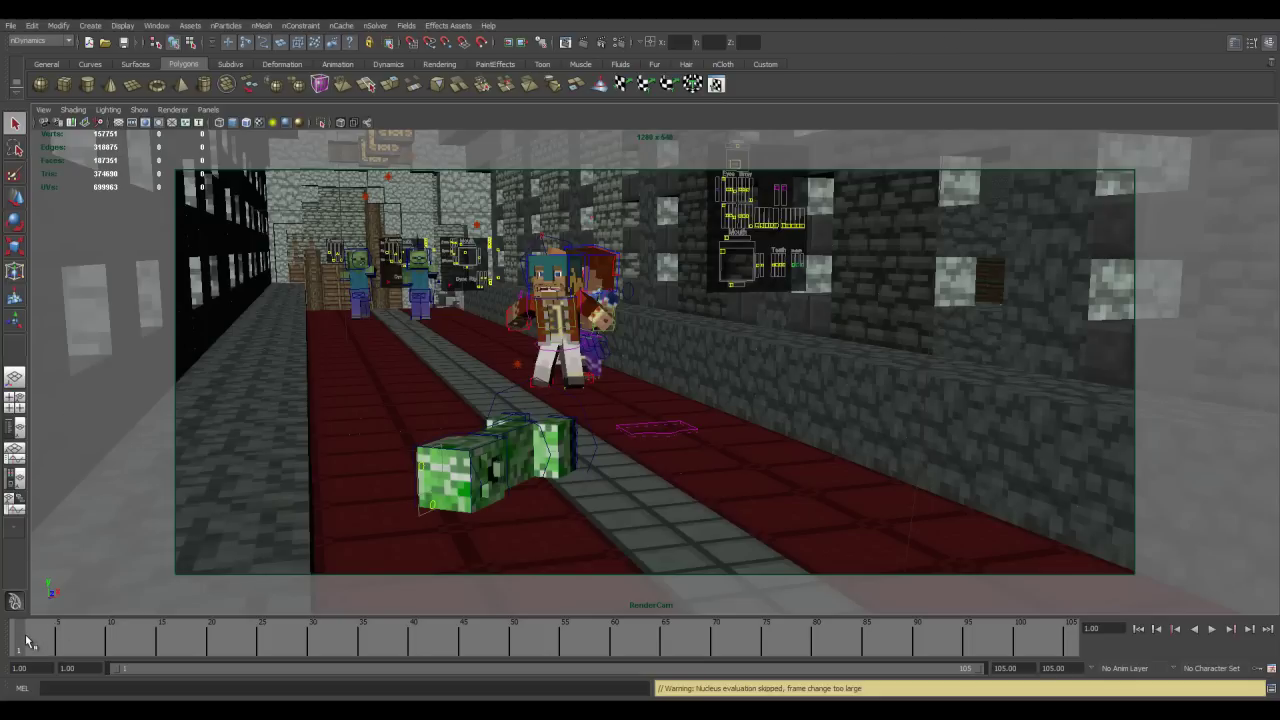
Review the corridor scene's animation through RenderCam from frame 1, pausing at frame 58 before continuing toward the end
key(alt+v)
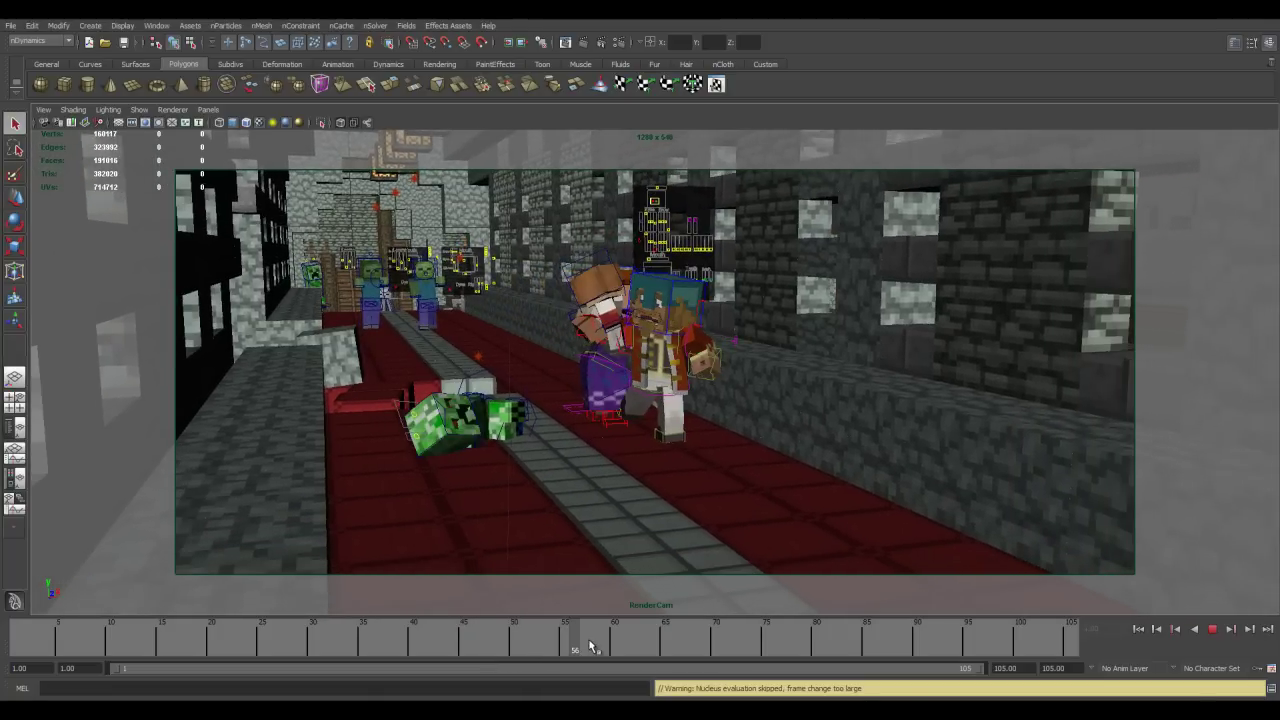
click(167, 628)
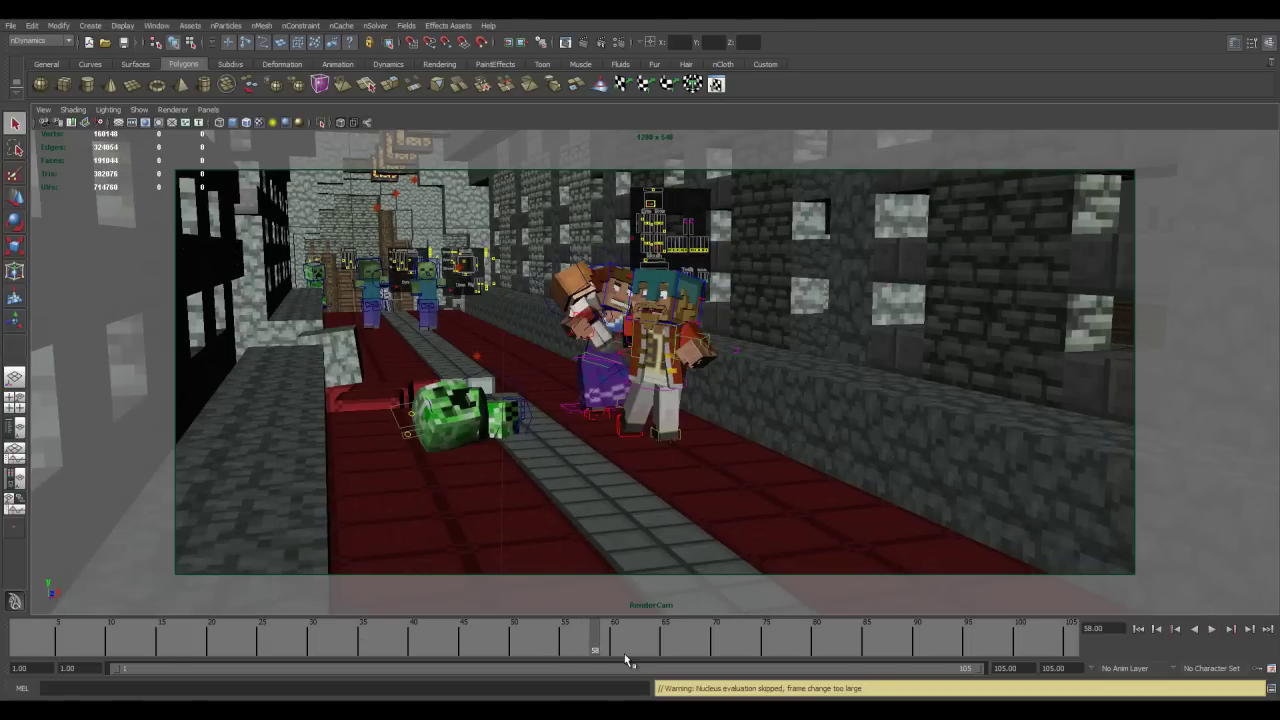
key(alt+v)
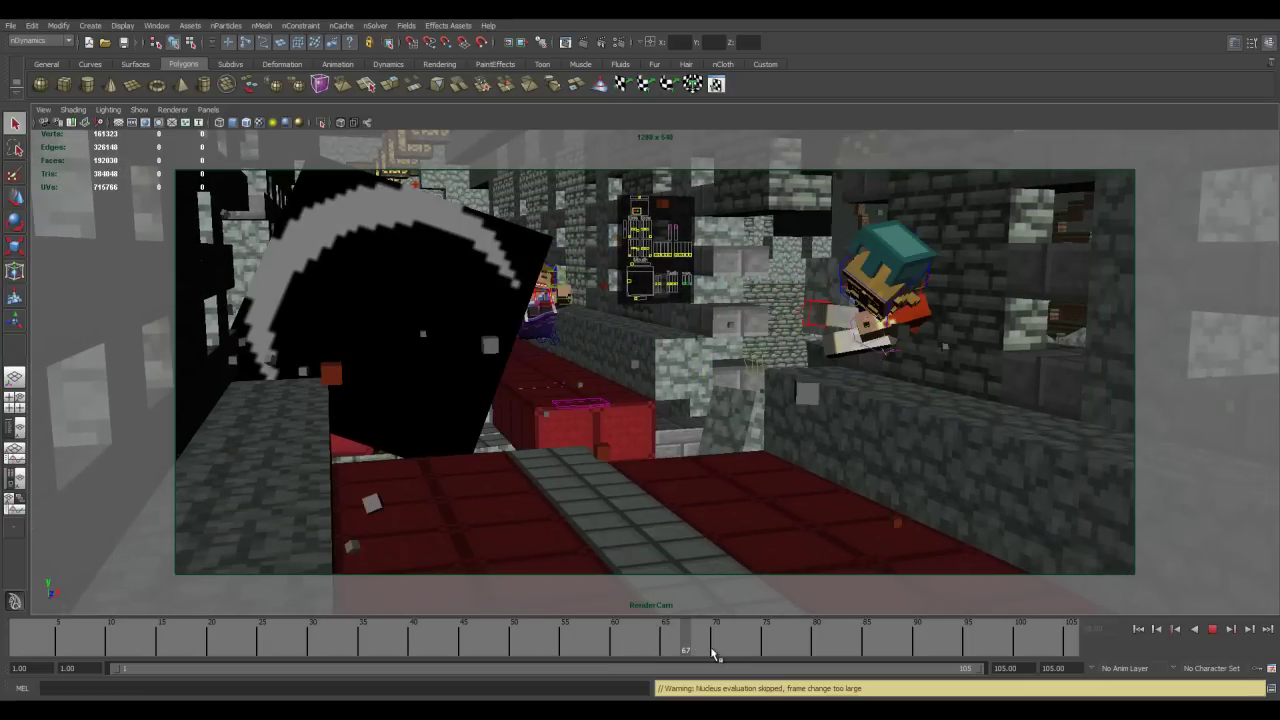
click(775, 652)
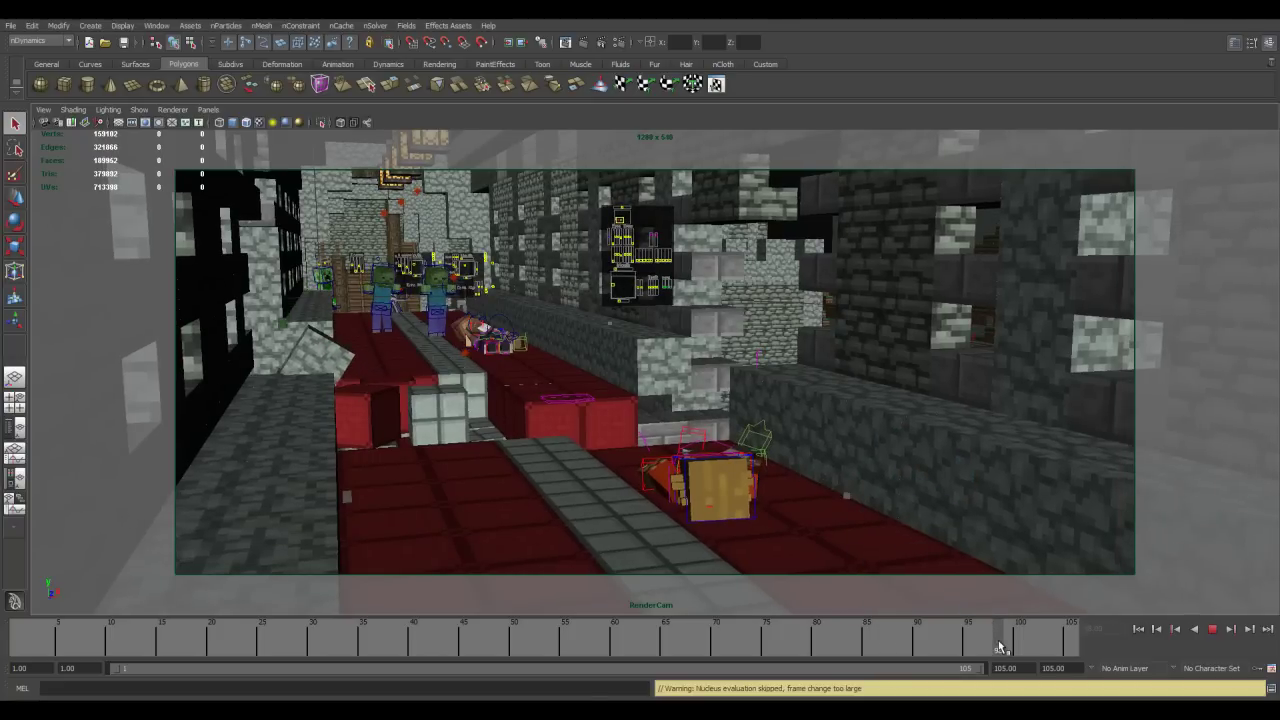
Return to frame 9 and replay the corridor animation through RenderCam, stopping at frame 54
drag(997, 648, 98, 634)
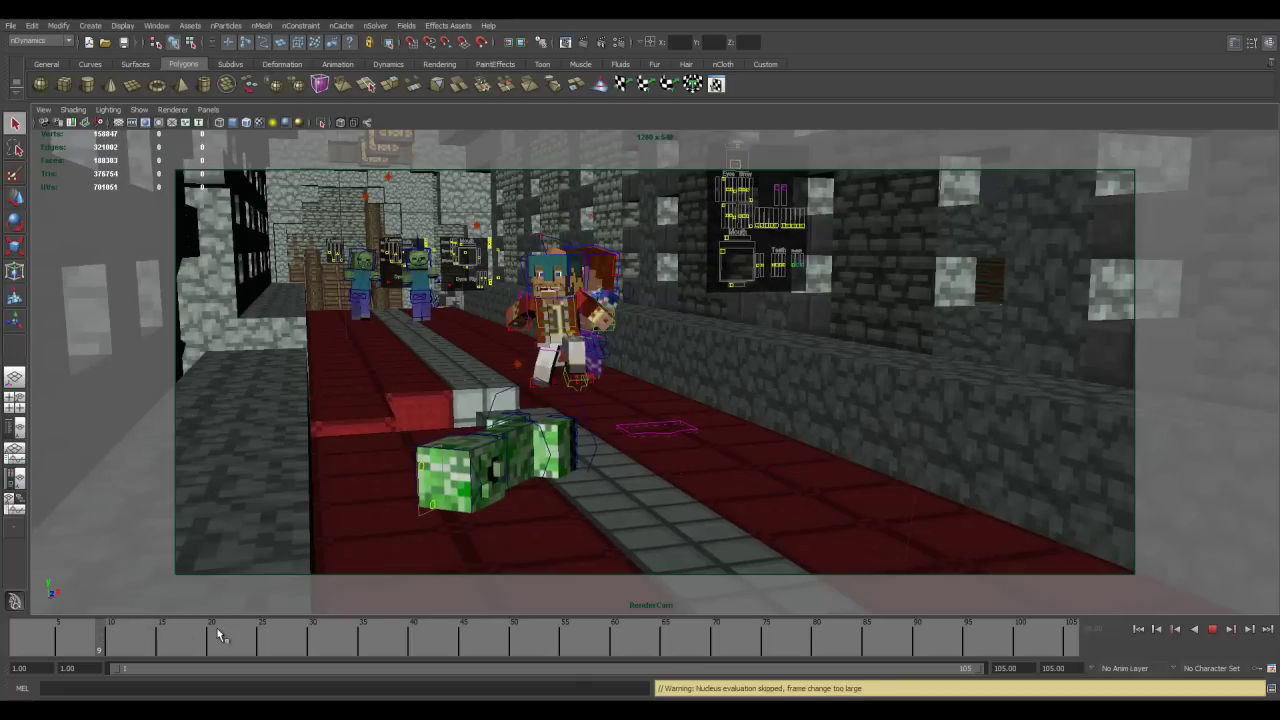
key(alt+v)
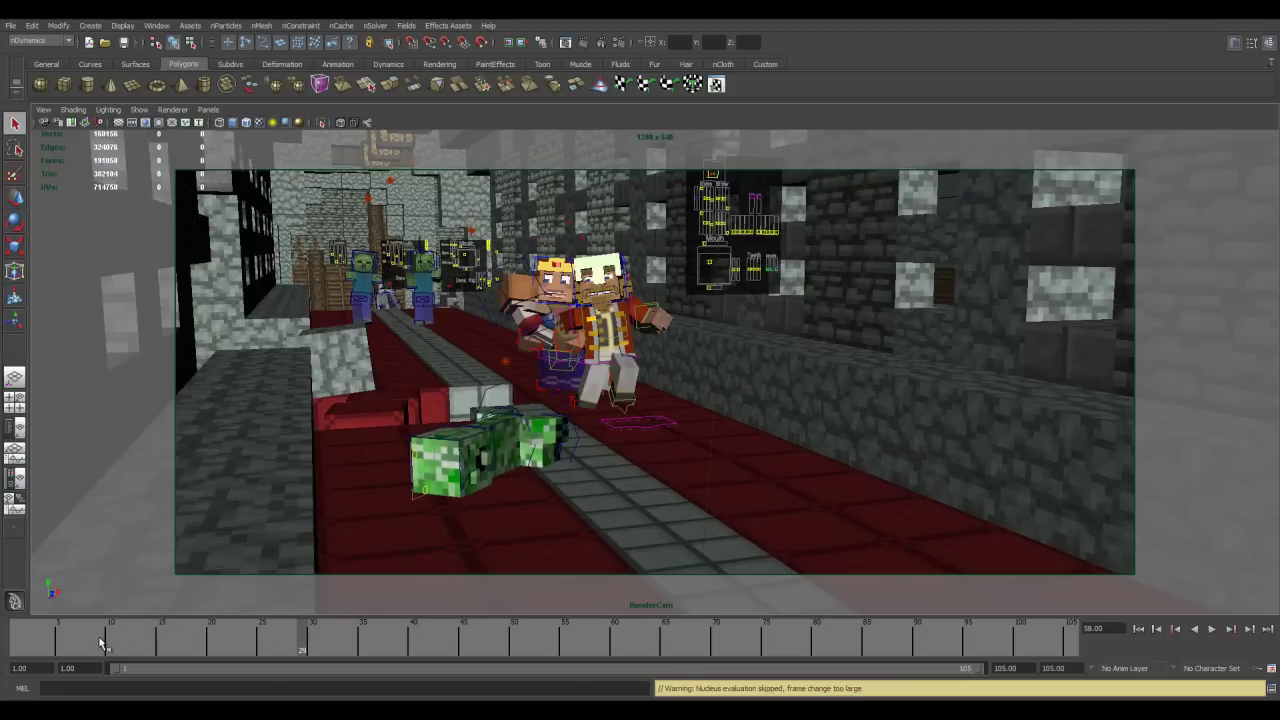
key(alt+v)
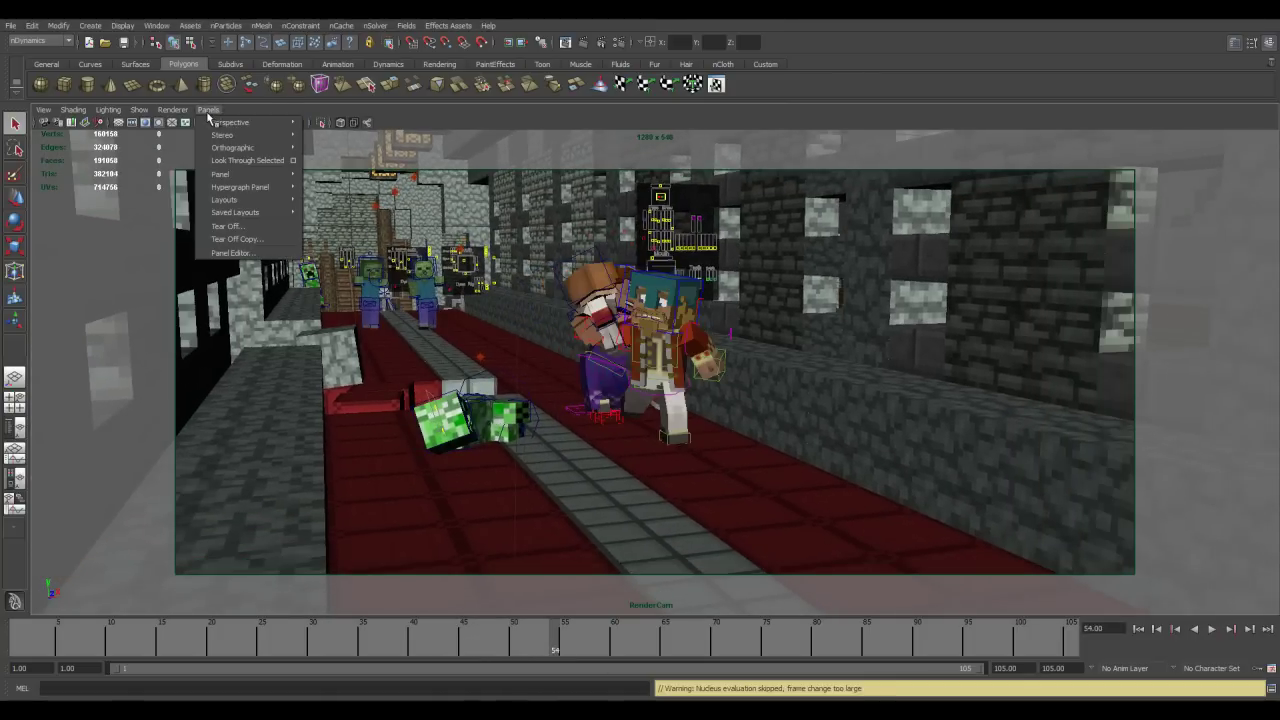
Switch from RenderCam to the perspective camera and examine both outer sides of the bridge
click(330, 135)
alt+drag(412, 407, 627, 368)
scroll(627, 365, down, 5)
alt+middle_drag(627, 365, 440, 356)
scroll(690, 384, up, 3)
scroll(649, 384, up, 2)
alt+drag(649, 383, 637, 390)
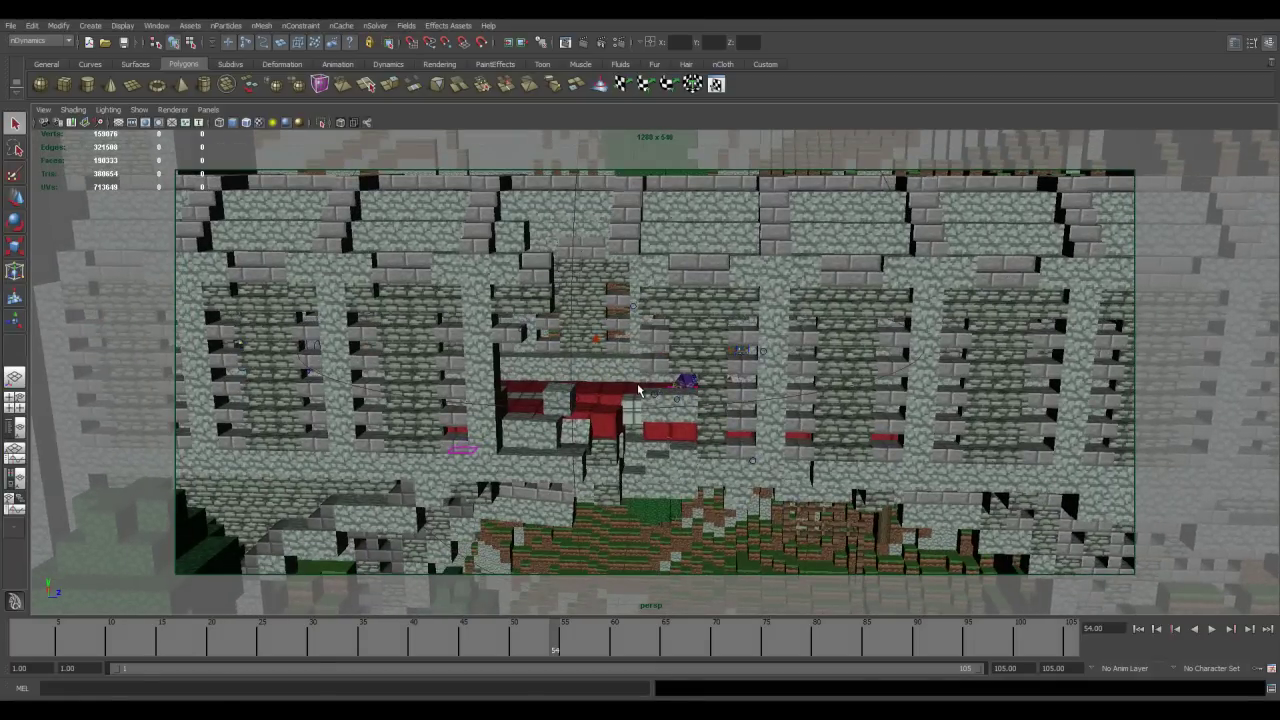
alt+drag(687, 319, 416, 312)
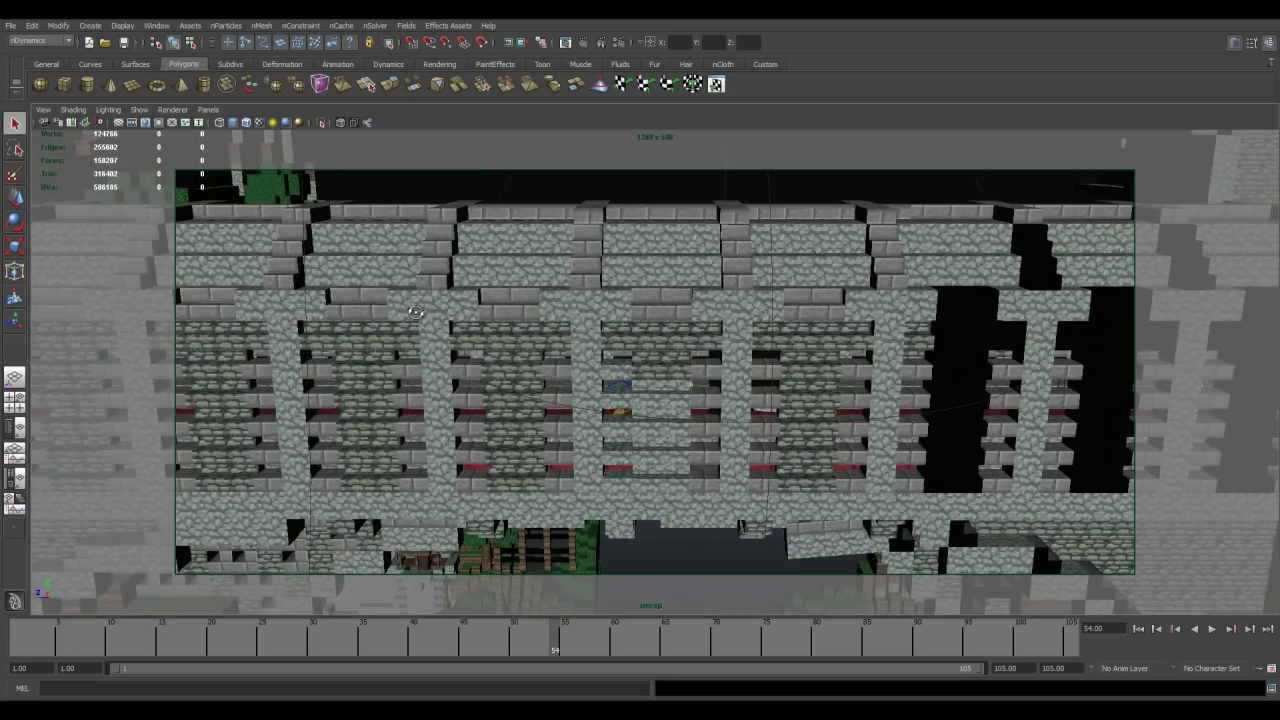
Look through the bridge wall, inspect the characters inside the corridor, and return to an overview of the damaged exterior
alt+drag(421, 379, 665, 425)
alt+right_drag(665, 425, 749, 423)
alt+drag(749, 423, 698, 417)
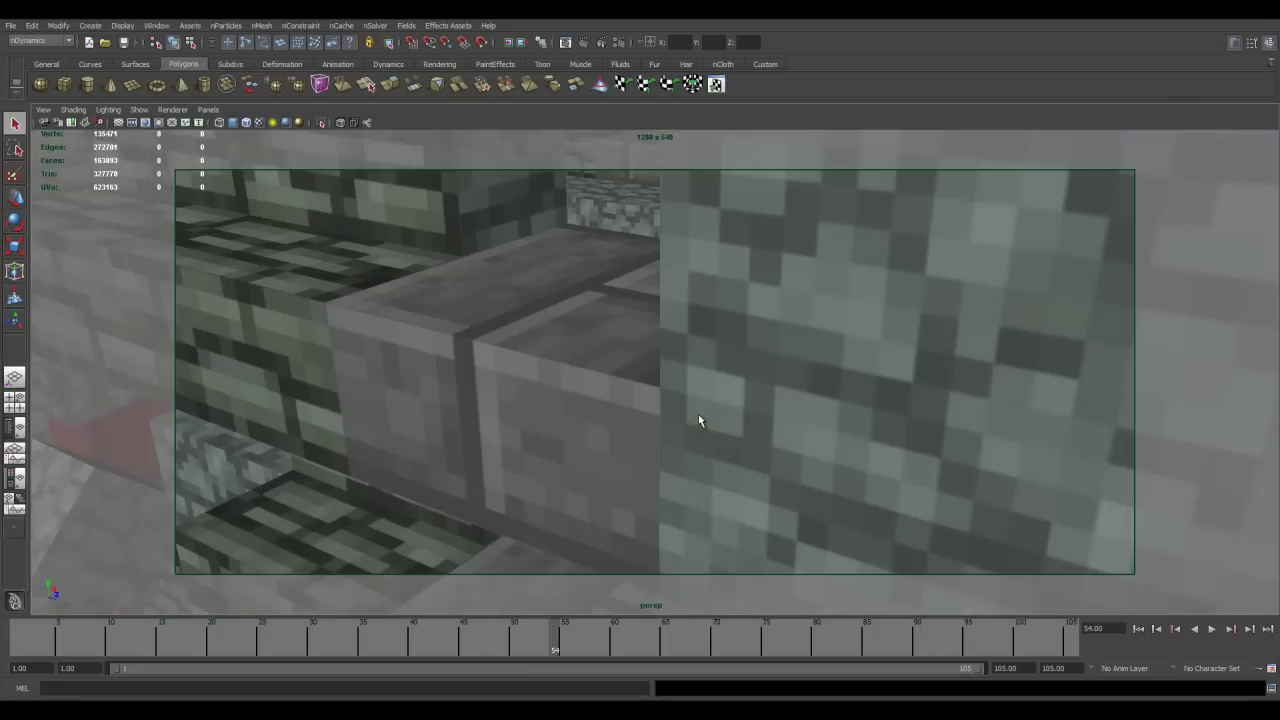
alt+middle_drag(698, 417, 643, 409)
alt+drag(643, 408, 621, 397)
alt+middle_drag(611, 432, 609, 457)
alt+right_drag(657, 500, 649, 338)
alt+drag(649, 338, 613, 441)
scroll(657, 443, down, 4)
scroll(612, 438, up, 10)
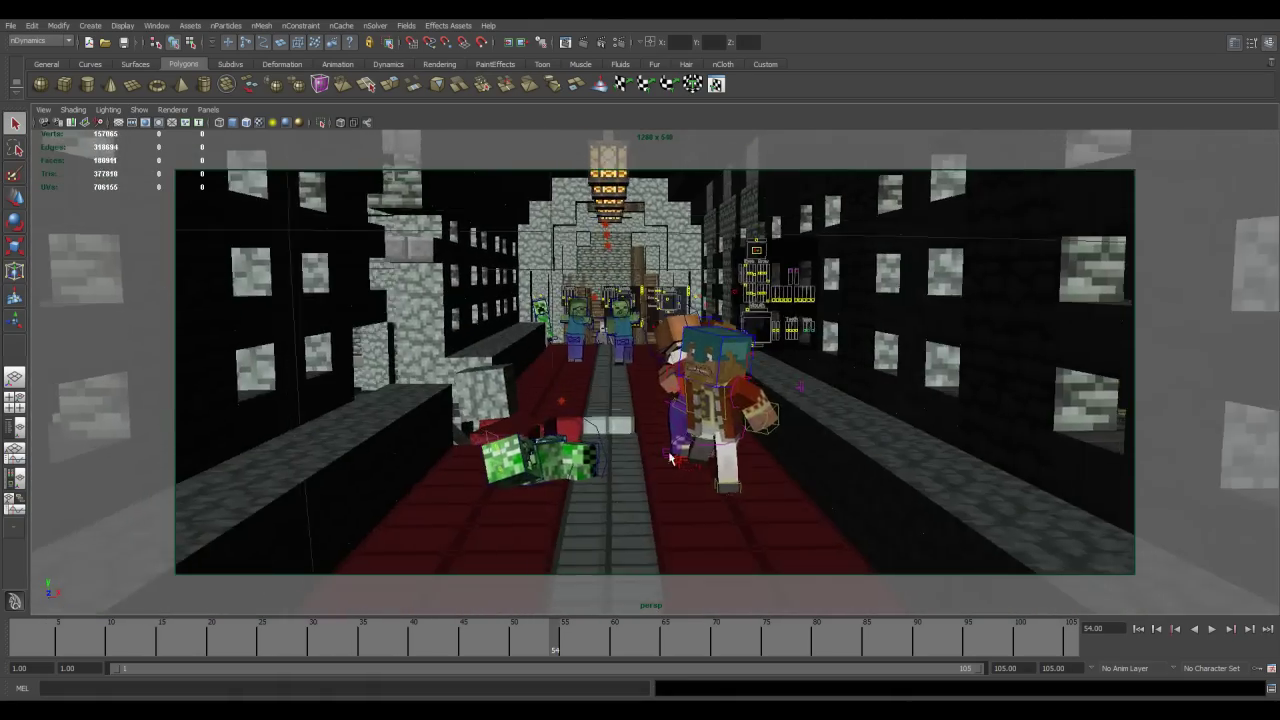
scroll(596, 442, down, 5)
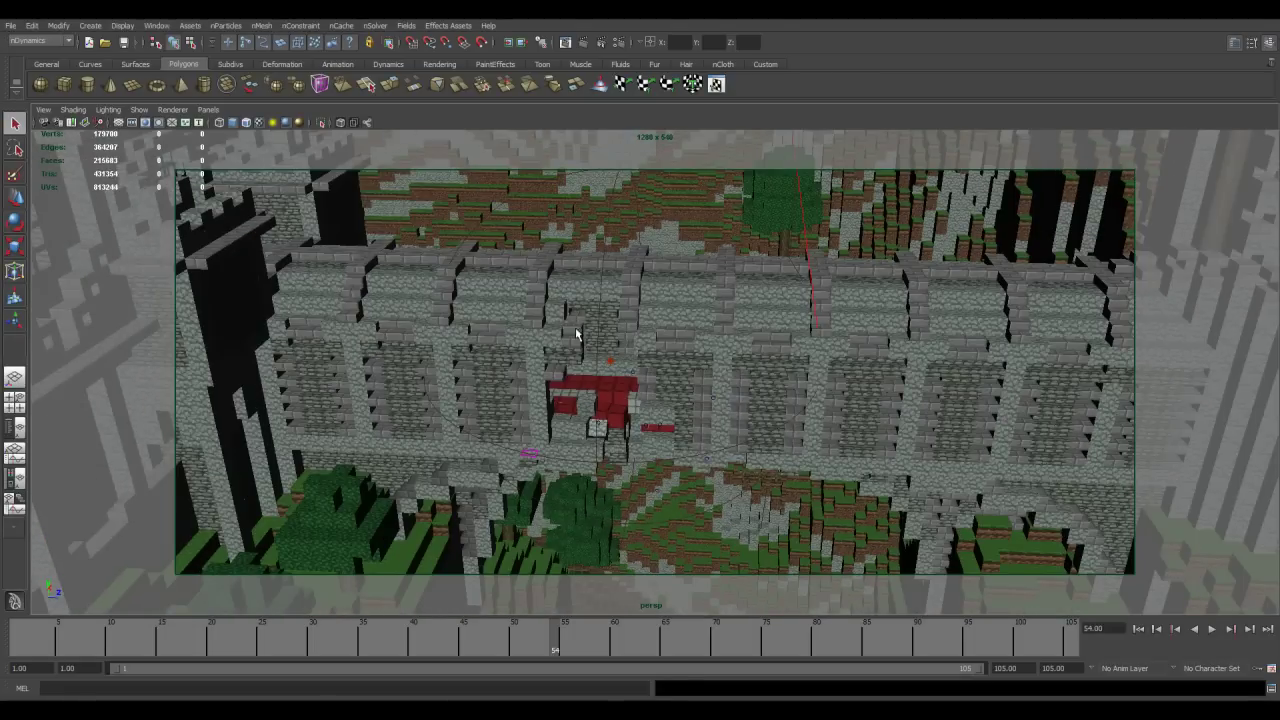
Select the breached middle section of the bridge and examine its extent from outside and from inside the corridor
click(723, 334)
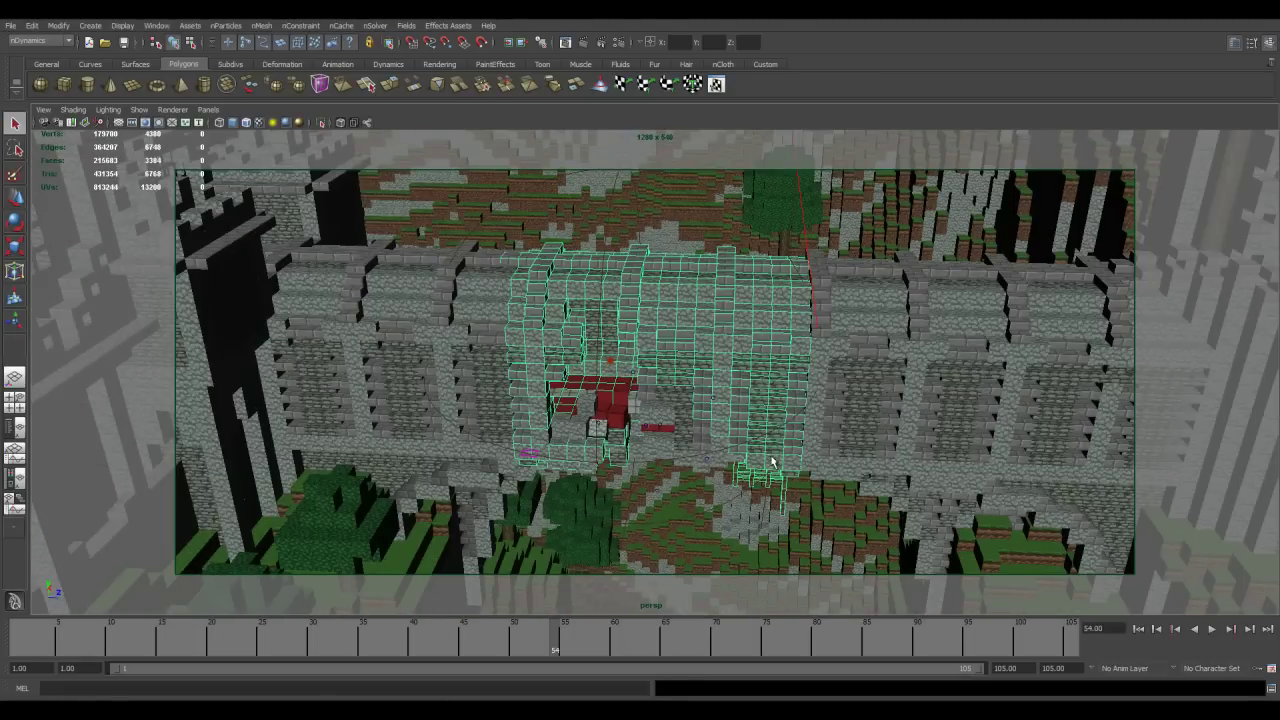
scroll(689, 430, up, 4)
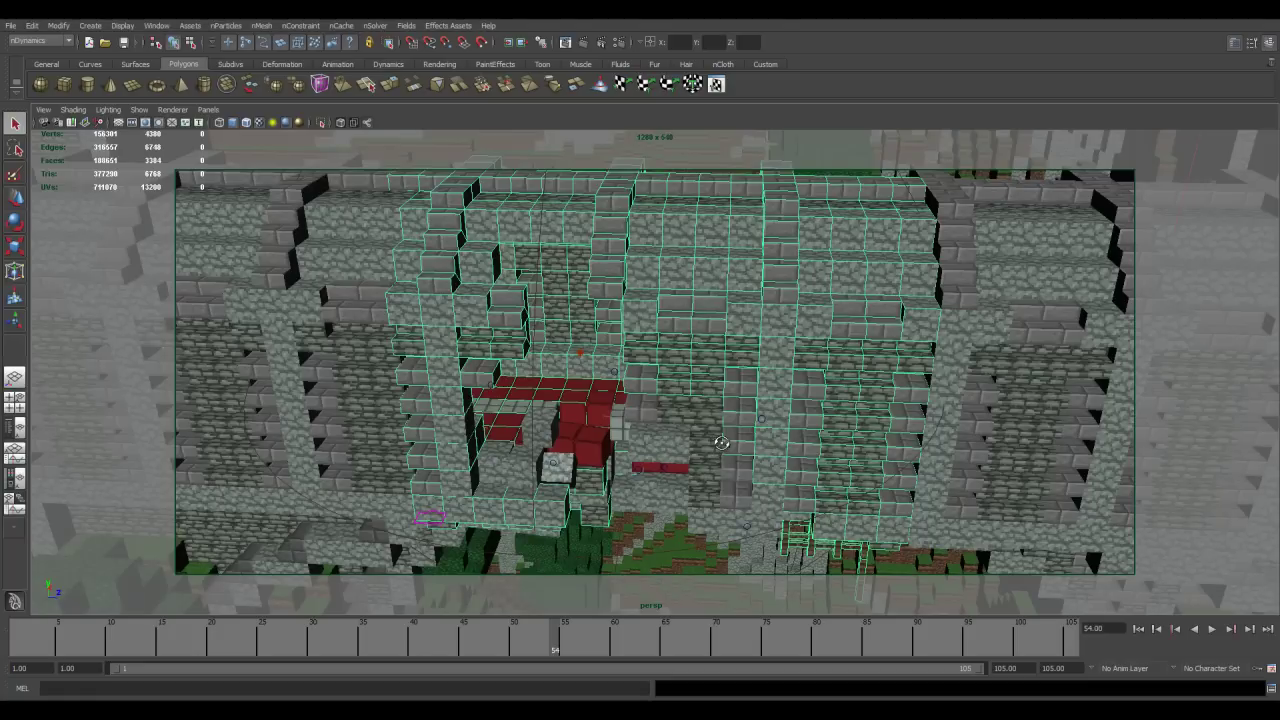
alt+drag(721, 442, 727, 447)
scroll(729, 448, up, 3)
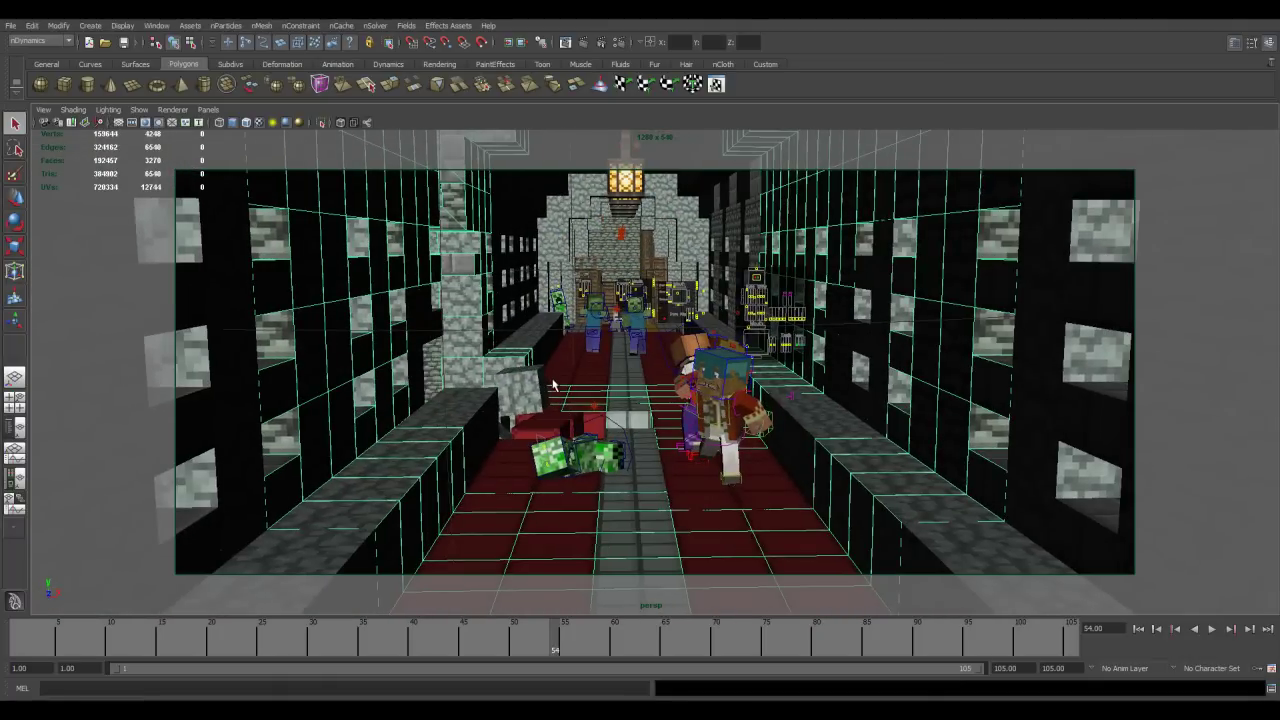
alt+drag(567, 362, 565, 356)
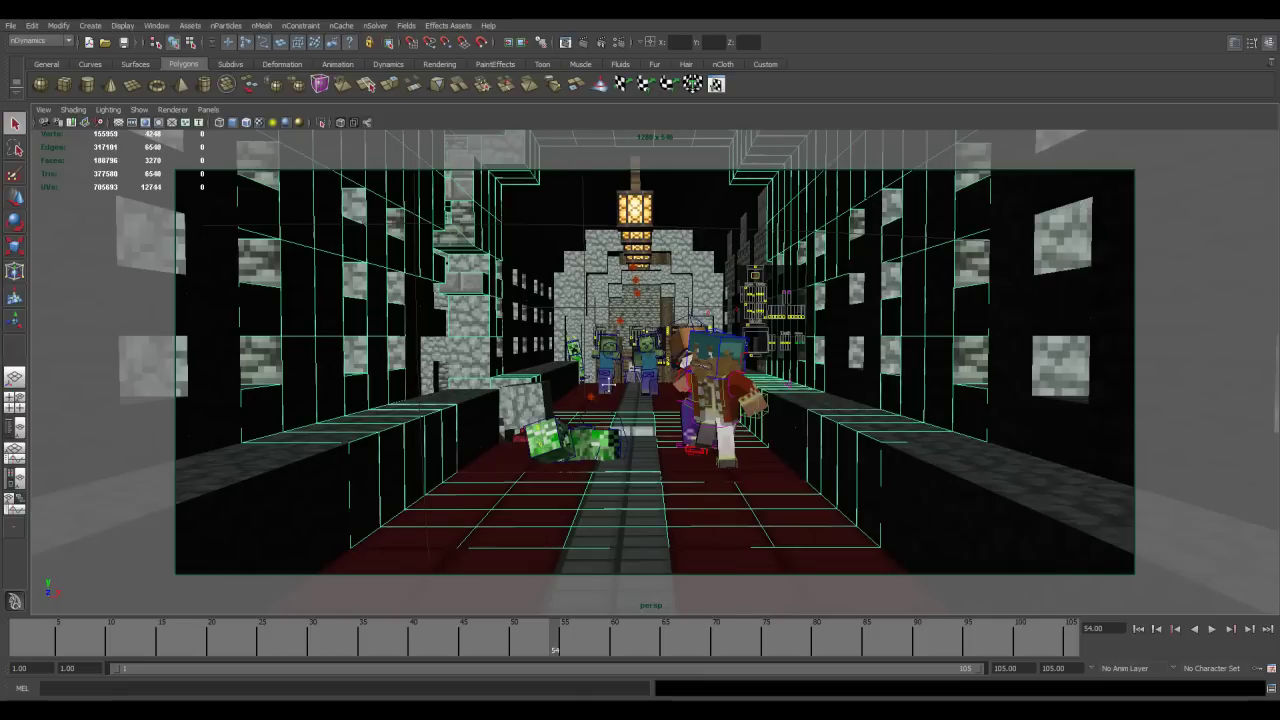
alt+middle_drag(607, 384, 611, 373)
alt+drag(611, 377, 615, 379)
alt+middle_drag(615, 379, 615, 404)
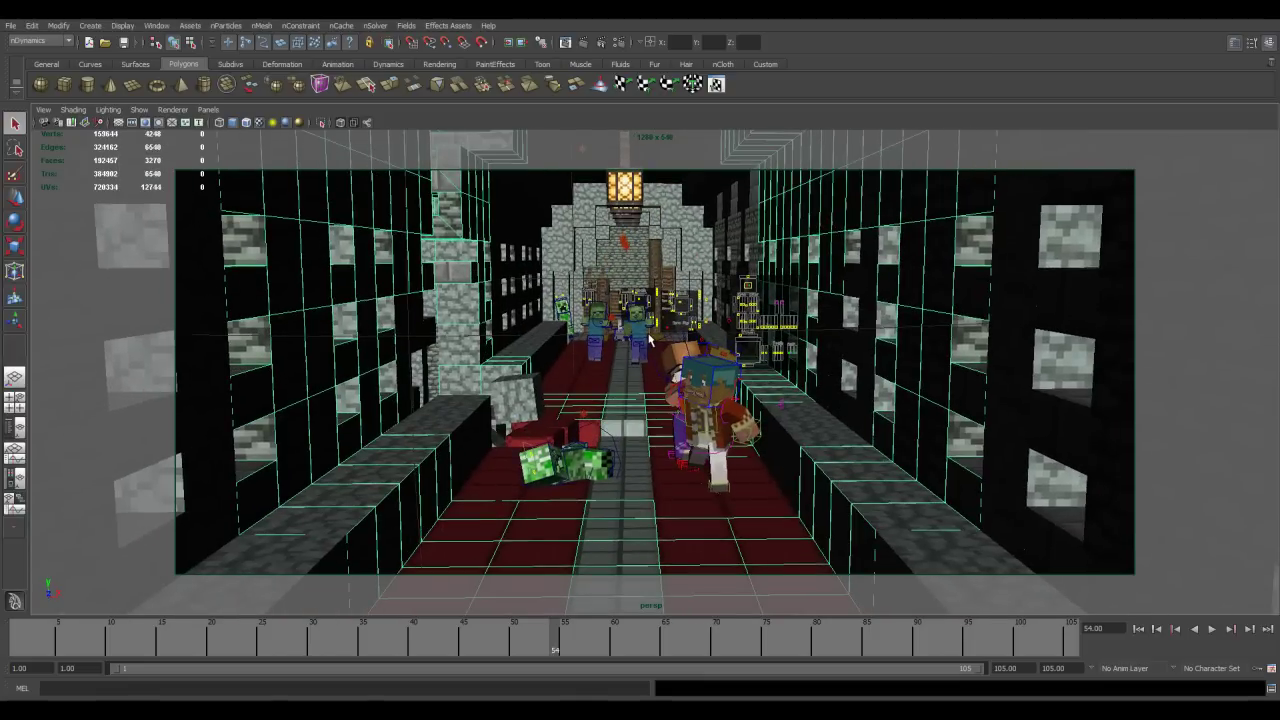
Turn off the resolution gate, clear the bridge selection and view the breached wall from outside
click(145, 123)
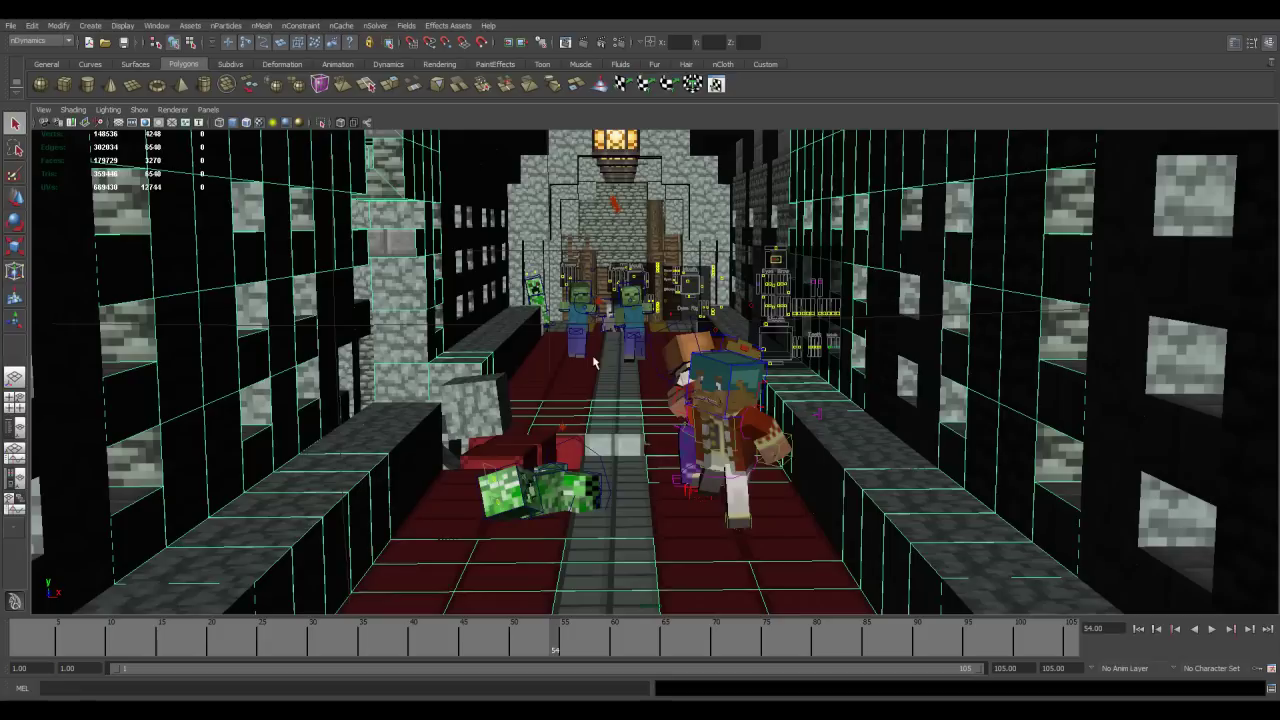
scroll(606, 361, up, 3)
alt+middle_drag(602, 427, 634, 380)
alt+drag(634, 380, 600, 380)
click(611, 457)
alt+drag(611, 457, 589, 356)
alt+drag(530, 412, 620, 430)
scroll(449, 406, down, 10)
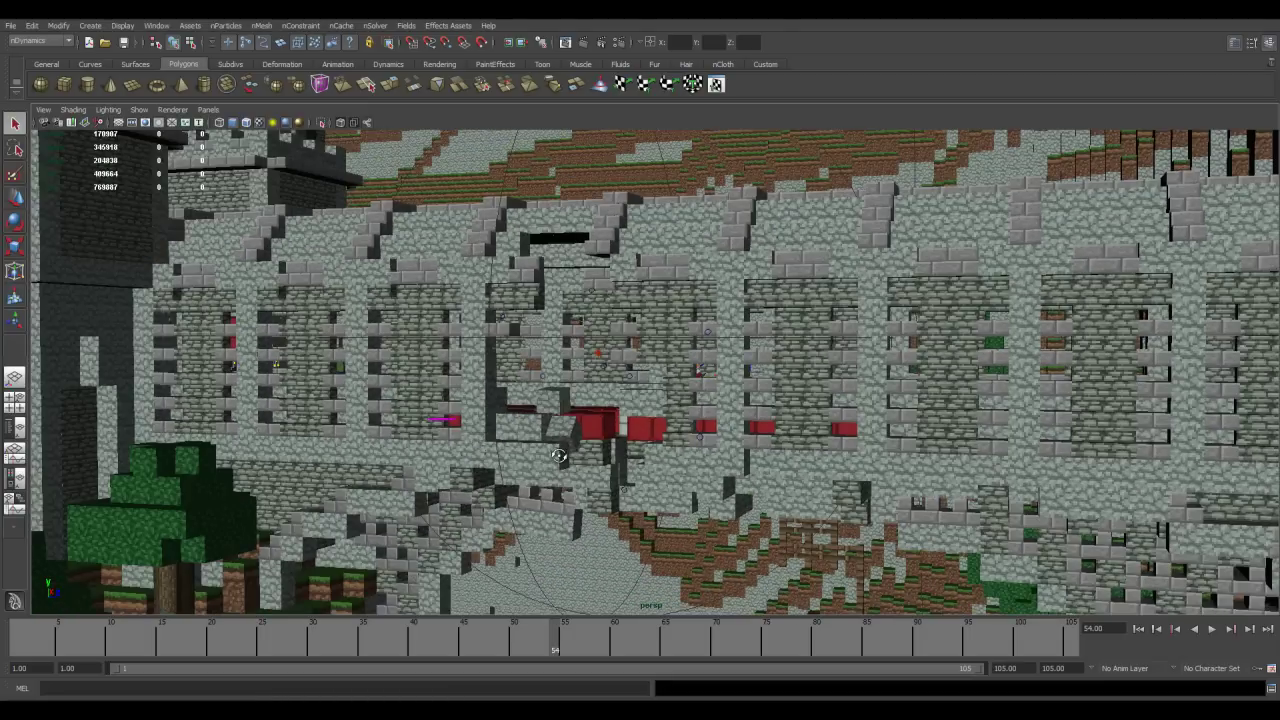
Scrub through the wall's collapse from outside the bridge, from the first frames to frame 23
alt+drag(555, 457, 569, 455)
click(83, 645)
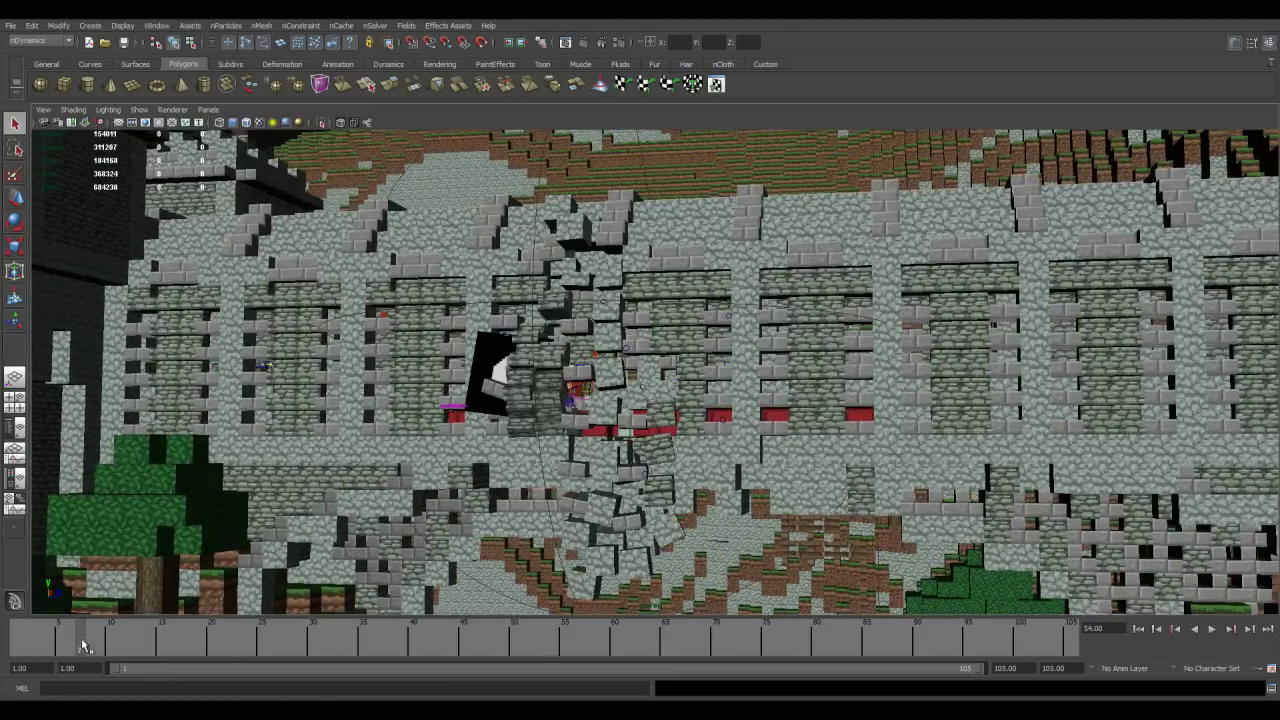
click(24, 647)
drag(35, 645, 242, 652)
Examine the debris falling from the bridge over the village at frame 23 from above
scroll(590, 450, down, 2)
alt+drag(590, 450, 645, 590)
alt+middle_drag(650, 588, 655, 452)
alt+middle_drag(717, 534, 708, 503)
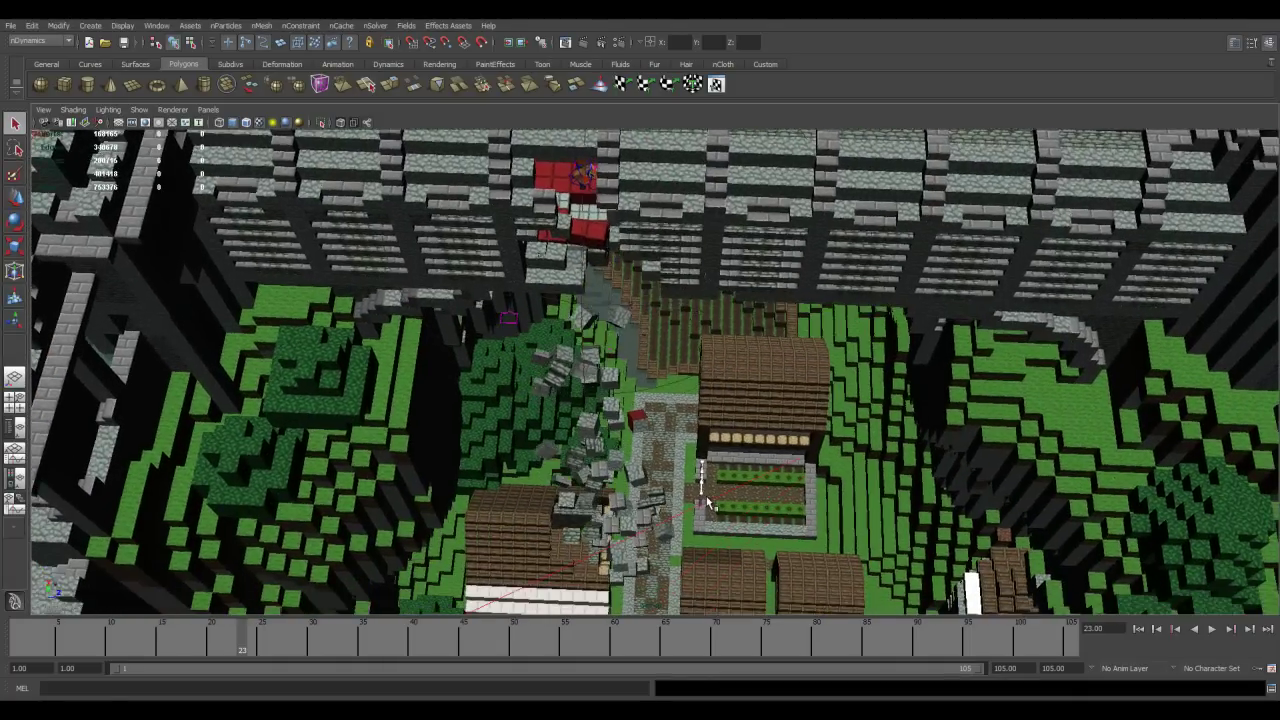
alt+drag(707, 503, 700, 490)
Follow the debris landing in the village from a high viewpoint, playing the animation on to its end
drag(254, 648, 392, 650)
alt+drag(635, 507, 584, 580)
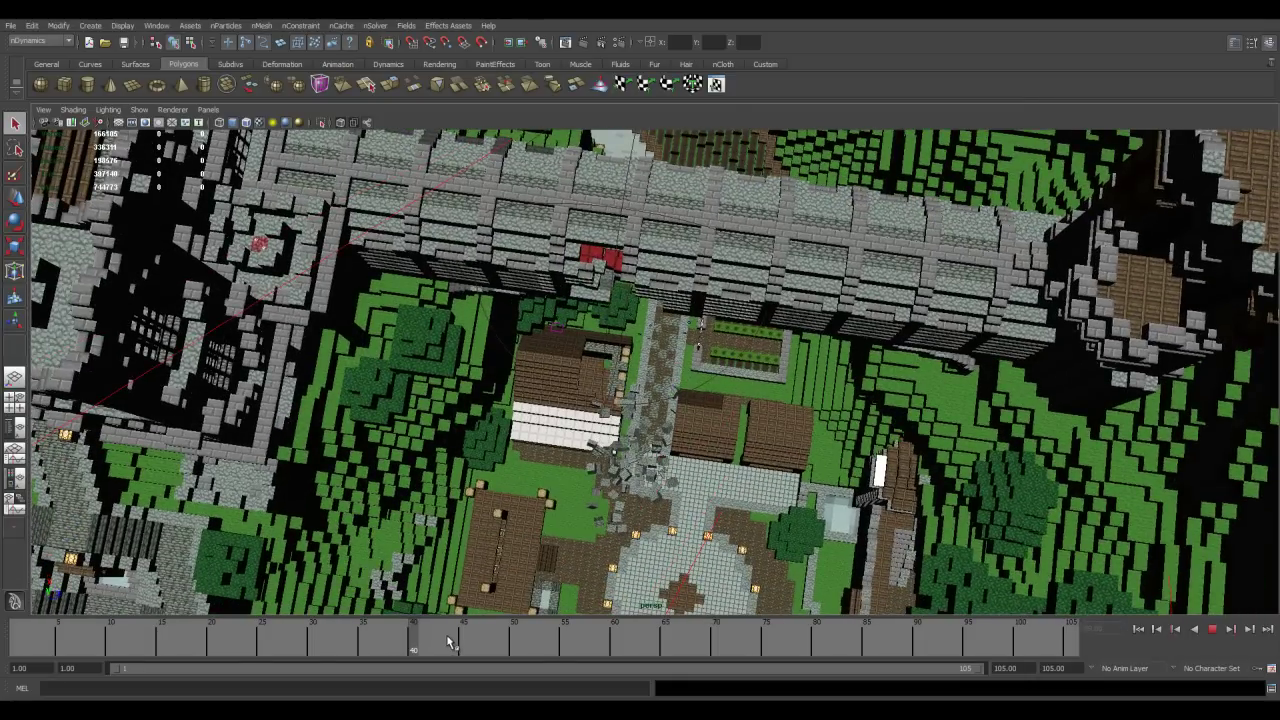
drag(449, 643, 474, 641)
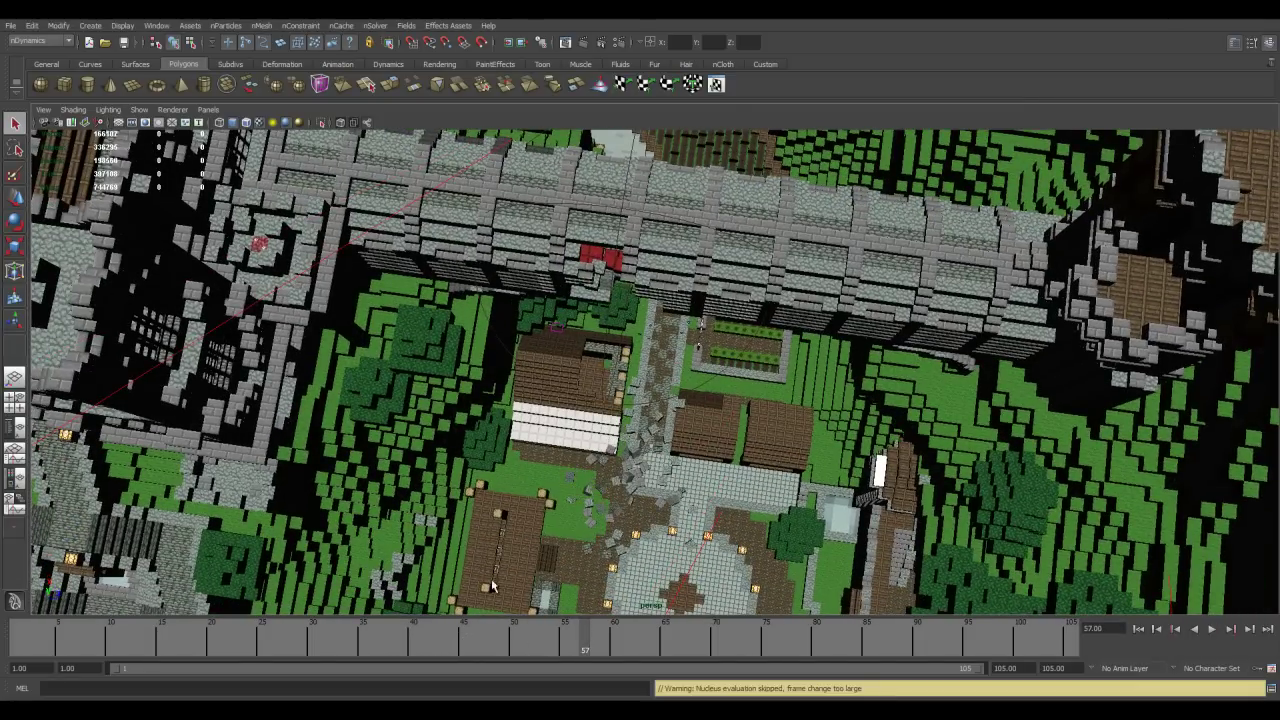
key(alt+v)
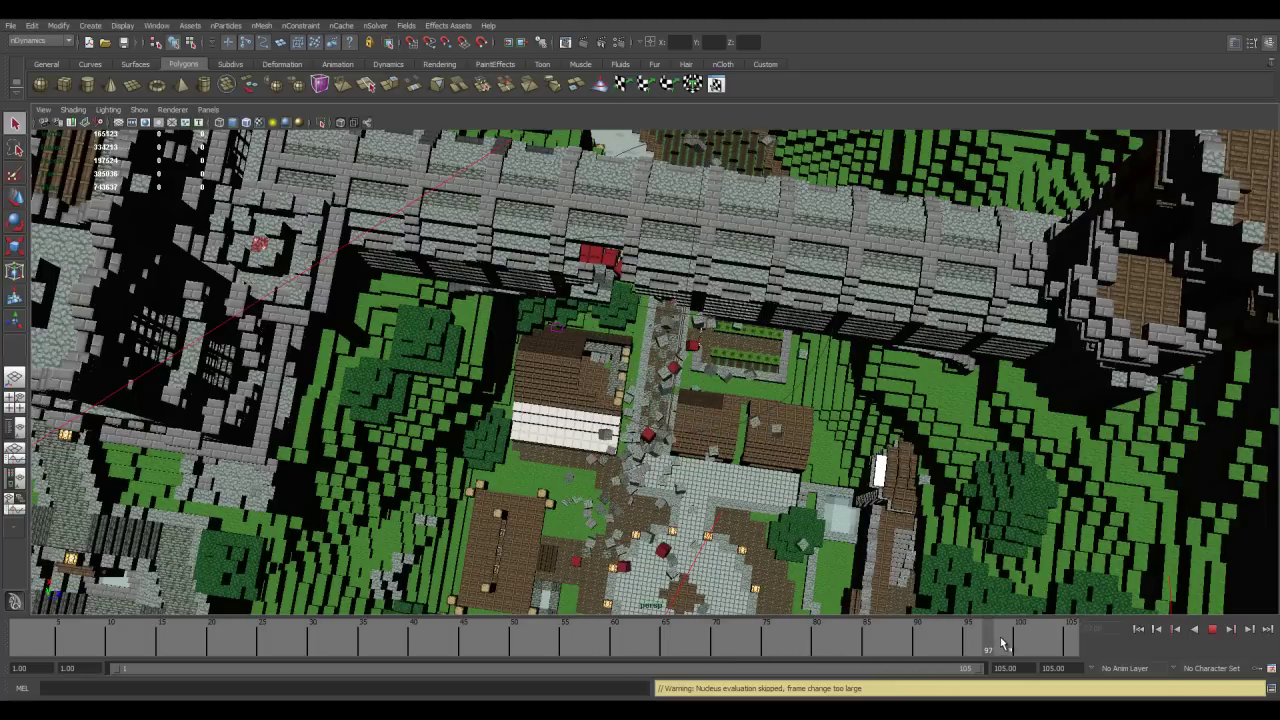
Examine the terrain beneath the bridge and the broken roof section at frame 105
mouse_move(790, 461)
alt+mouse_down()
mouse_move(754, 425)
mouse_move(789, 453)
alt+mouse_up()
alt+middle_drag(789, 453, 838, 407)
alt+right_drag(838, 407, 877, 396)
alt+drag(877, 396, 826, 362)
alt+middle_drag(826, 362, 943, 482)
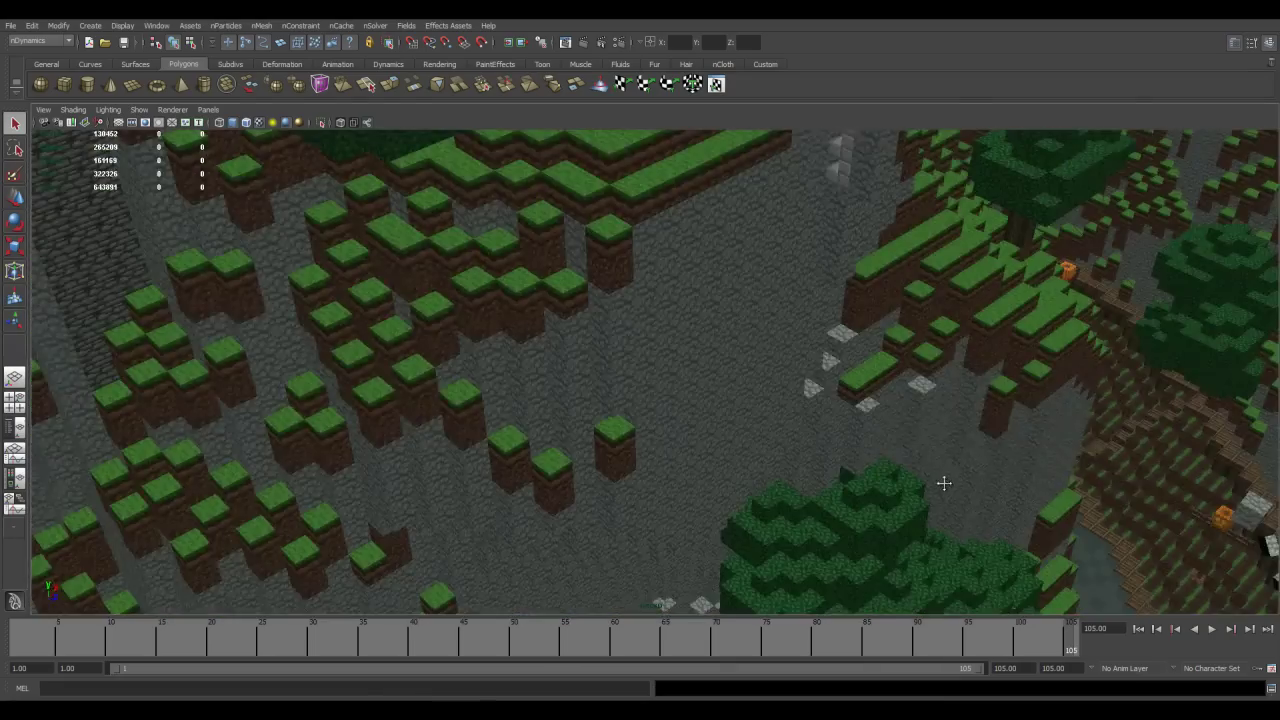
alt+right_drag(943, 482, 971, 269)
alt+drag(971, 269, 770, 402)
alt+right_drag(712, 390, 741, 487)
alt+drag(762, 479, 844, 420)
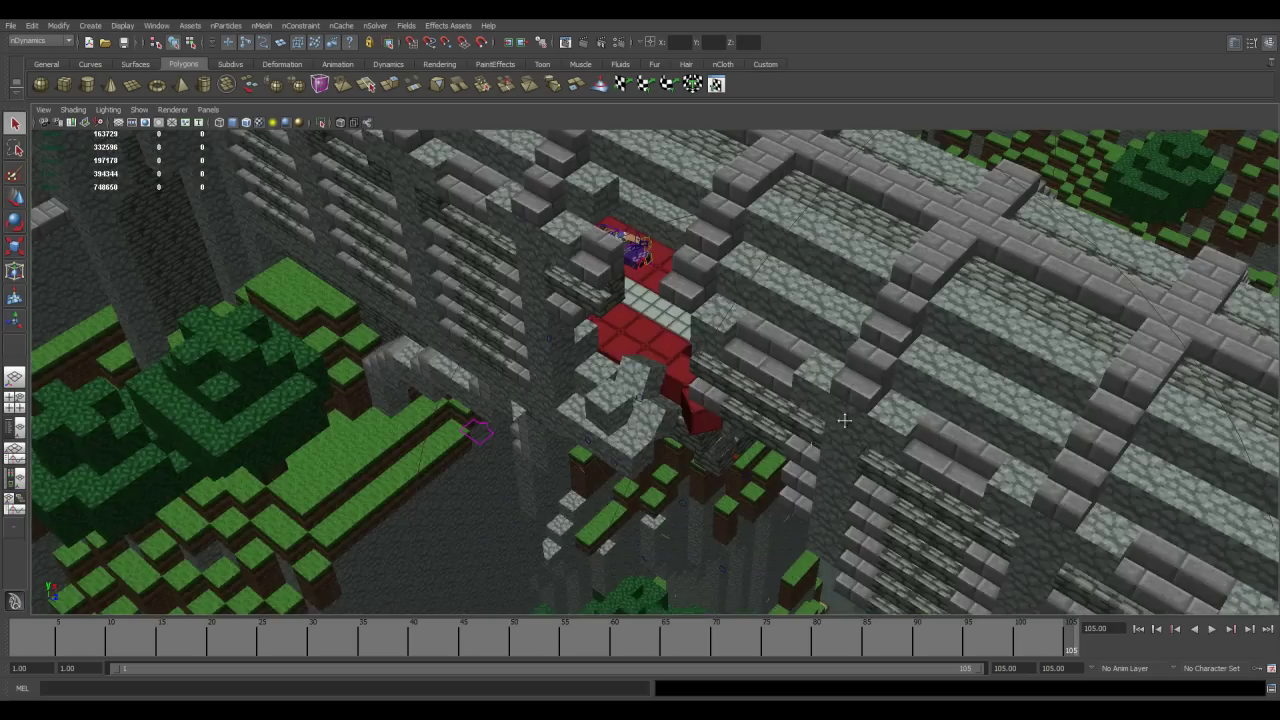
Move in over the bridge roof and through the broken floor blocks to view the corridor's interior
alt+right_drag(870, 368, 863, 420)
alt+drag(864, 419, 816, 469)
alt+middle_drag(711, 470, 741, 459)
scroll(740, 457, up, 12)
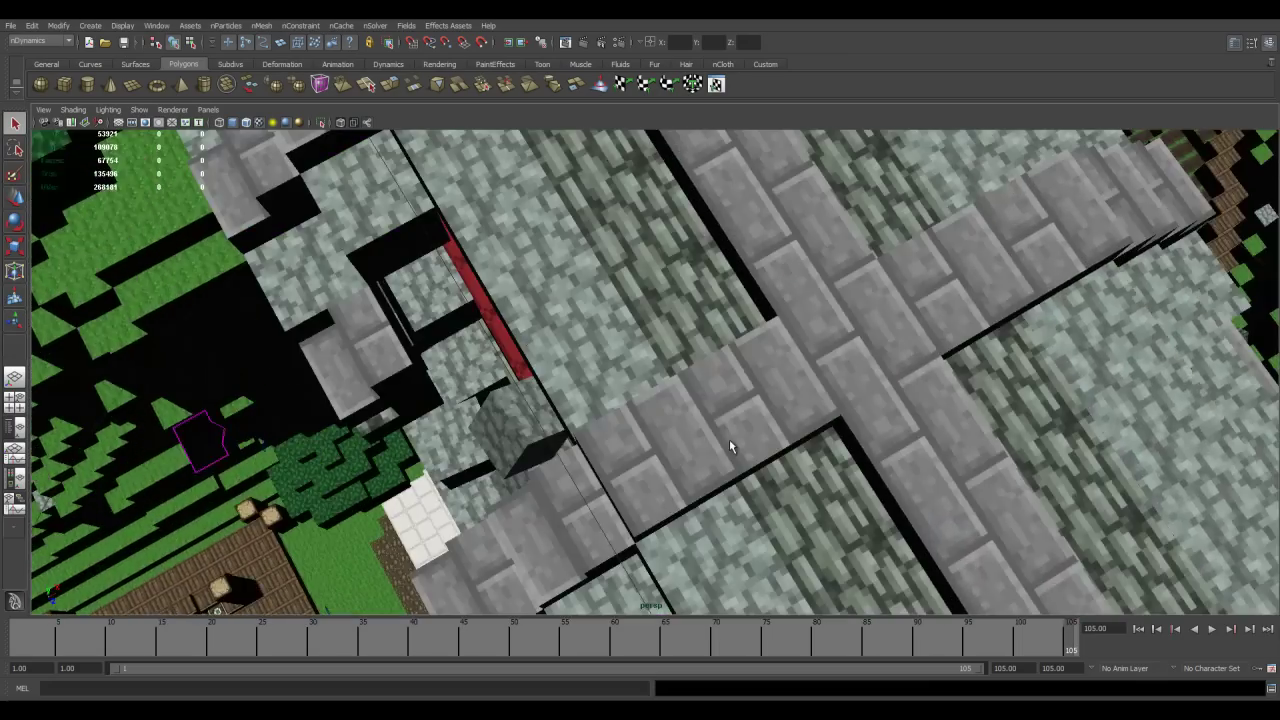
scroll(775, 452, up, 10)
alt+drag(767, 376, 751, 419)
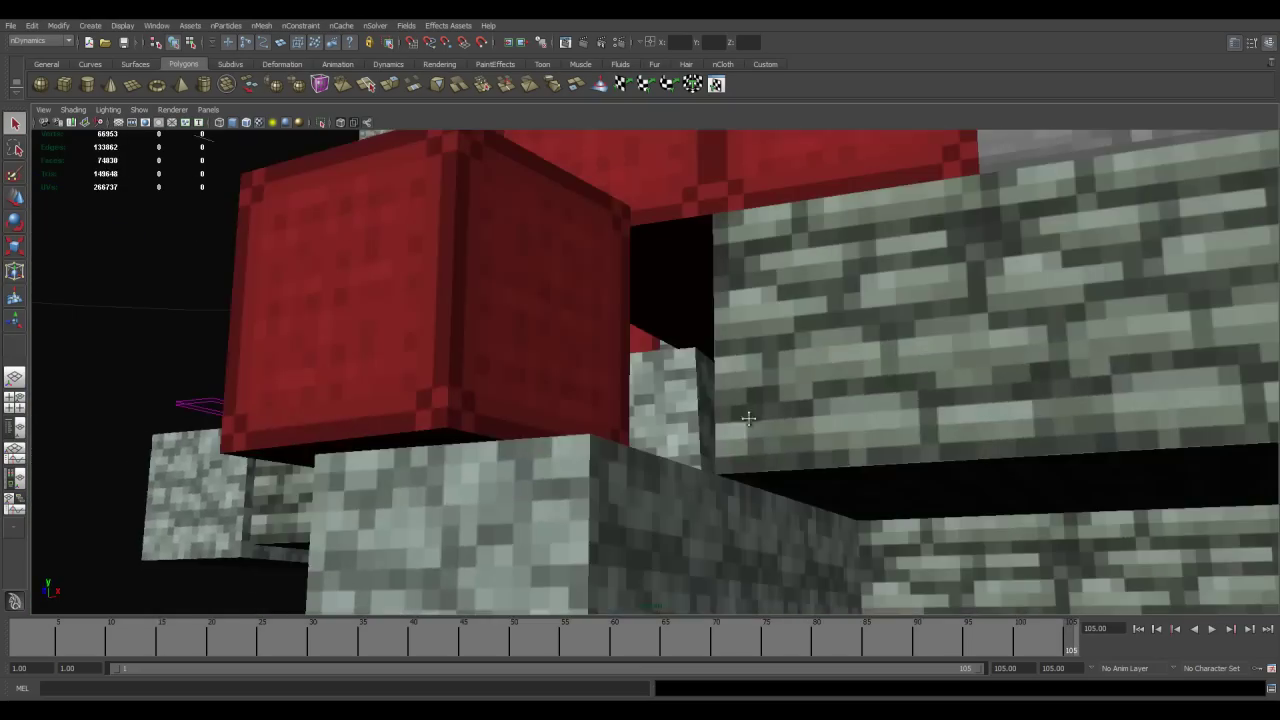
alt+middle_drag(751, 419, 767, 436)
alt+drag(767, 436, 805, 414)
scroll(800, 391, down, 5)
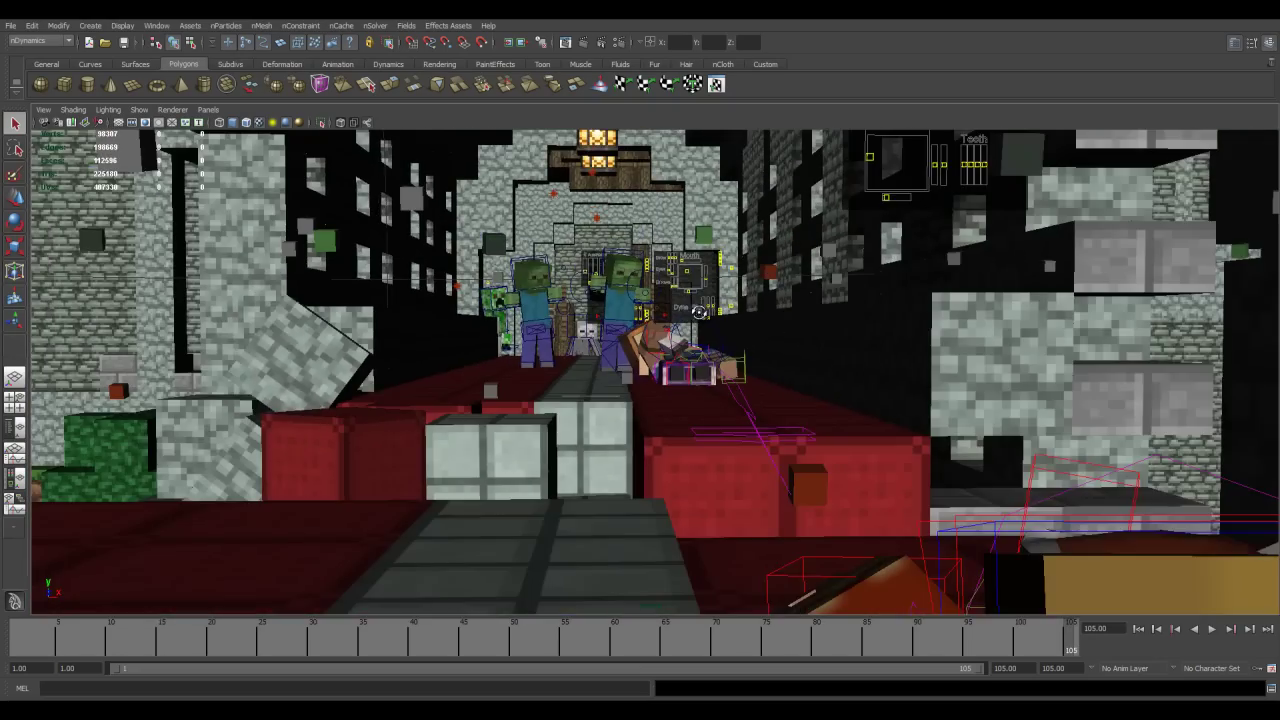
Inspect the fallen characters, zombies and scattered blocks in the corridor at close and wide range
alt+middle_drag(699, 312, 694, 420)
alt+drag(694, 420, 640, 470)
alt+middle_drag(640, 470, 583, 443)
scroll(837, 317, up, 10)
alt+drag(863, 289, 785, 445)
scroll(786, 426, down, 5)
scroll(778, 472, down, 8)
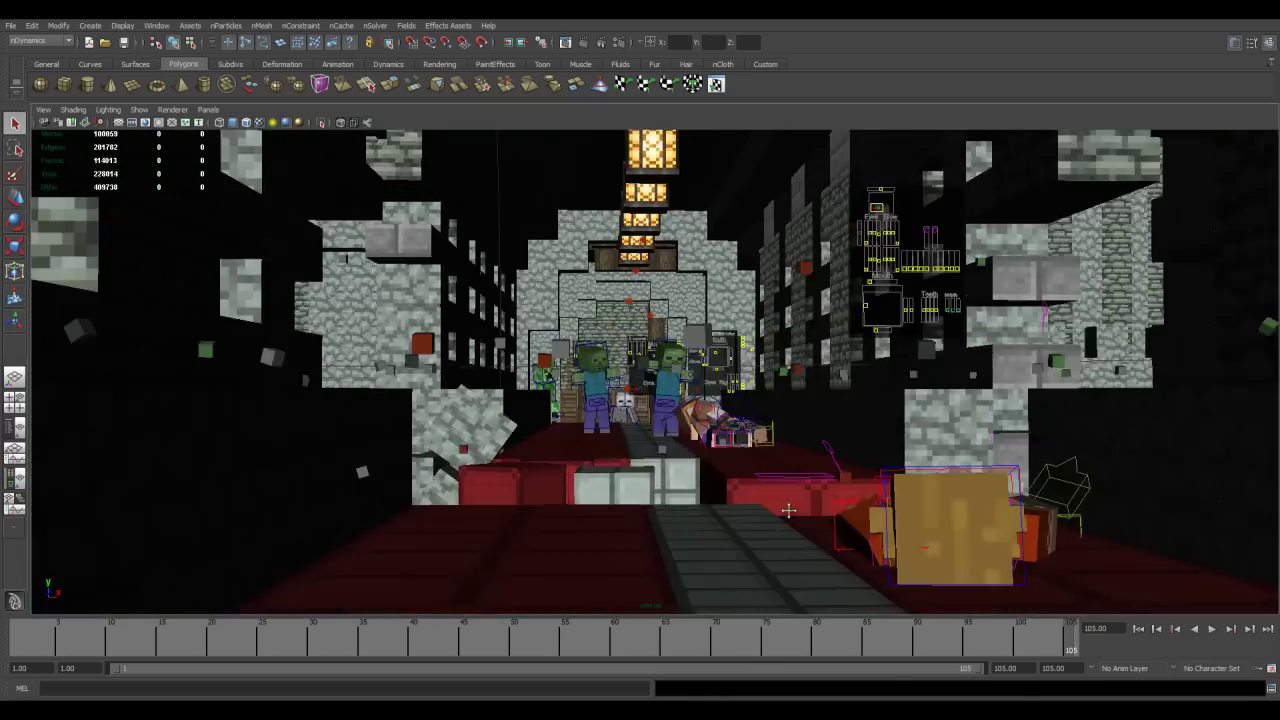
Step back through the previous camera views to compare angles on the corridor's broken floor and fallen characters
scroll(785, 445, up, 8)
key(bracketleft)
key(bracketleft)
key(bracketleft)
key(bracketleft)
key(bracketleft)
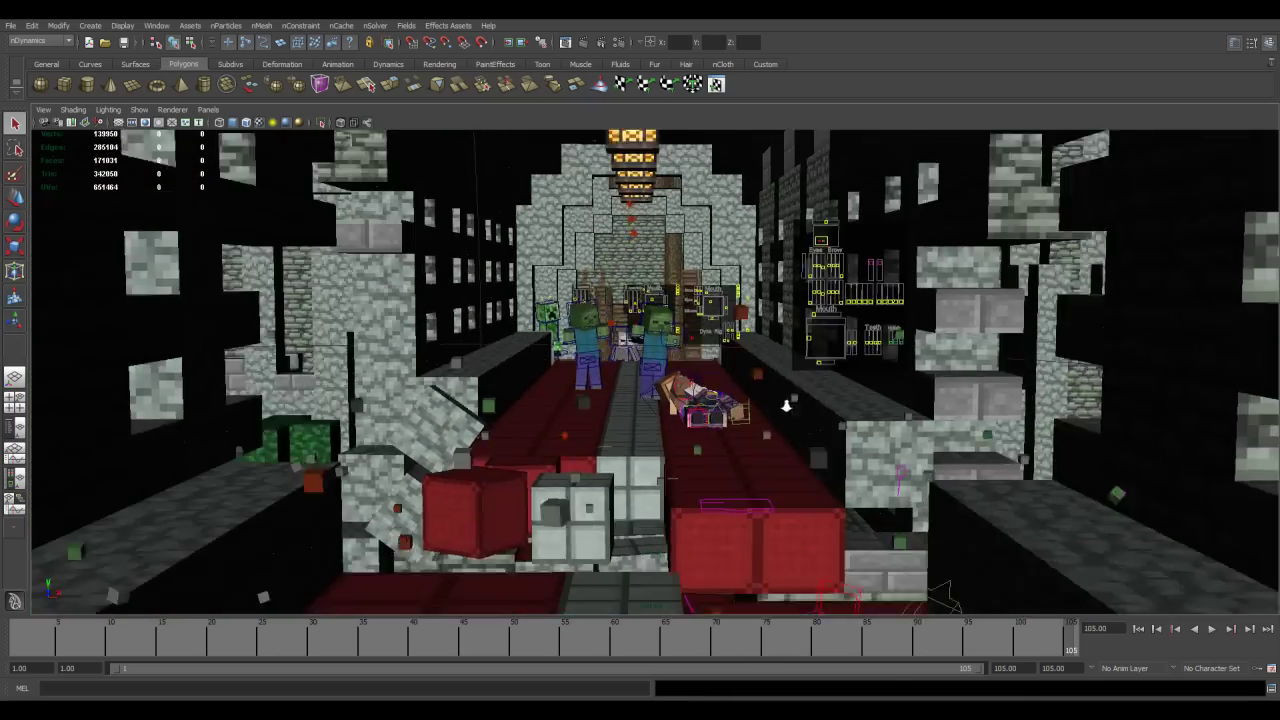
key(bracketleft)
key(bracketleft)
key(bracketleft)
key(bracketleft)
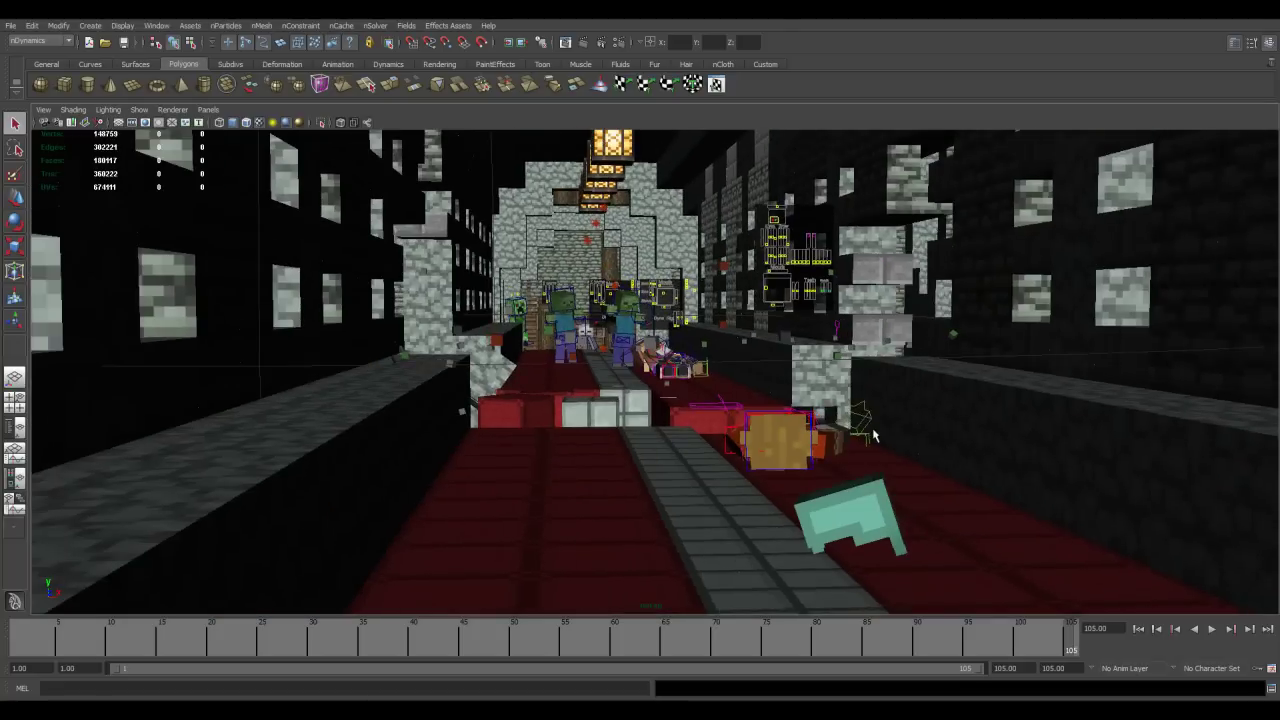
Go to frame 84 and examine the falling debris and the village houses beneath the bridge
key(bracketleft)
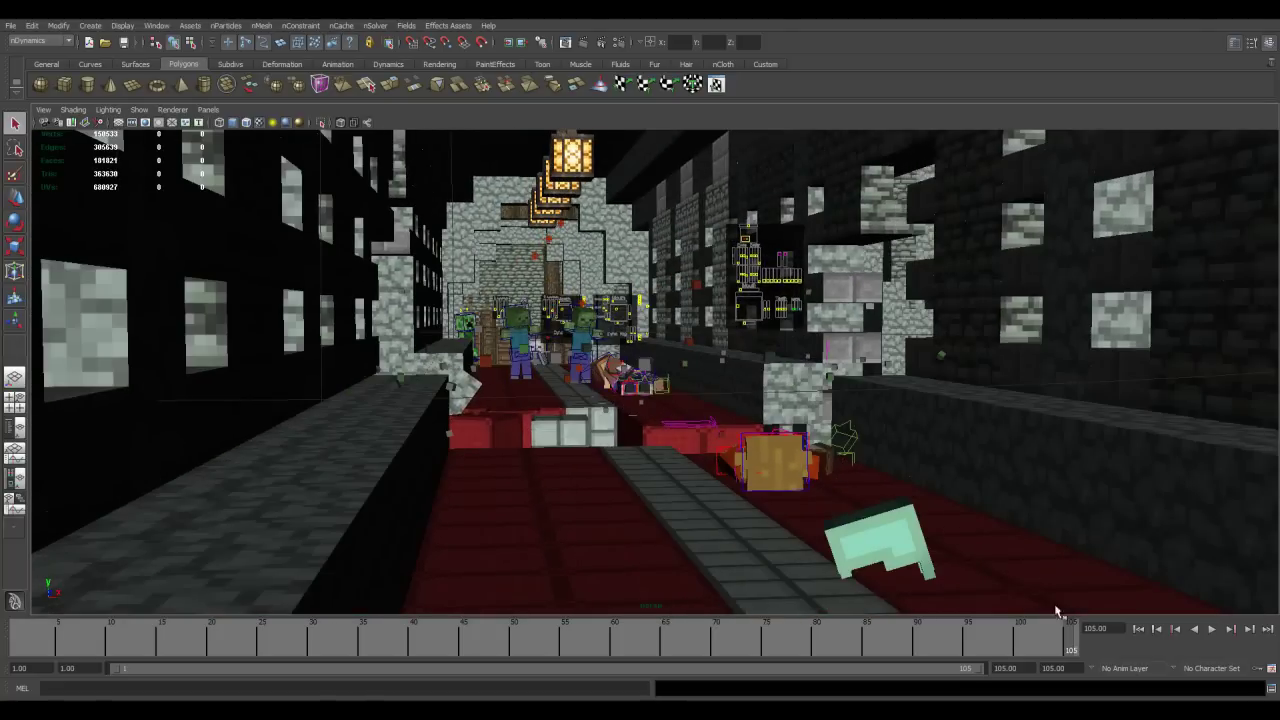
drag(999, 652, 856, 655)
alt+middle_drag(569, 412, 894, 397)
alt+drag(692, 405, 725, 485)
alt+middle_drag(737, 381, 752, 300)
alt+middle_drag(800, 540, 743, 437)
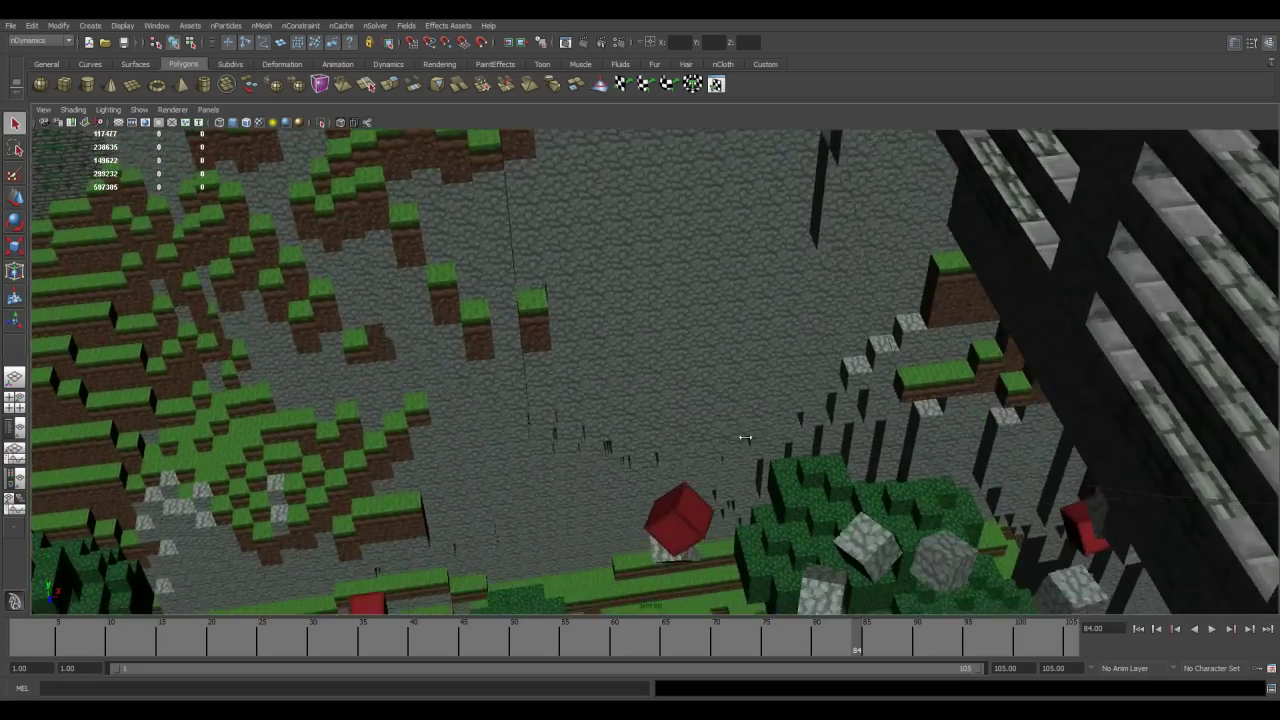
alt+drag(743, 437, 860, 566)
alt+middle_drag(860, 566, 859, 530)
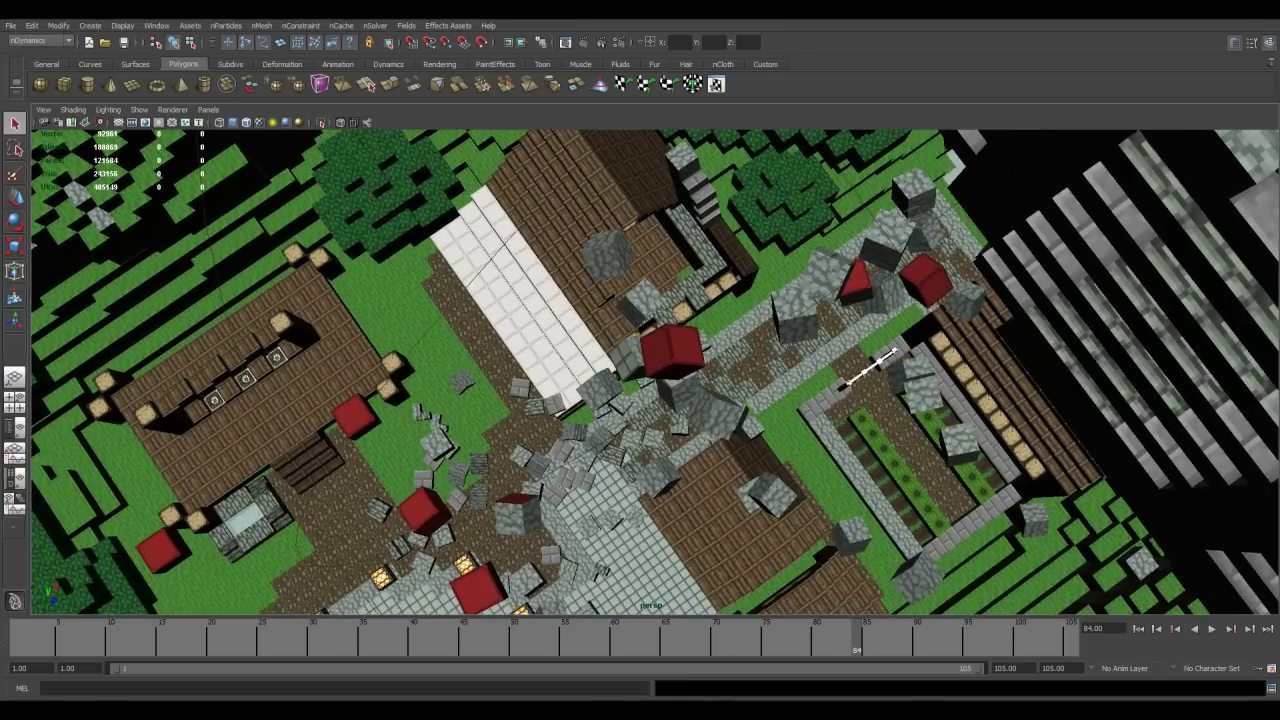
Show the hidden roof section of the village house, inspect it from above, and remove it again
key(alt+v)
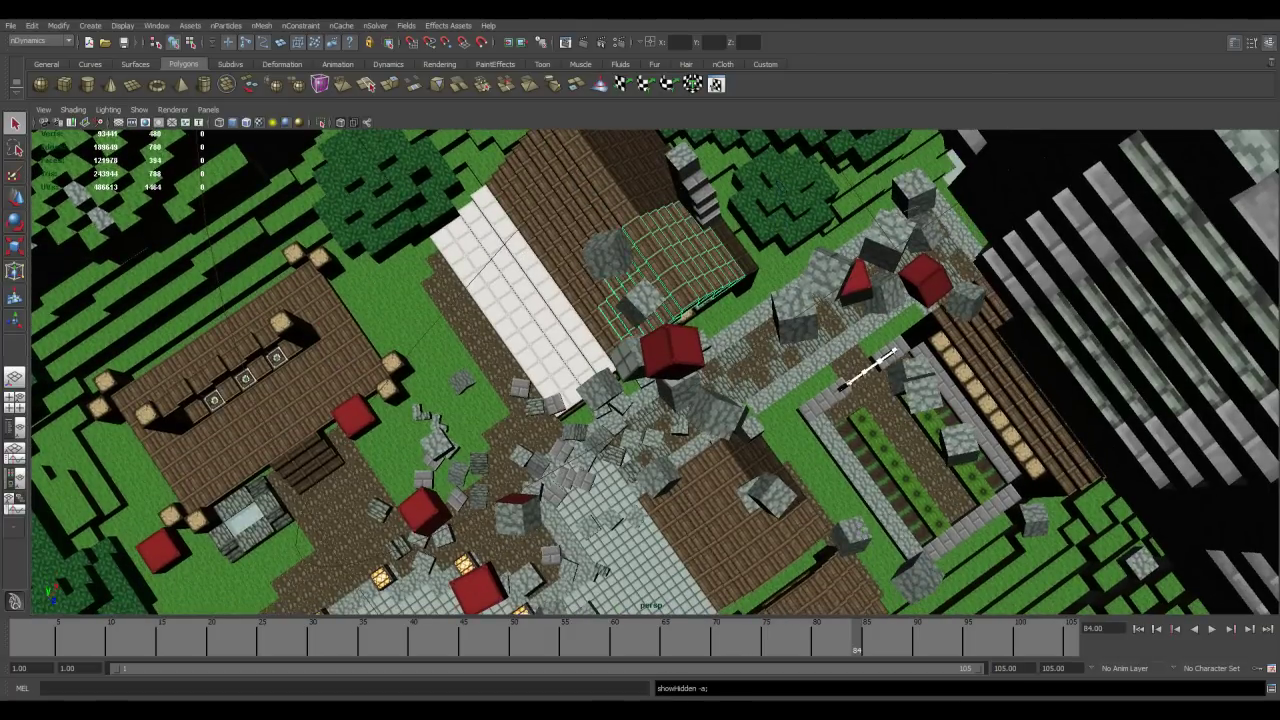
alt+middle_drag(806, 352, 700, 430)
alt+drag(668, 450, 713, 410)
alt+middle_drag(713, 410, 848, 135)
alt+right_drag(690, 310, 755, 343)
alt+middle_drag(754, 340, 752, 352)
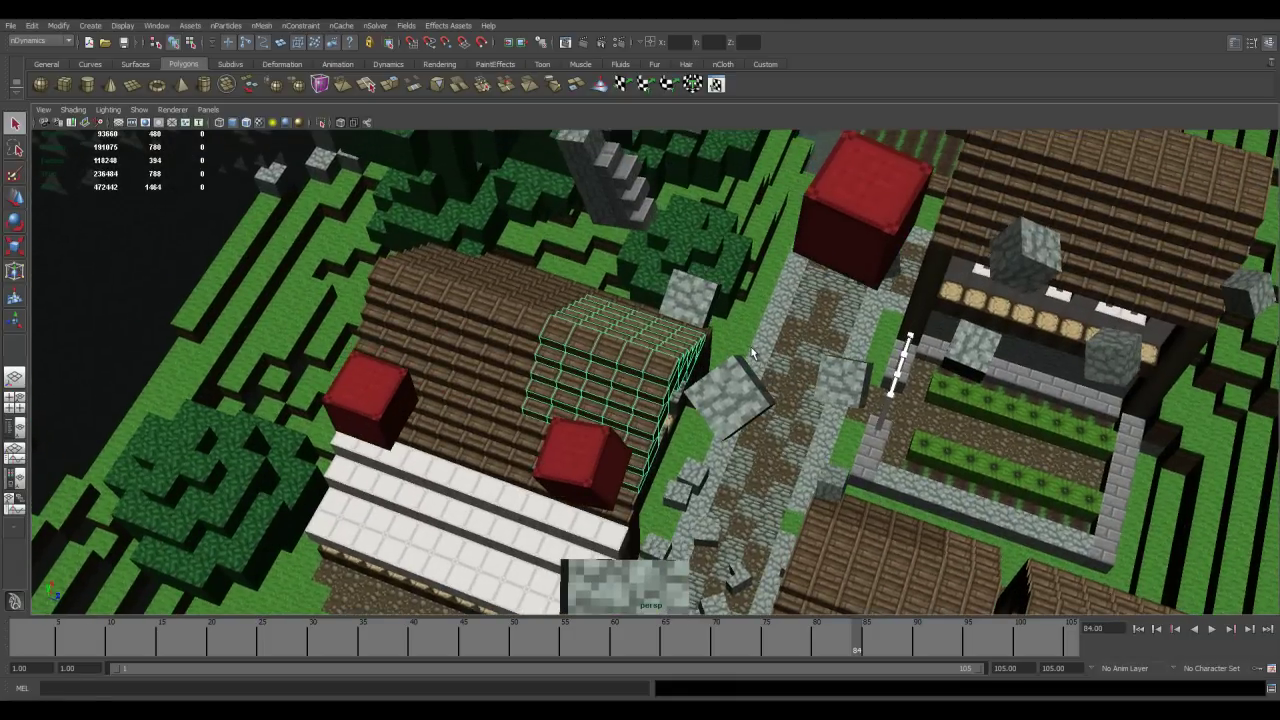
key(Delete)
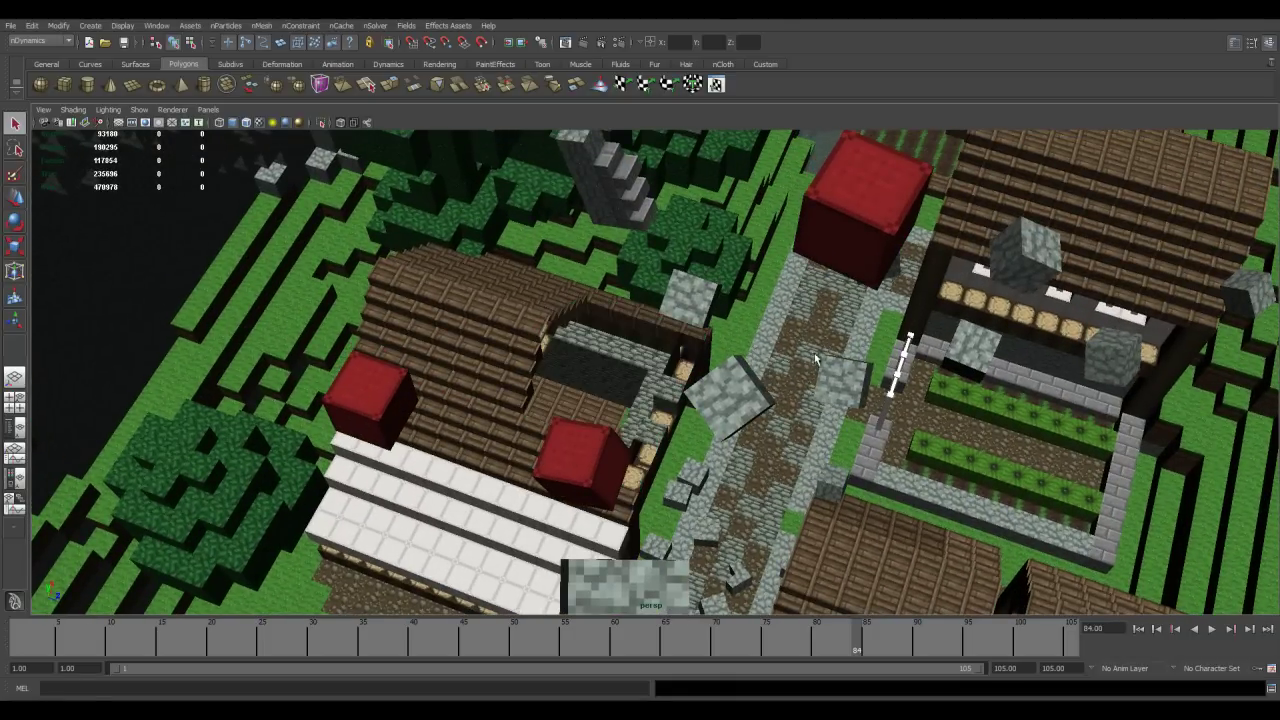
Examine the bridge's outer wall at frame 84, then look through RenderCam
key(bracketleft)
alt+drag(928, 252, 600, 423)
scroll(609, 394, up, 5)
alt+middle_drag(600, 423, 574, 425)
scroll(562, 424, down, 5)
alt+drag(551, 440, 168, 108)
click(207, 110)
mouse_move(290, 122)
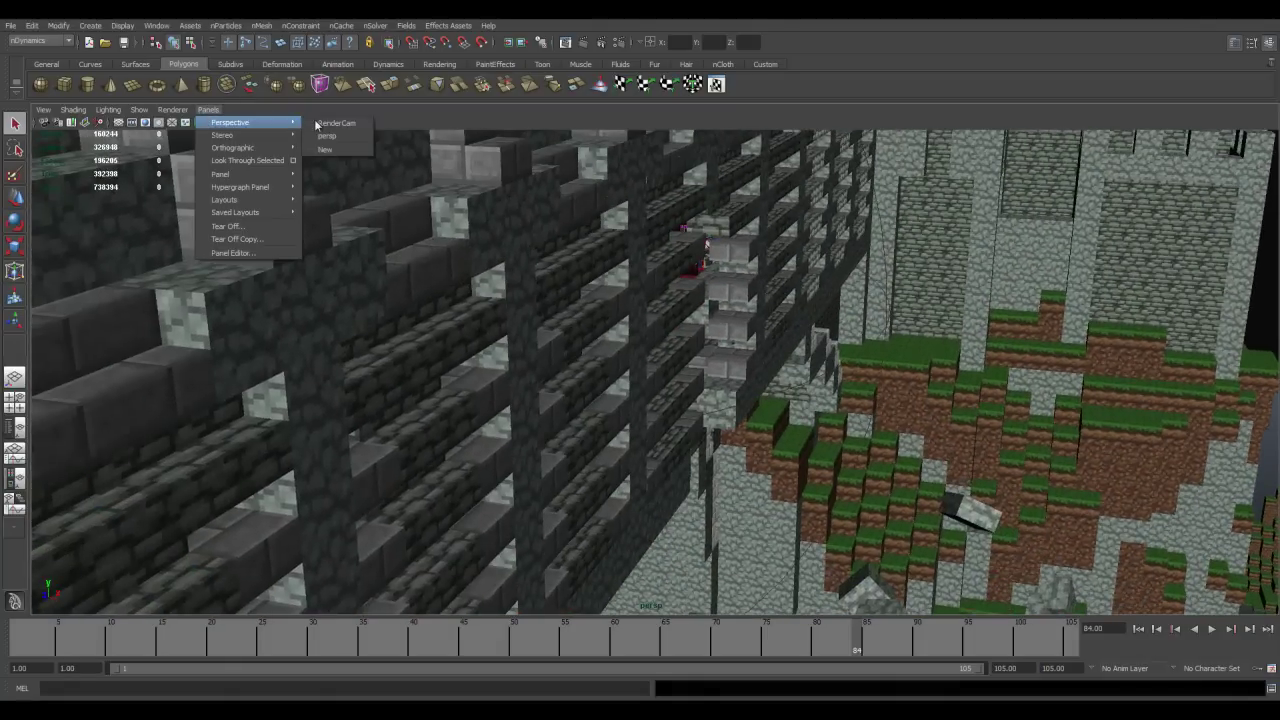
click(337, 124)
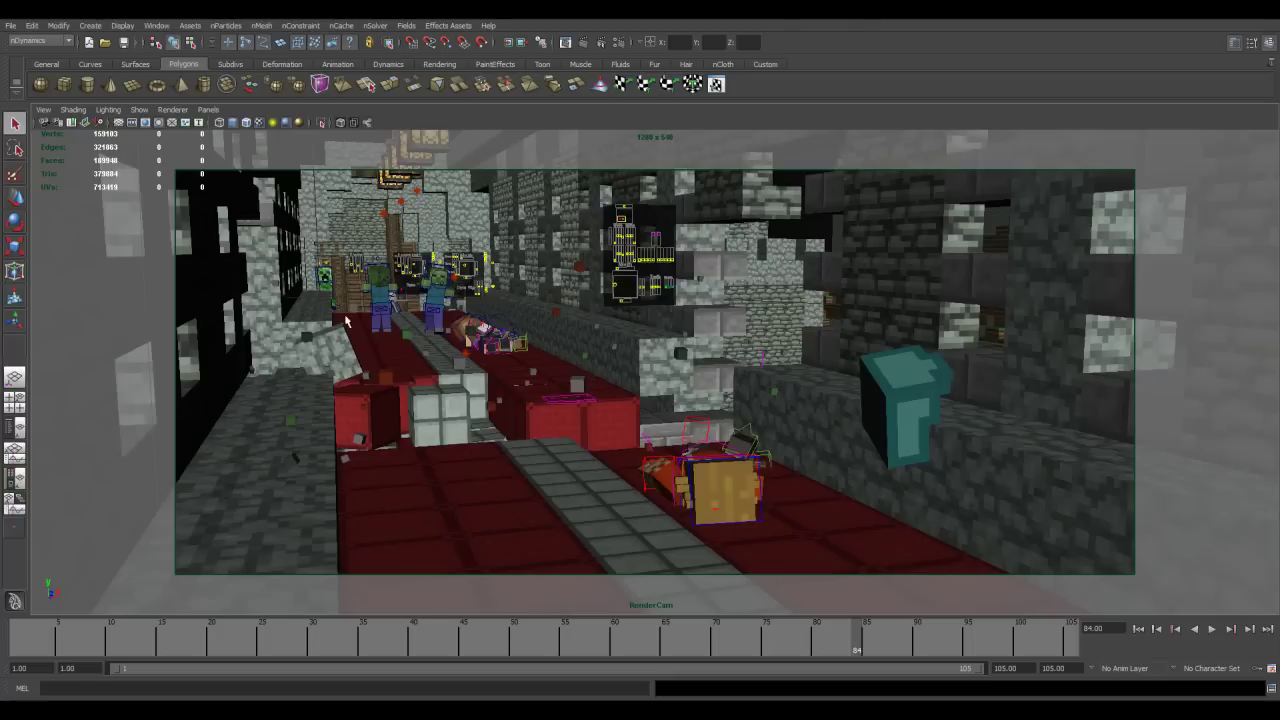
Review the corridor explosion through RenderCam by playing it from frame 11, then scrub back to frame 34
click(48, 640)
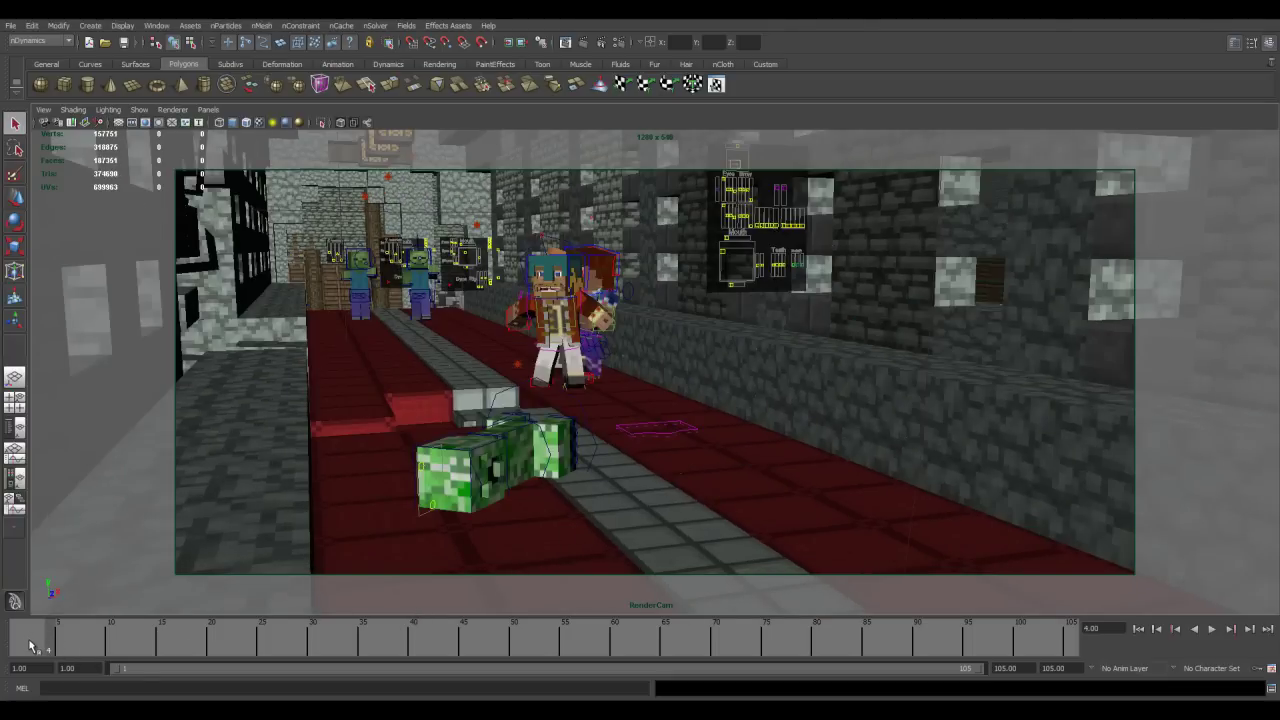
click(31, 647)
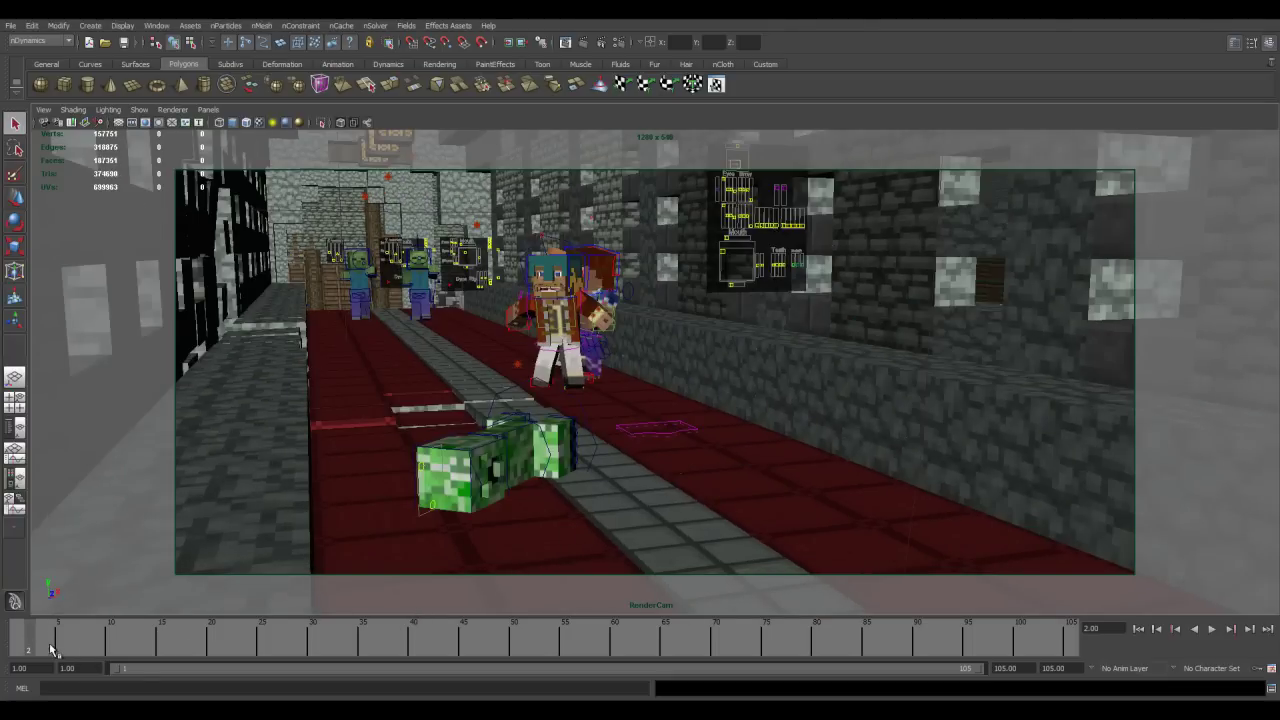
click(121, 642)
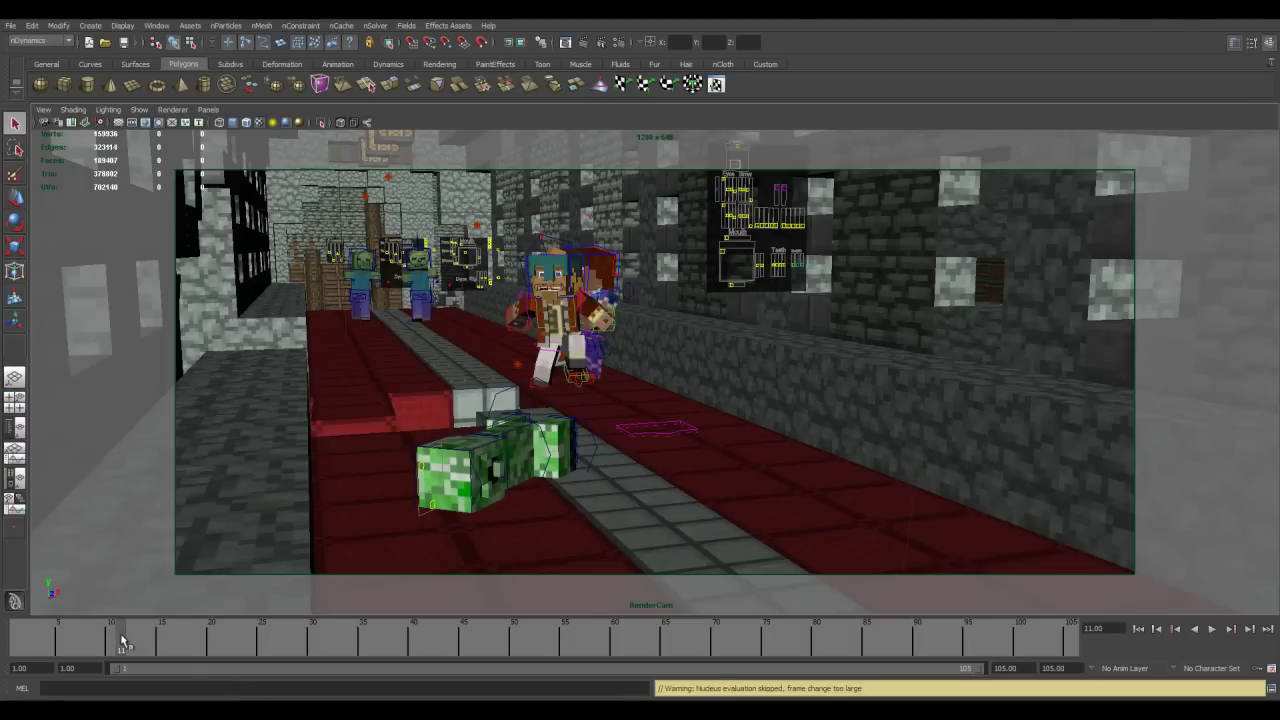
key(alt+v)
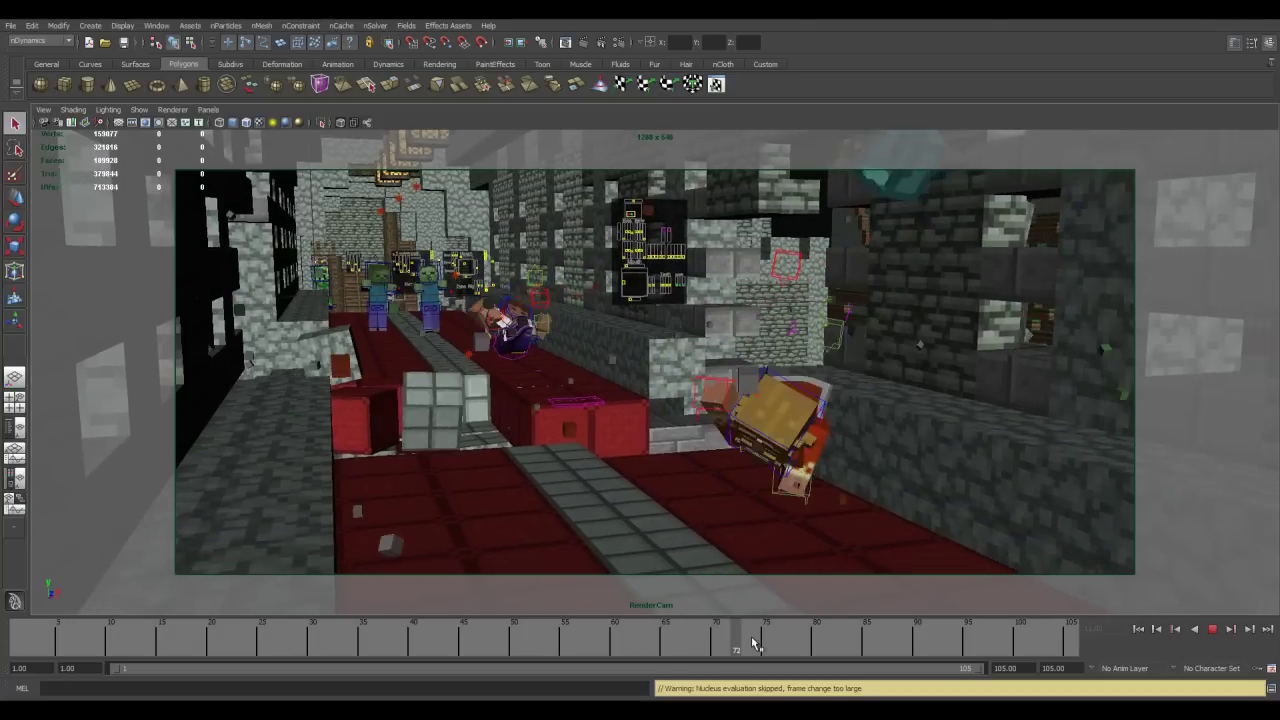
mouse_move(829, 647)
mouse_down()
mouse_move(471, 641)
mouse_move(343, 613)
mouse_move(356, 618)
mouse_up()
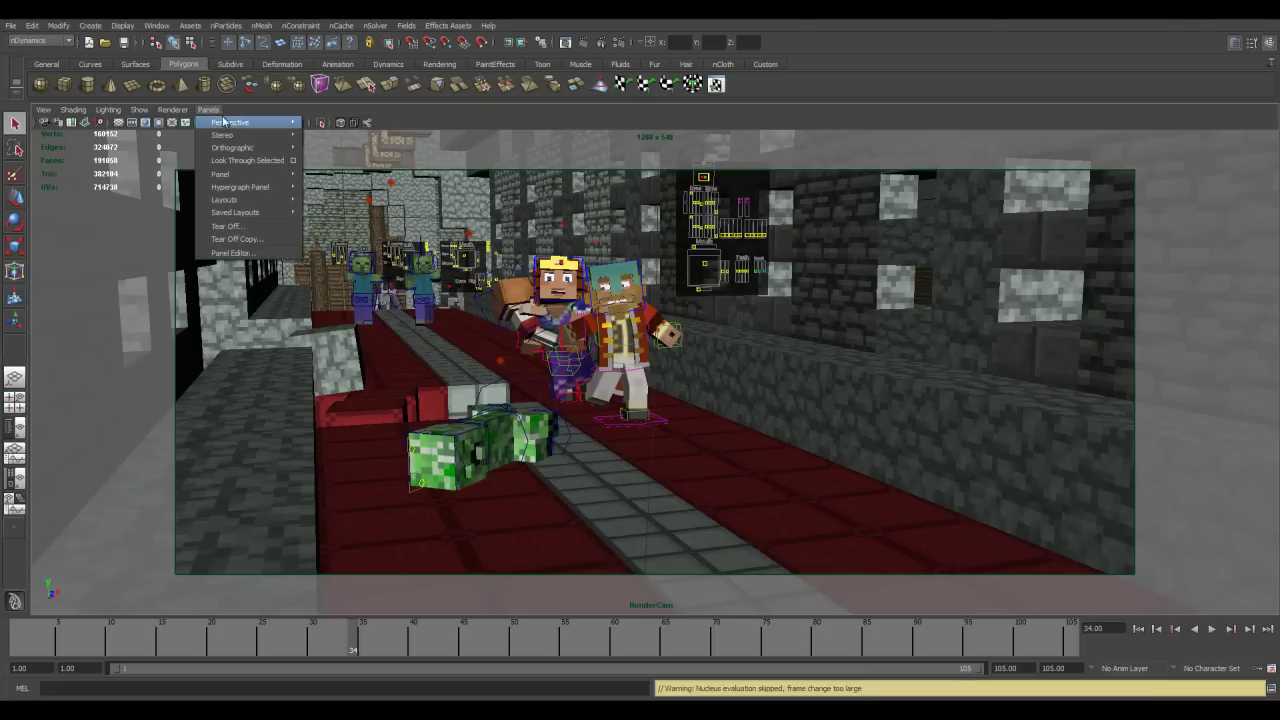
Switch to the persp camera and move in on the running characters at frame 34
click(328, 135)
scroll(441, 367, up, 5)
alt+drag(443, 360, 508, 443)
scroll(443, 229, up, 4)
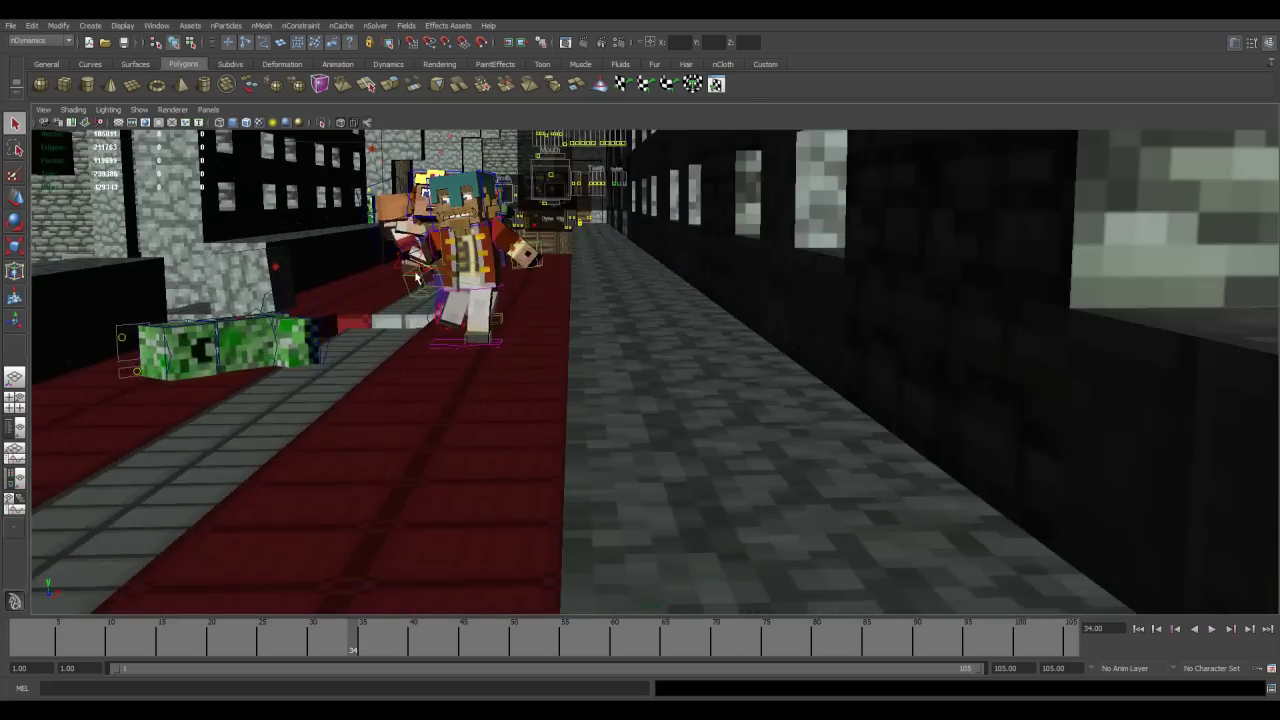
alt+middle_drag(443, 229, 586, 372)
scroll(606, 420, up, 2)
alt+drag(610, 440, 626, 506)
alt+middle_drag(626, 506, 597, 383)
scroll(597, 383, up, 3)
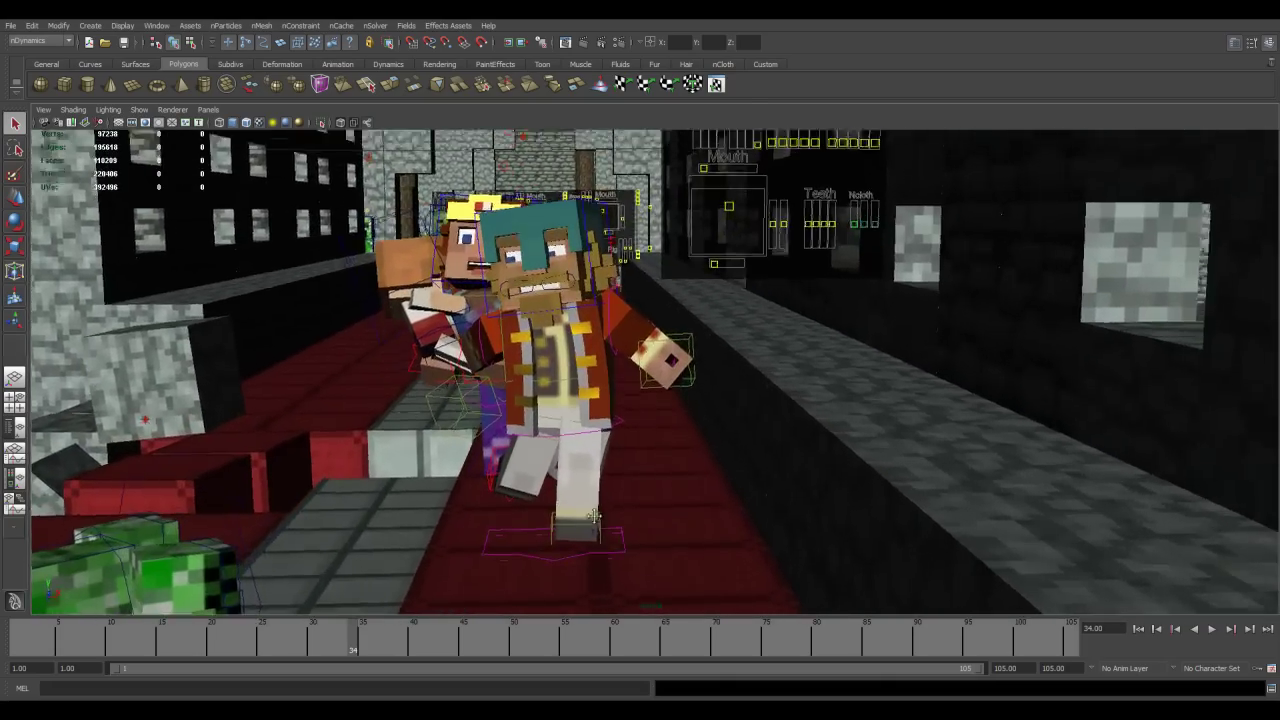
Examine the poses and faces of the two leading characters from the front and side
alt+drag(390, 530, 451, 506)
alt+middle_drag(451, 506, 600, 450)
alt+middle_drag(540, 480, 608, 516)
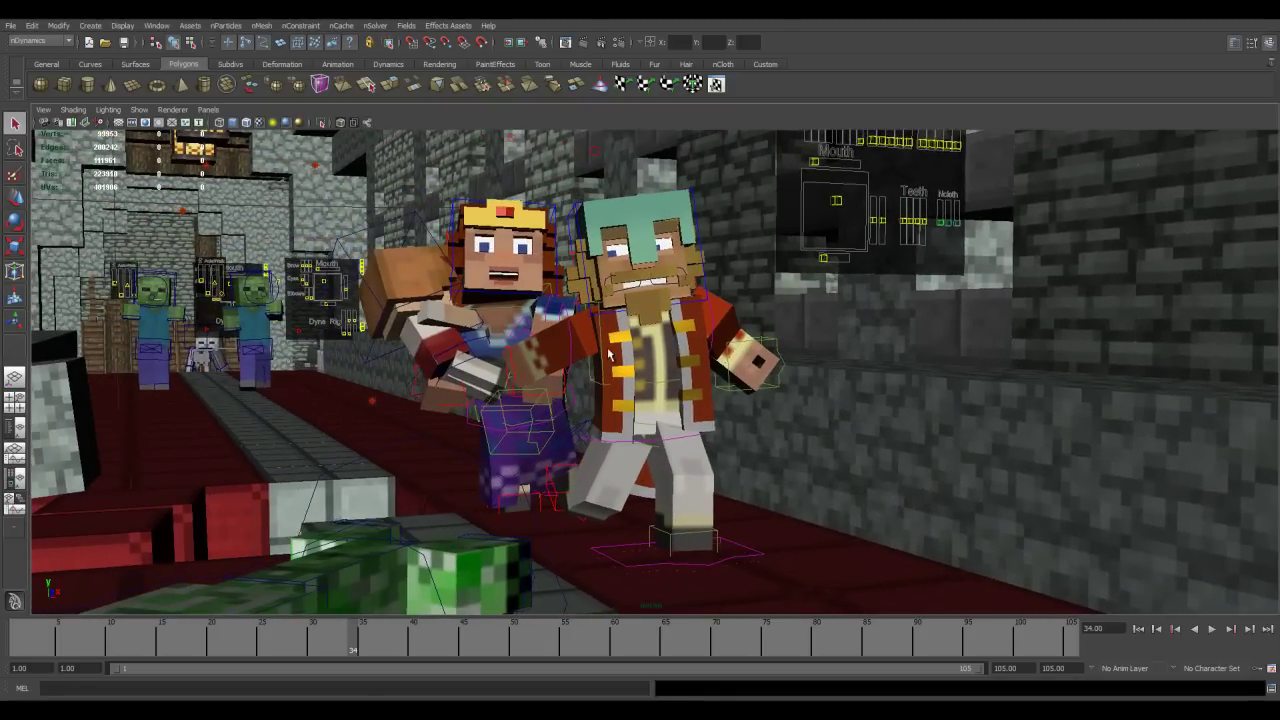
scroll(630, 400, up, 3)
alt+drag(630, 400, 742, 439)
alt+middle_drag(464, 461, 848, 446)
alt+drag(848, 446, 715, 446)
alt+middle_drag(925, 392, 489, 458)
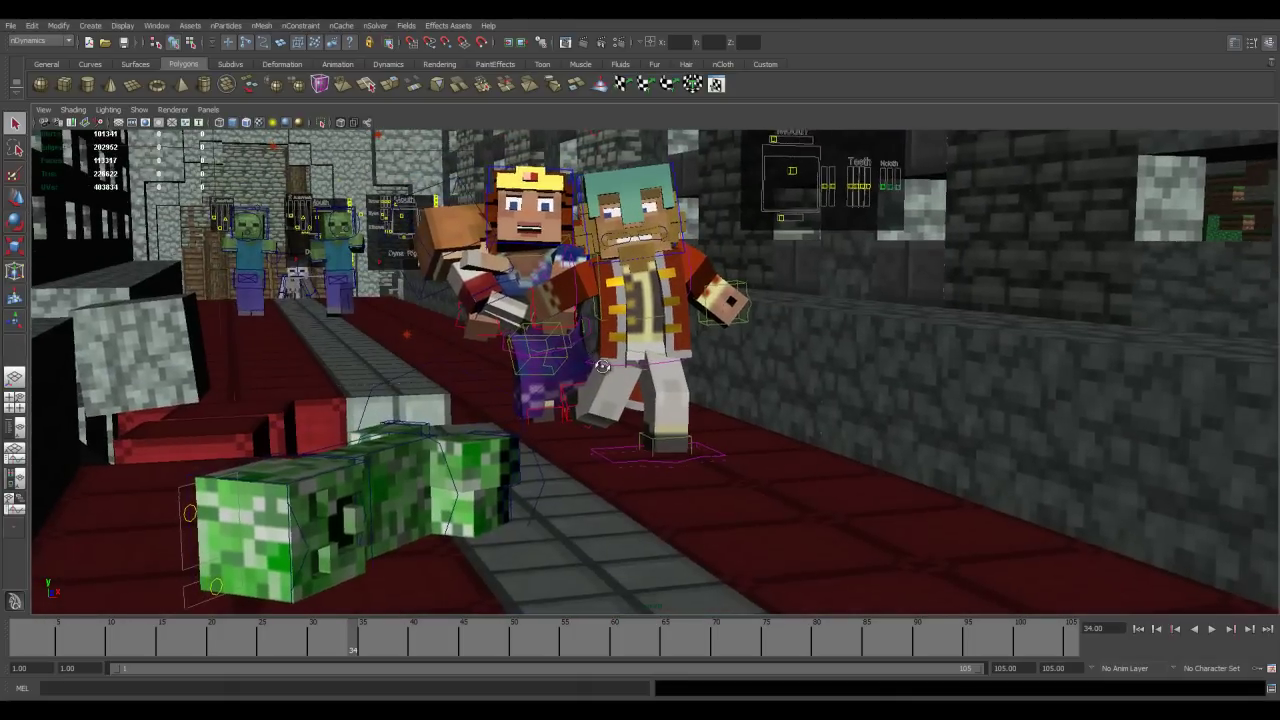
Compare the running characters with the fallen creeper and the zombies behind them from several angles
alt+middle_drag(602, 366, 632, 396)
alt+drag(562, 399, 577, 403)
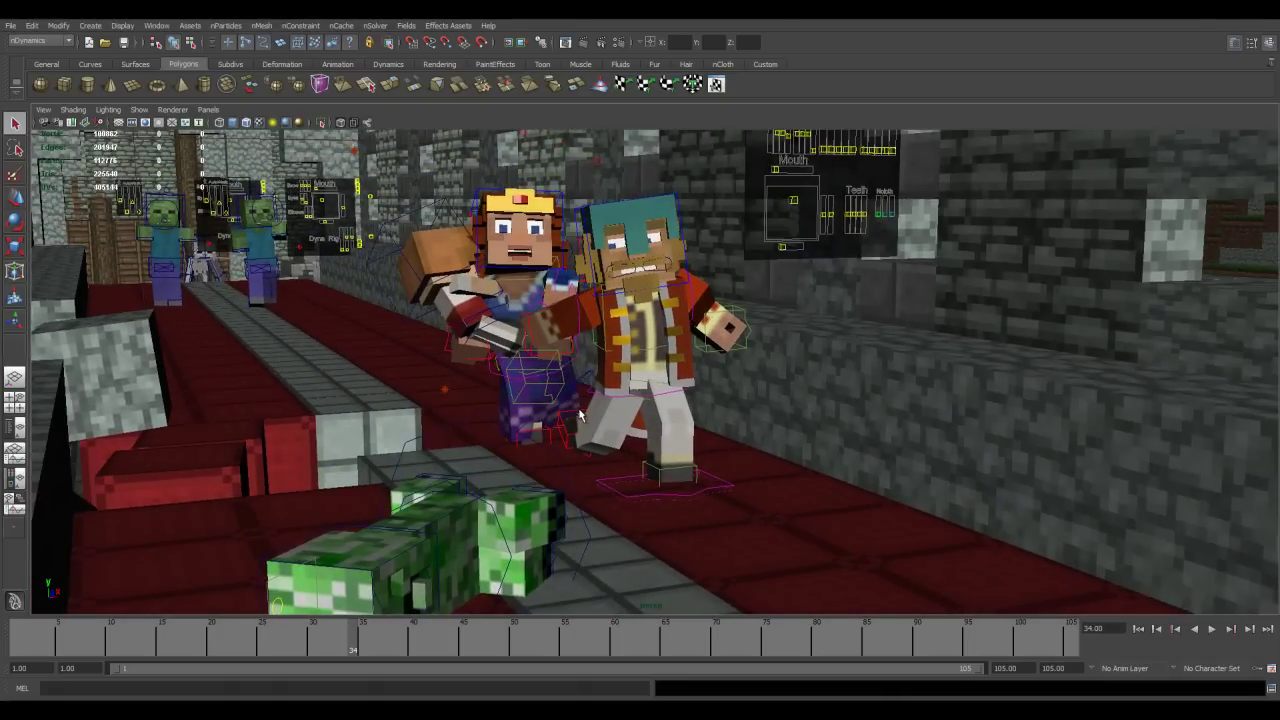
alt+drag(717, 435, 690, 395)
alt+middle_drag(718, 444, 661, 438)
alt+drag(659, 438, 652, 430)
alt+right_drag(673, 479, 652, 390)
alt+middle_drag(668, 461, 643, 467)
mouse_move(637, 462)
alt+mouse_down()
mouse_move(604, 449)
mouse_move(620, 459)
alt+mouse_up()
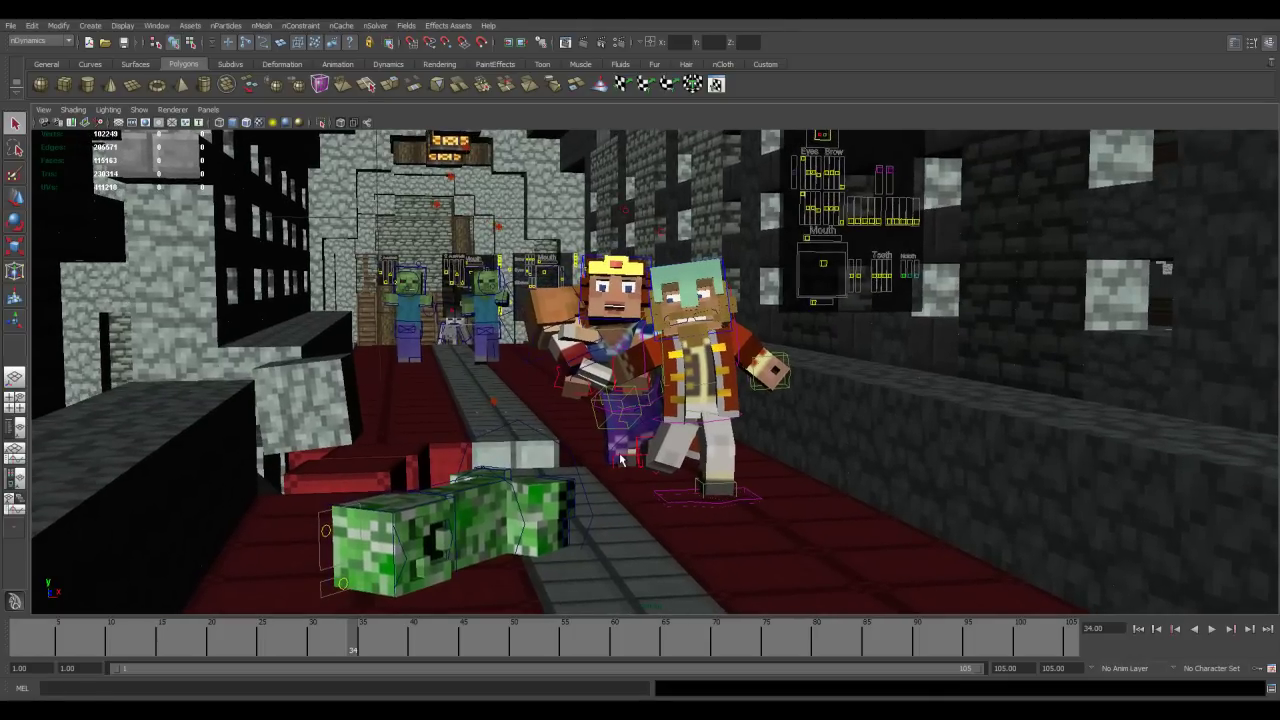
Inspect the whole corridor at frame 34 in a wide view, including the side walls and raised floor blocks
alt+drag(685, 470, 616, 474)
alt+drag(638, 484, 634, 489)
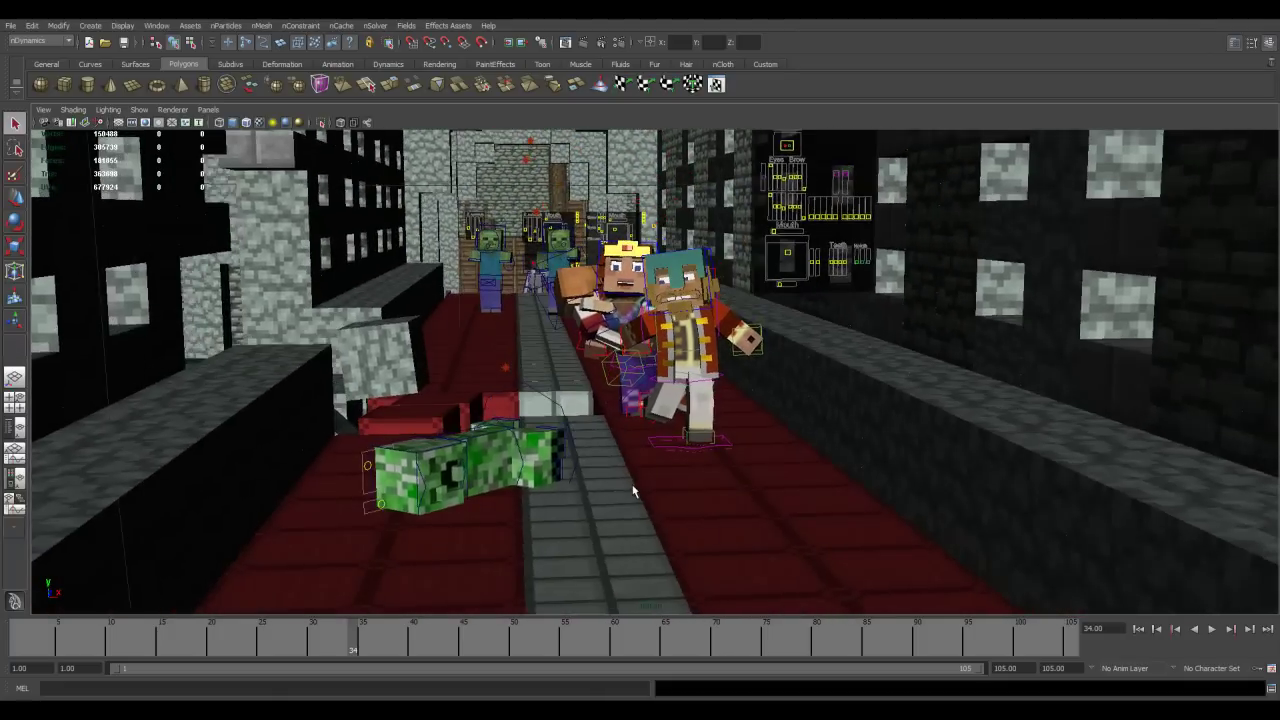
alt+right_drag(634, 489, 600, 438)
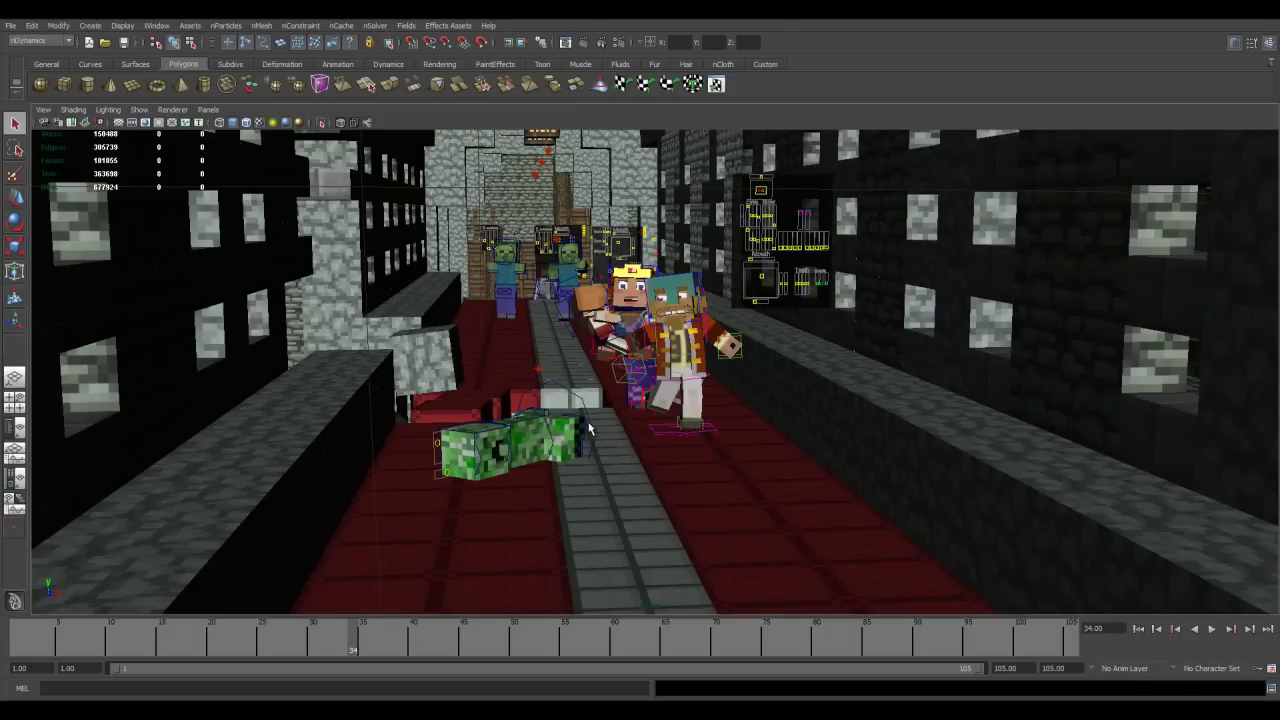
alt+drag(625, 372, 579, 362)
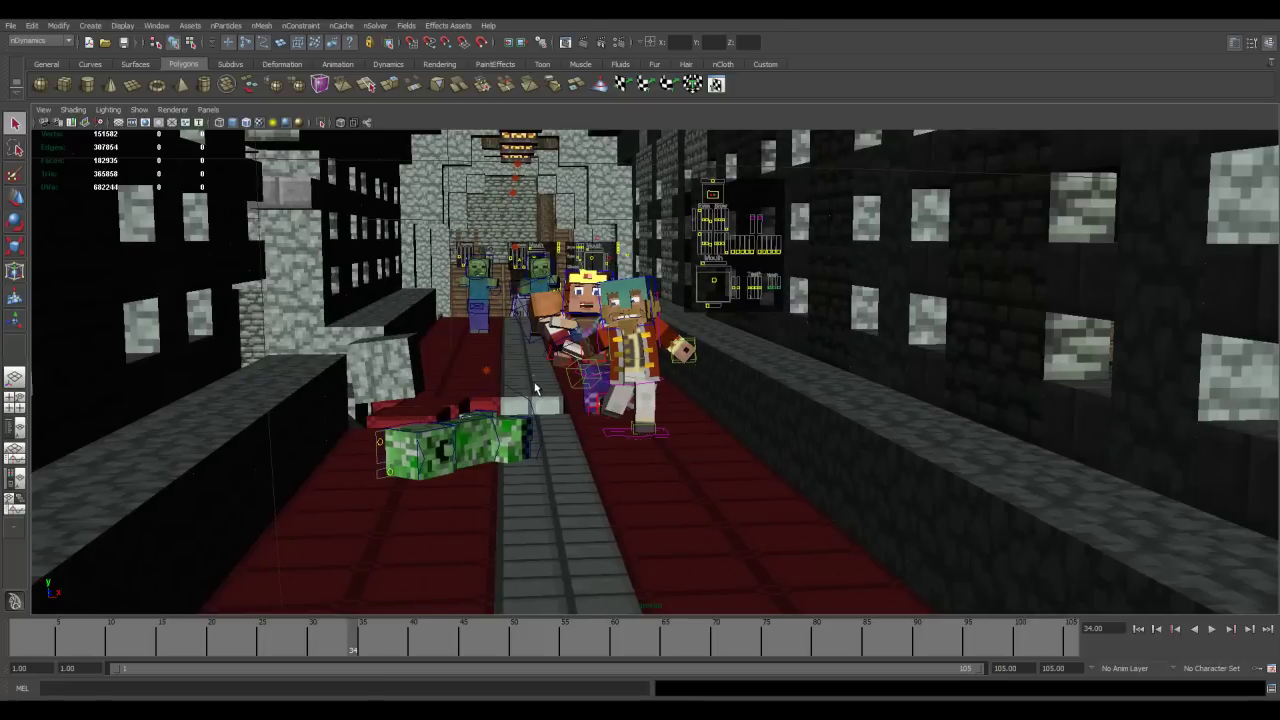
alt+drag(511, 360, 521, 366)
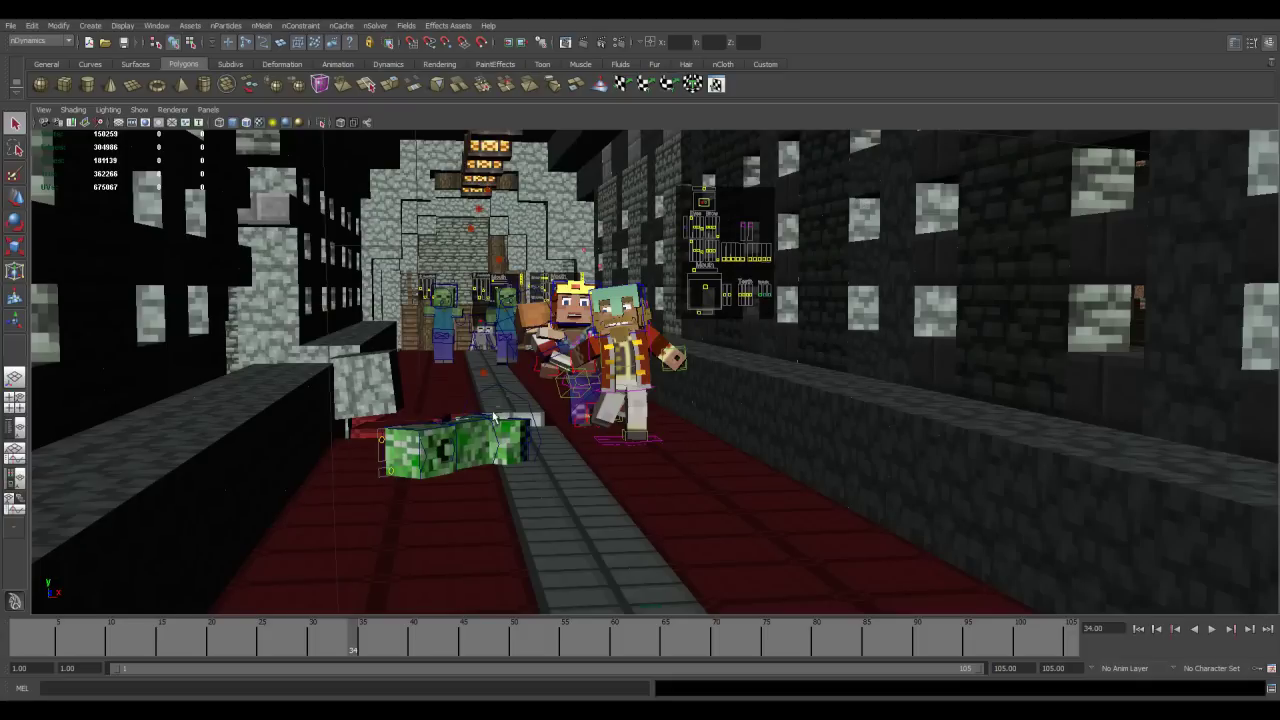
alt+drag(610, 386, 612, 388)
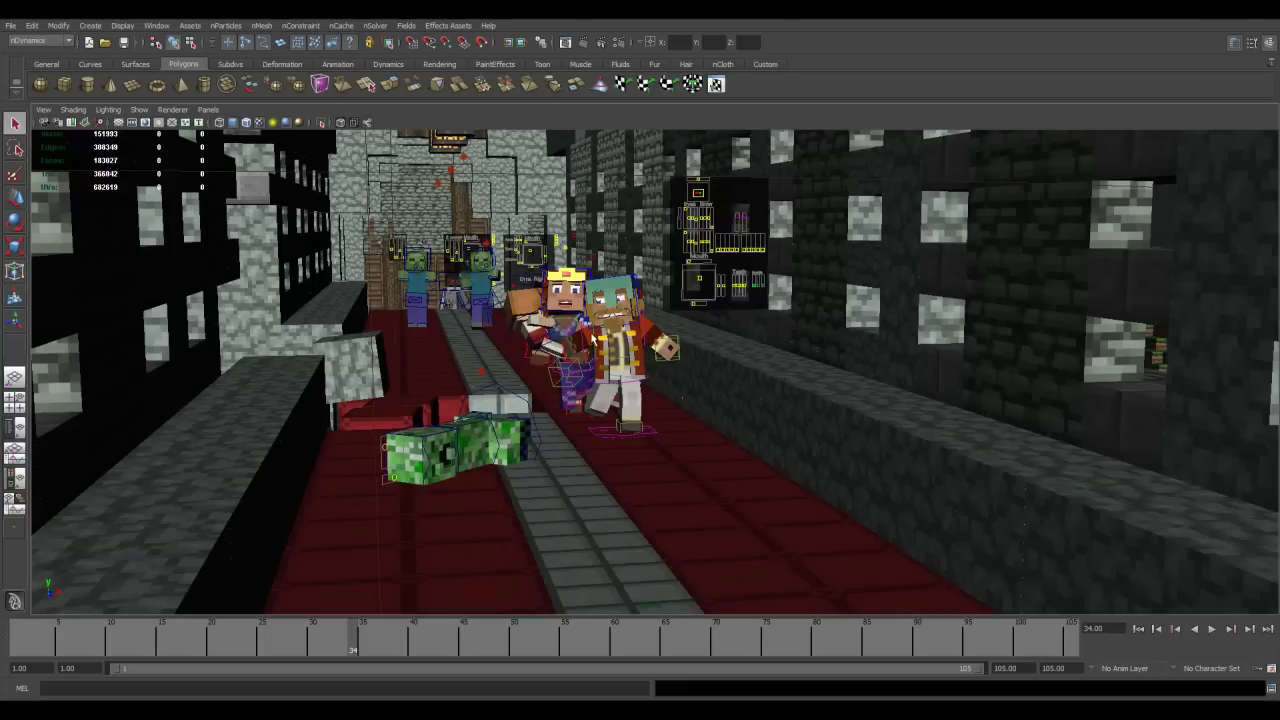
alt+right_drag(552, 312, 790, 444)
alt+drag(520, 405, 527, 410)
scroll(527, 410, up, 1)
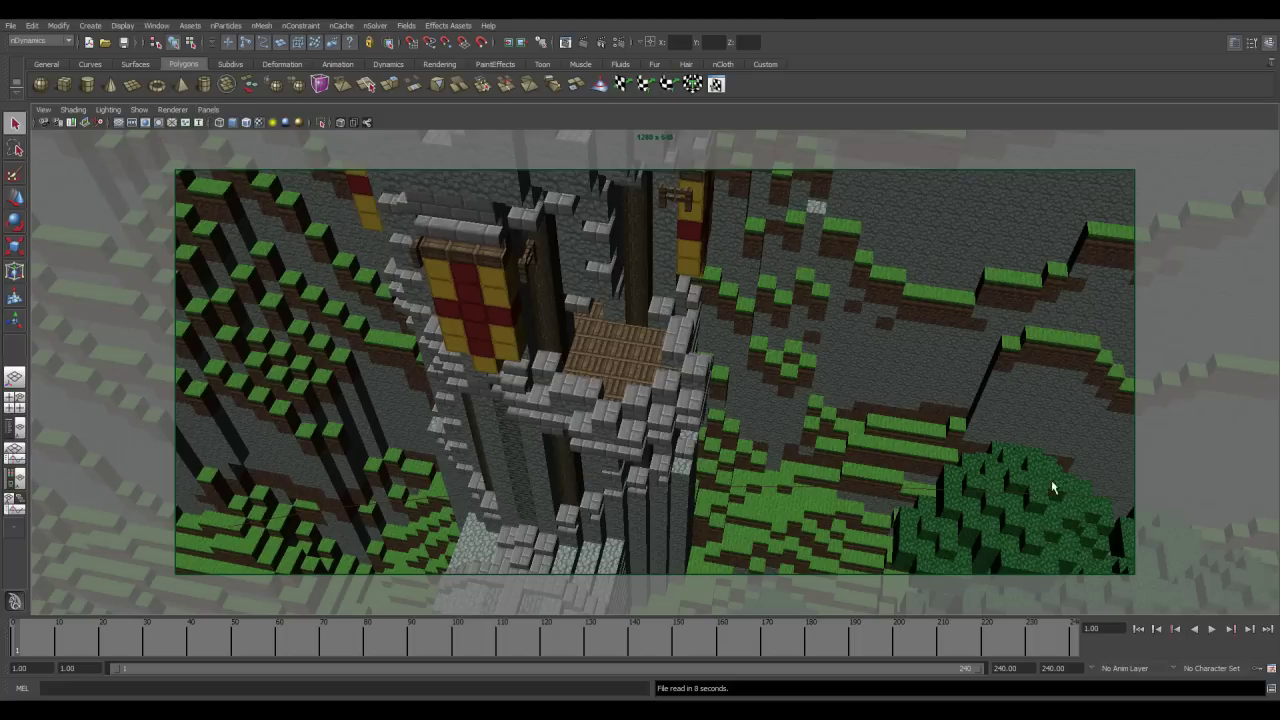
Play the castle tower scene through its shot camera
click(1212, 630)
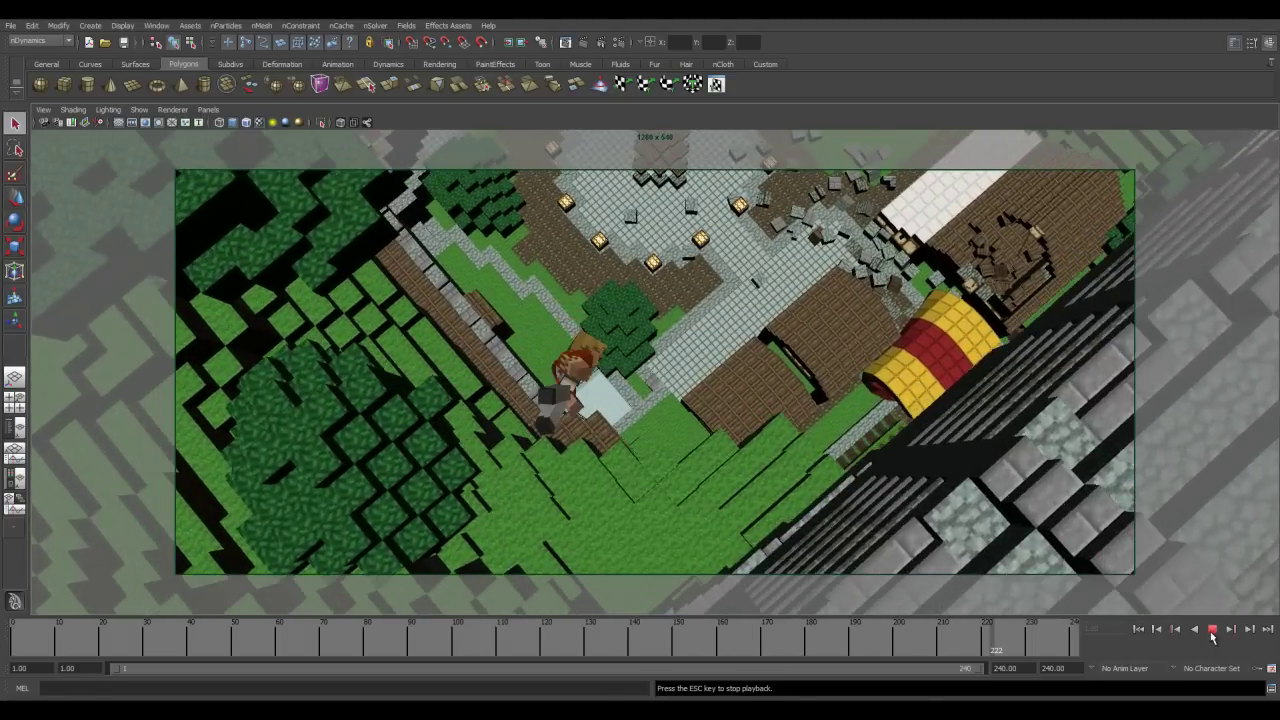
click(1212, 631)
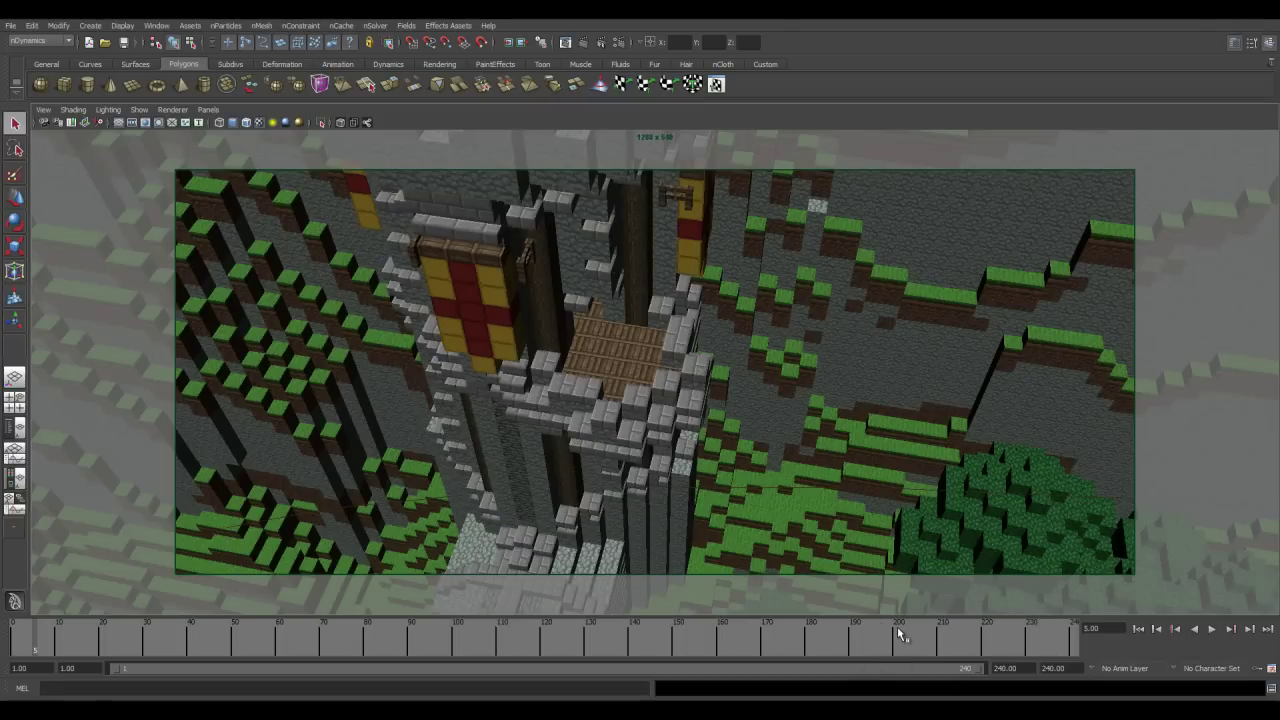
Replay the character's fall over the village up to frame 202 and highlight the village terrain to inspect its mesh
click(785, 638)
key(alt+v)
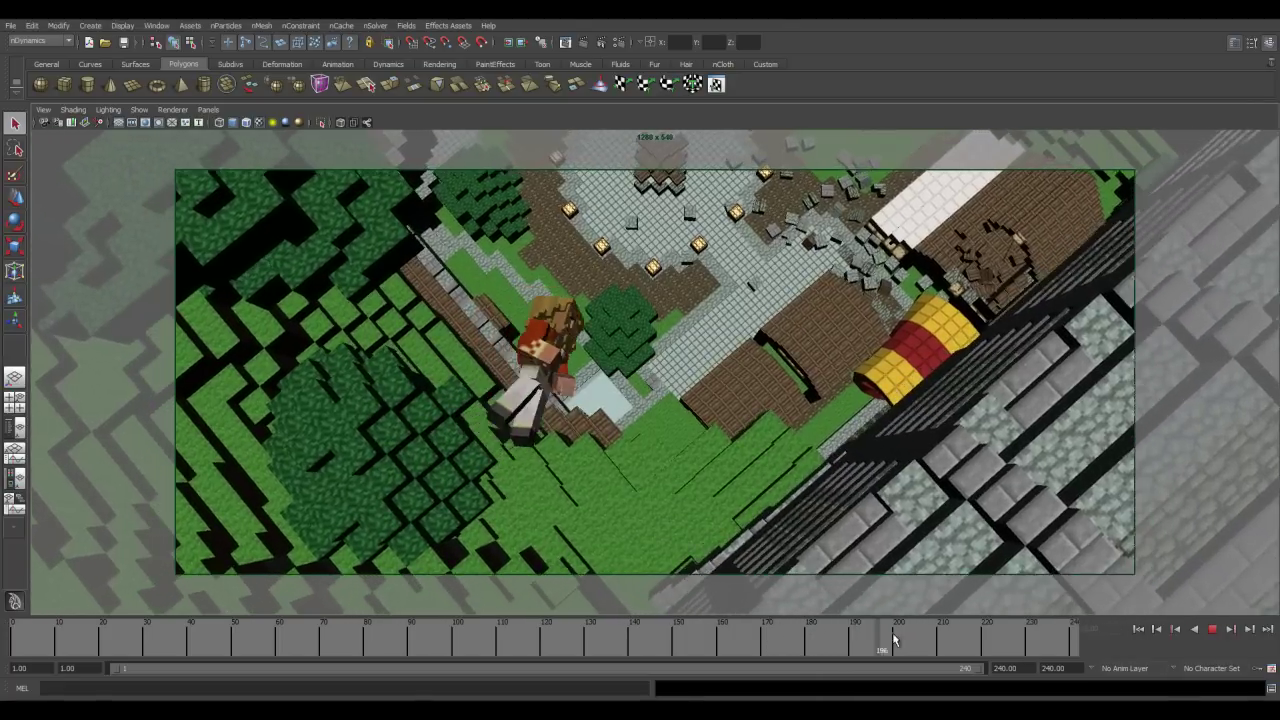
key(alt+v)
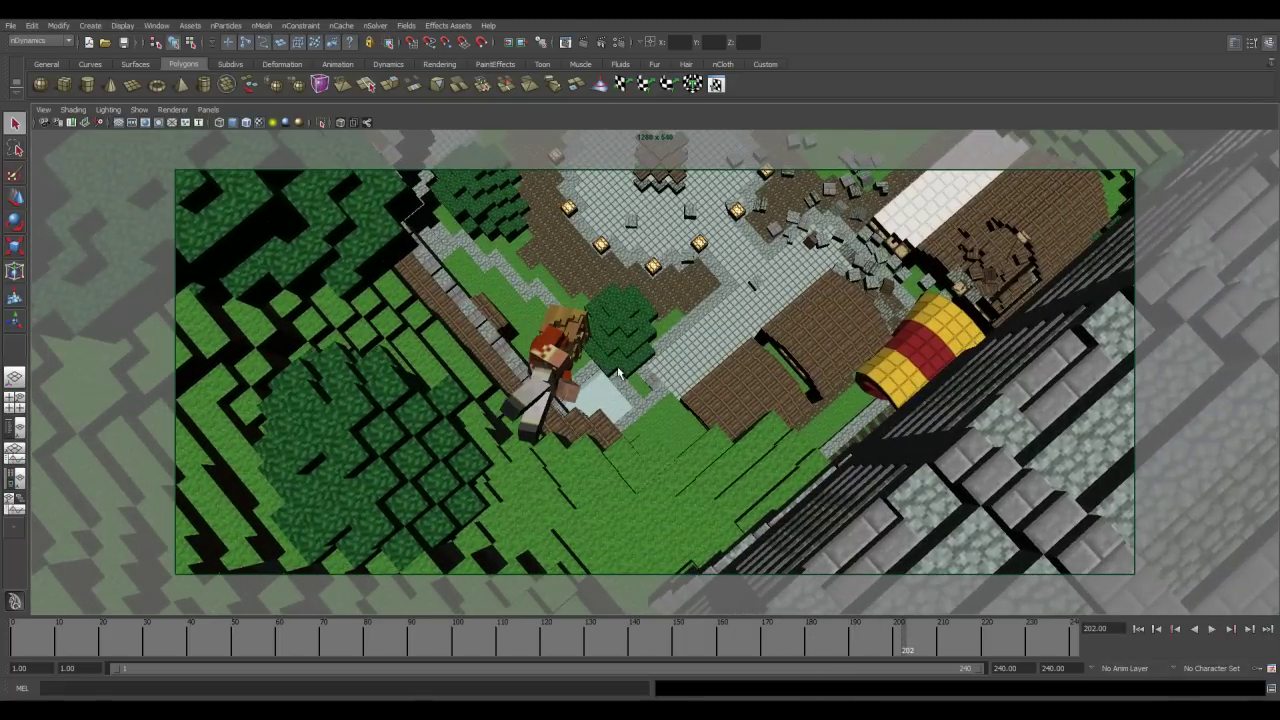
click(575, 386)
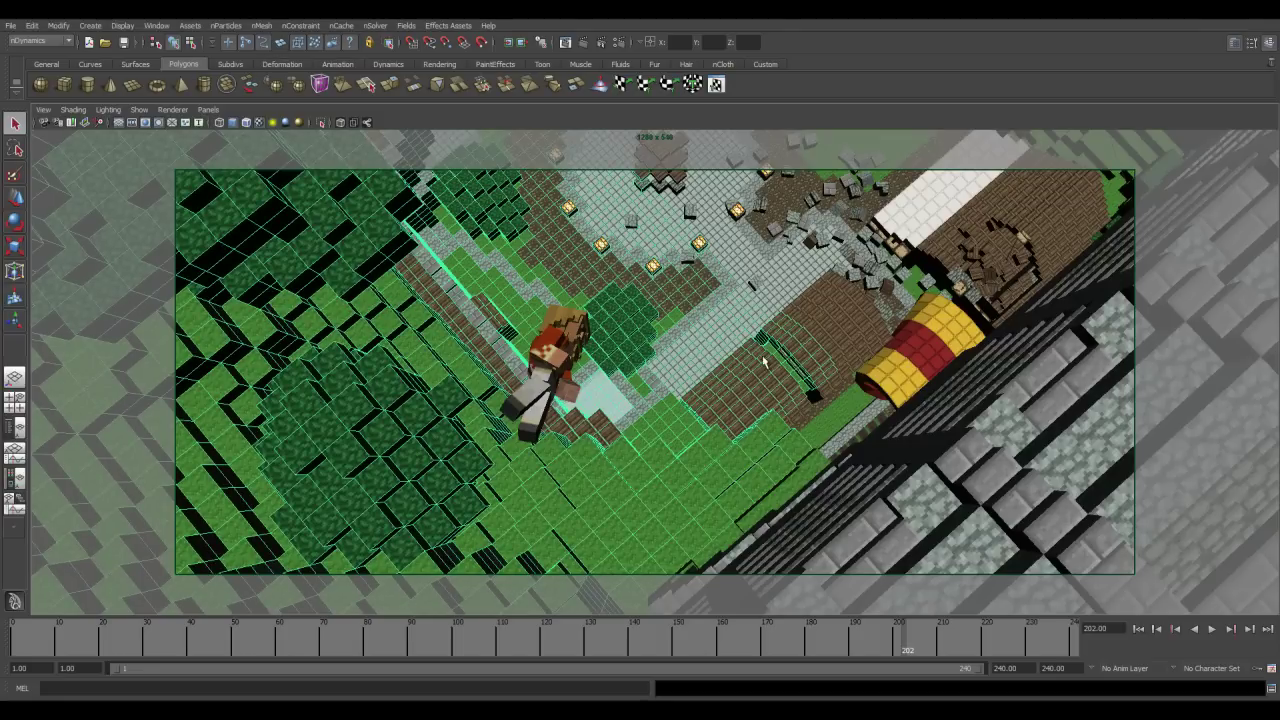
click(708, 354)
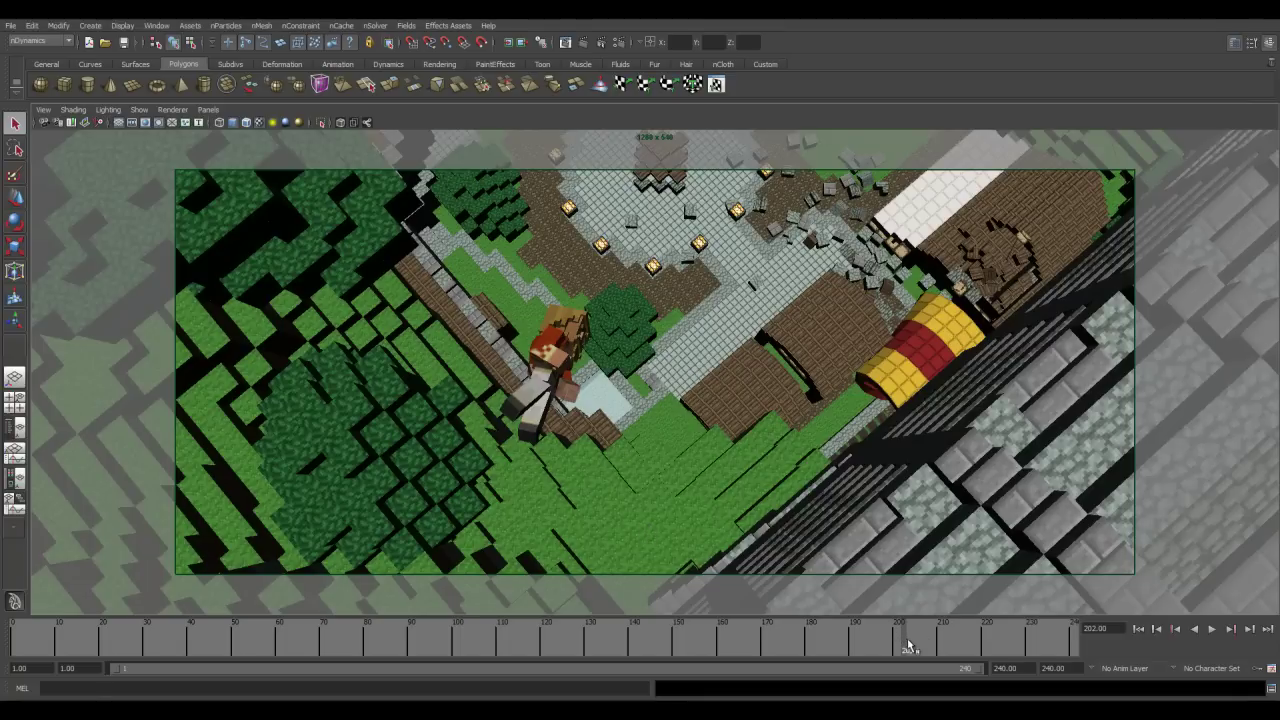
Play the rest of the fall from frame 202, then return to frame 1 and replay the scene to frame 211
key(alt+v)
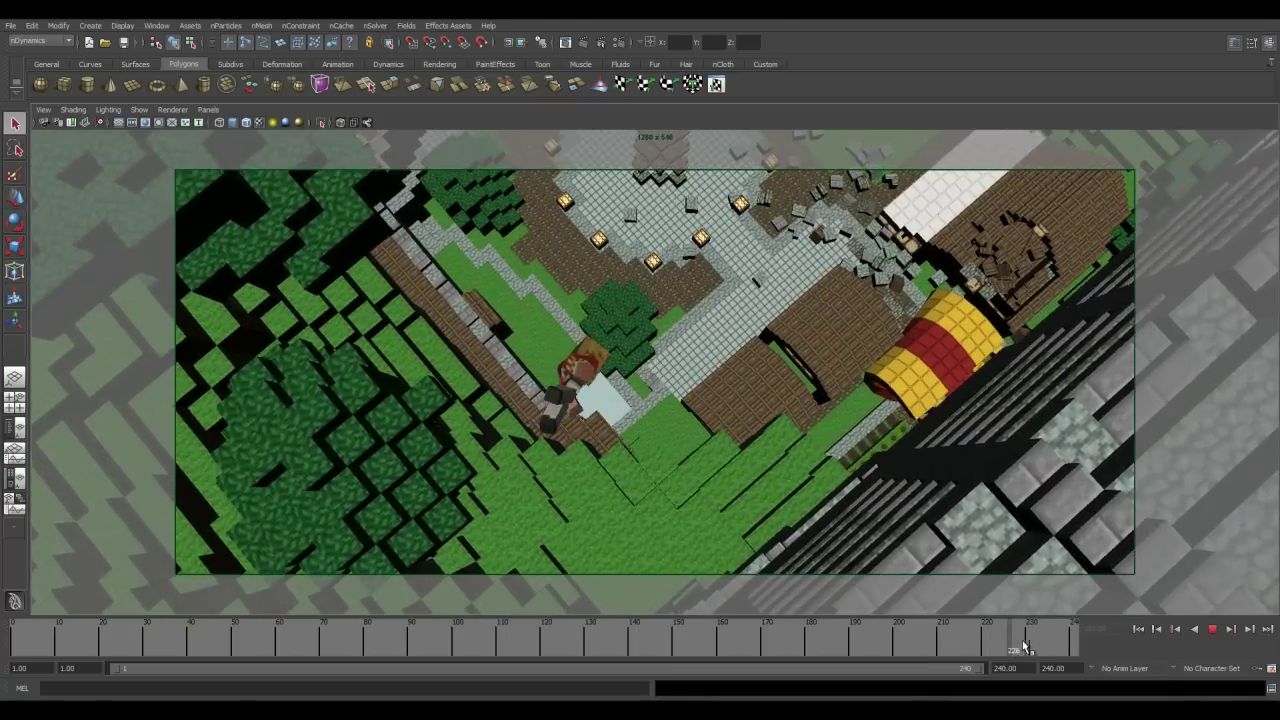
drag(1093, 645, 5, 626)
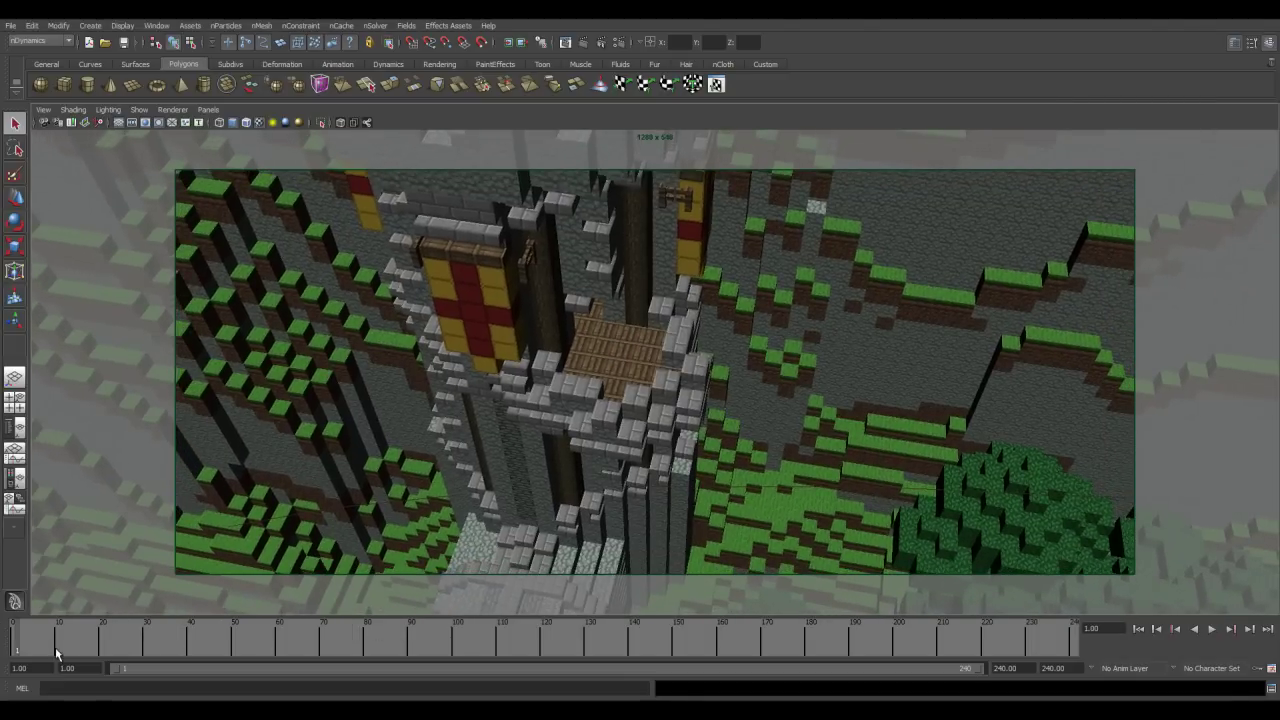
click(1211, 629)
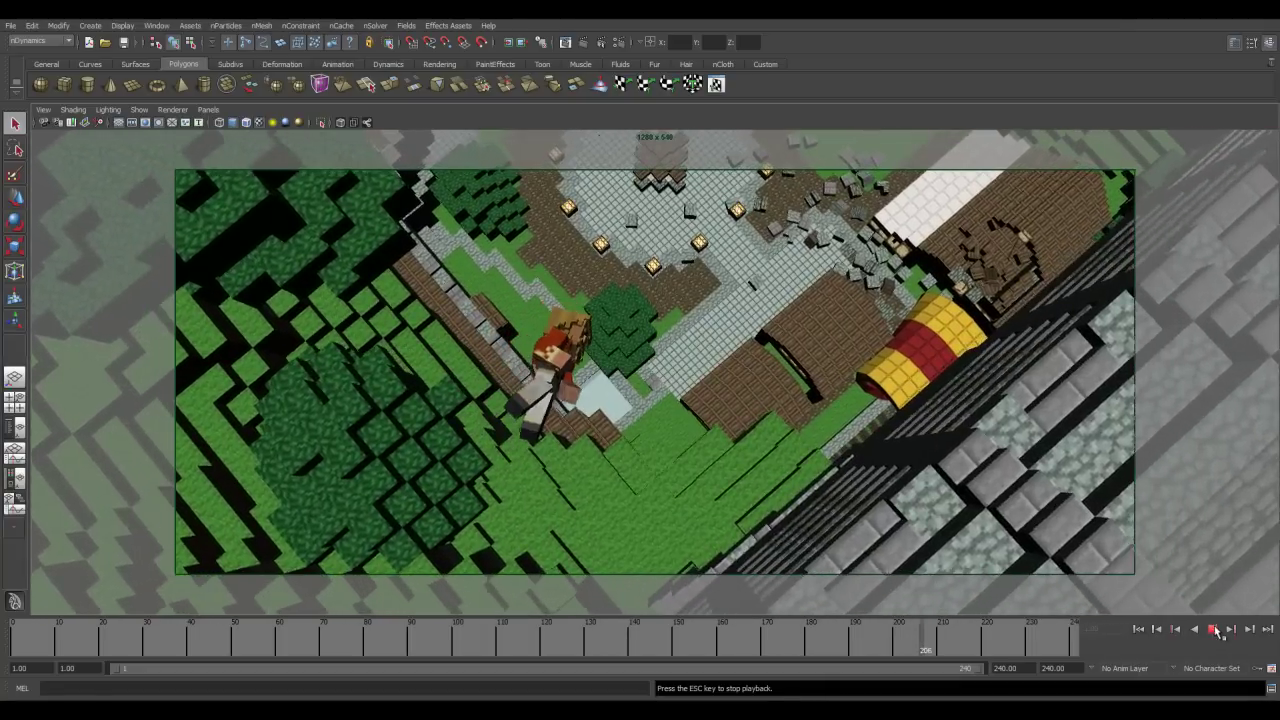
click(1213, 629)
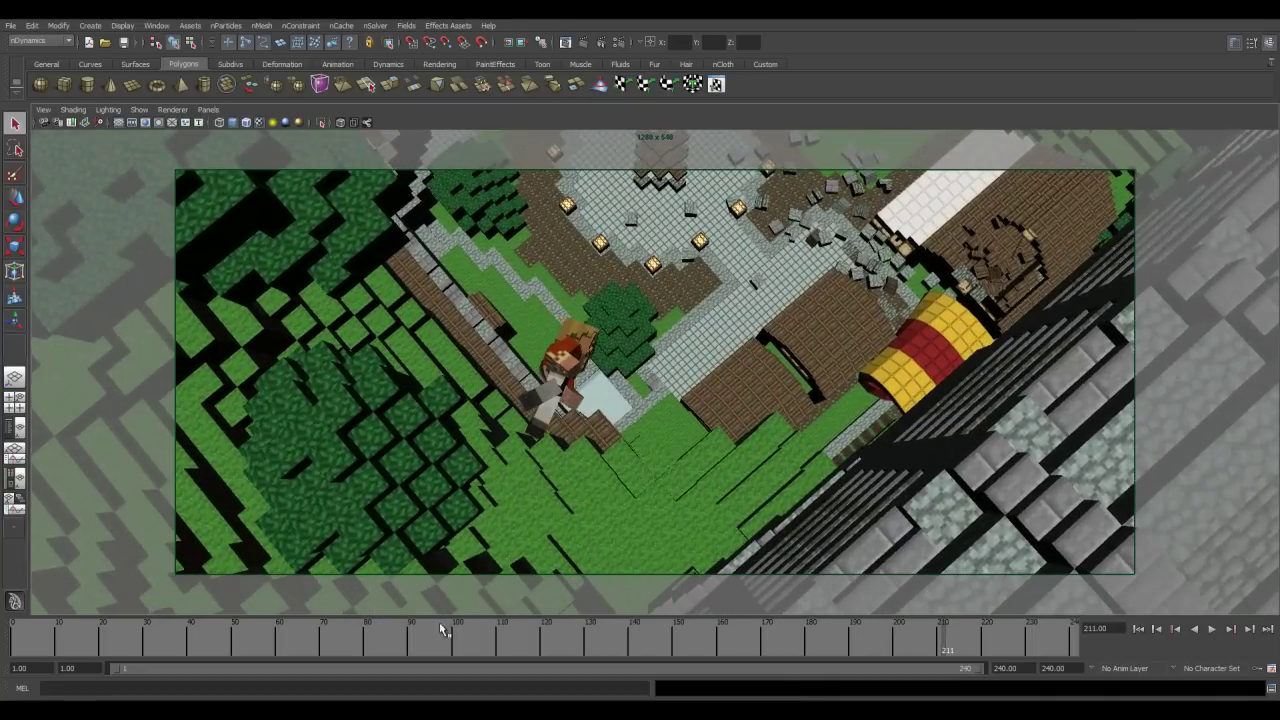
Replay the castle tower shot through its camera from about frame 10, then scrub back to frame 75
click(54, 640)
key(alt+v)
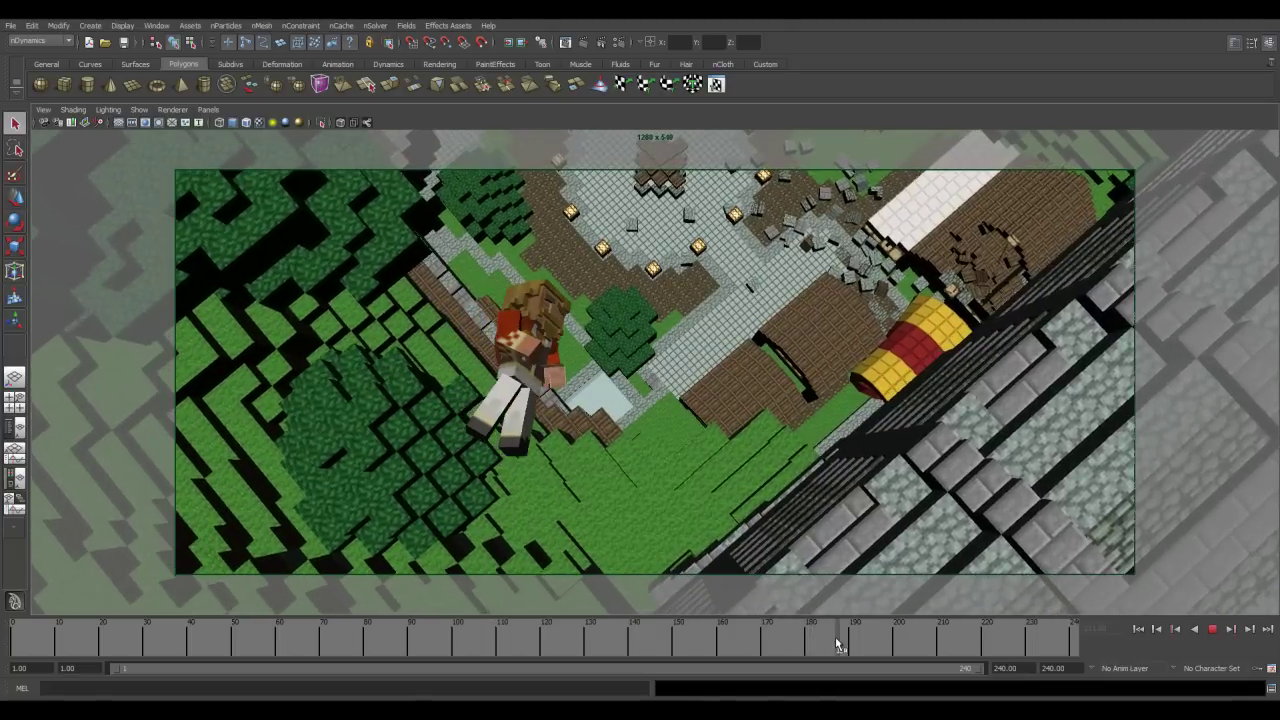
drag(857, 646, 345, 666)
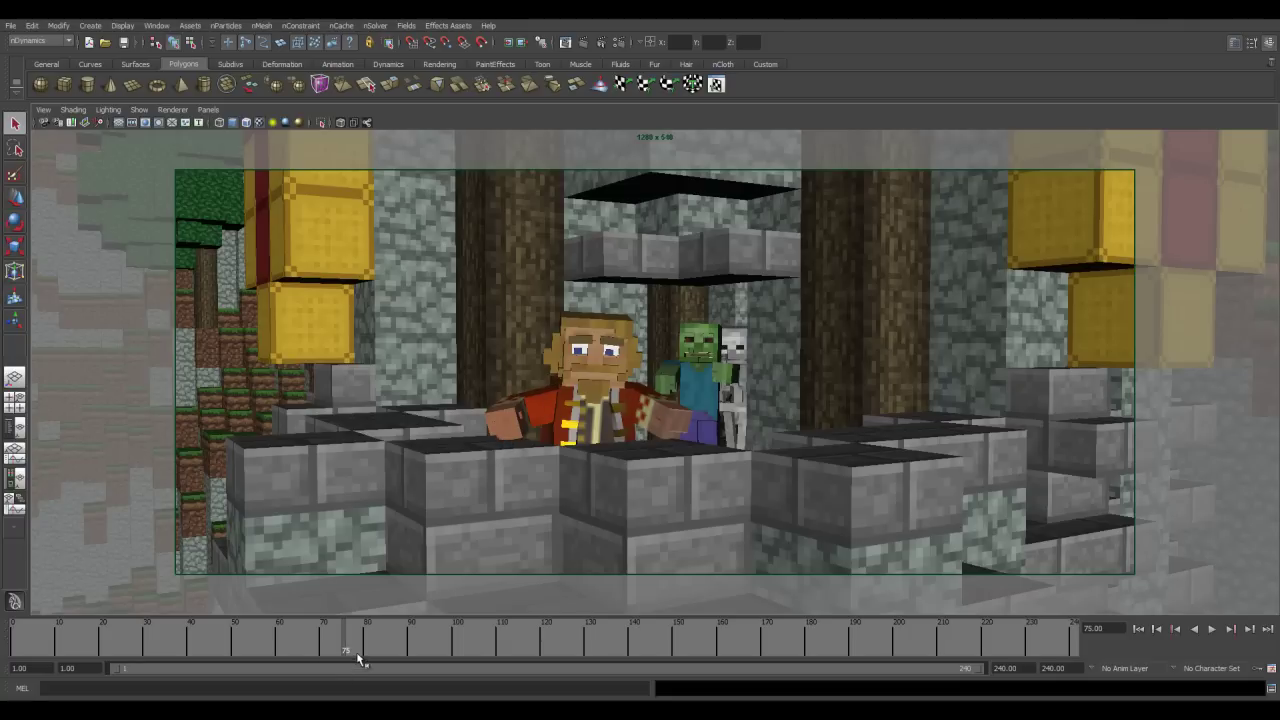
Play the tower shot from frame 1, pausing at frames 126 and 131, and stop at frame 235
mouse_move(349, 635)
mouse_down()
mouse_move(692, 637)
mouse_move(892, 657)
mouse_move(1074, 640)
mouse_move(786, 668)
mouse_move(564, 668)
mouse_move(15, 633)
mouse_up()
click(1212, 629)
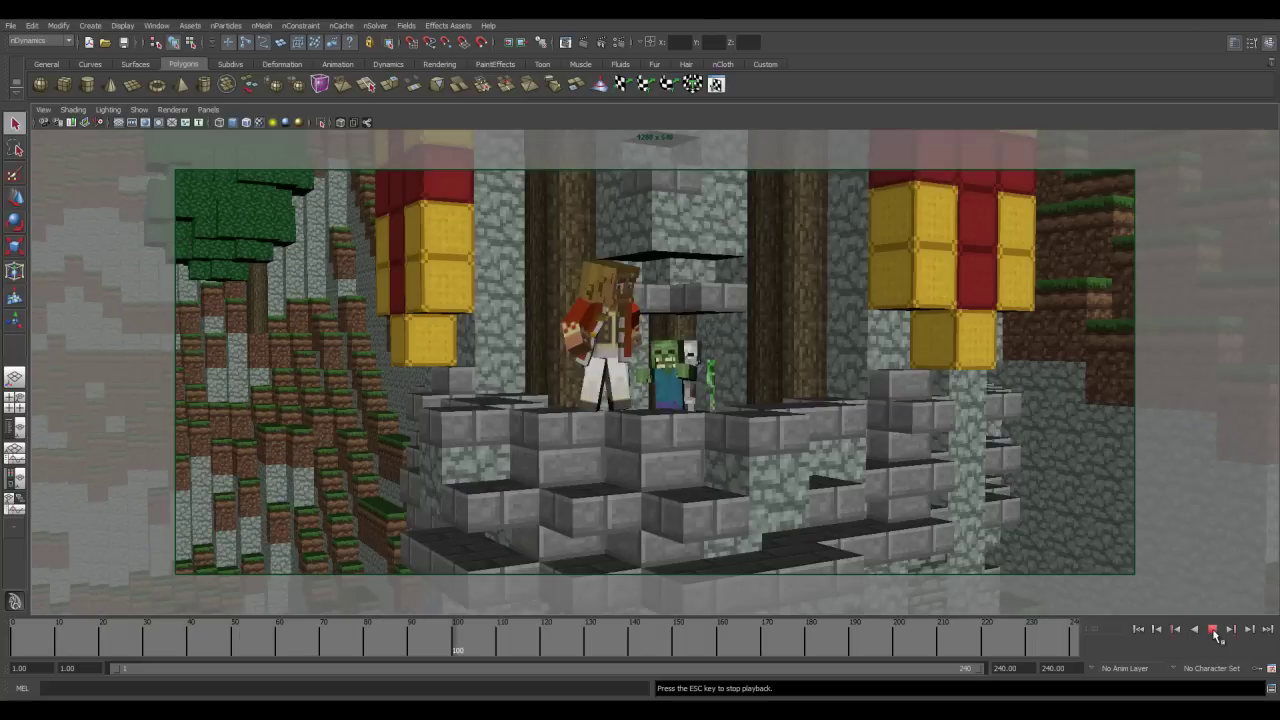
click(1213, 630)
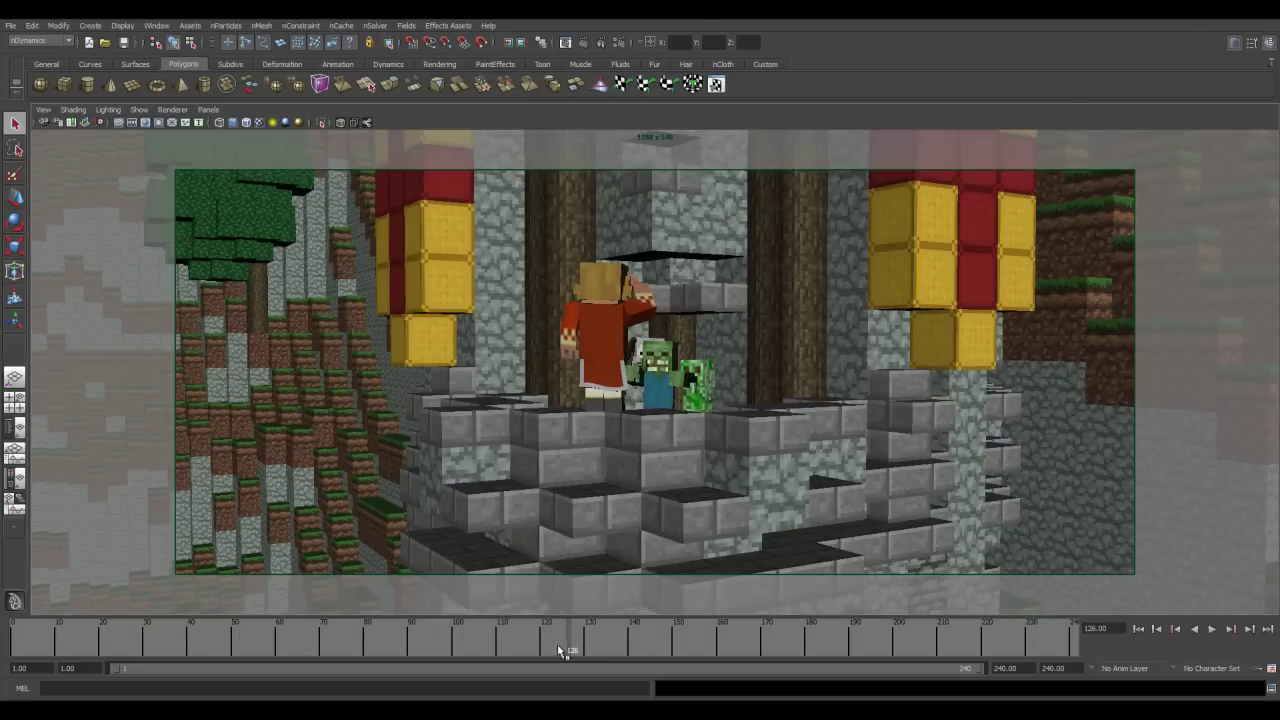
key(alt+v)
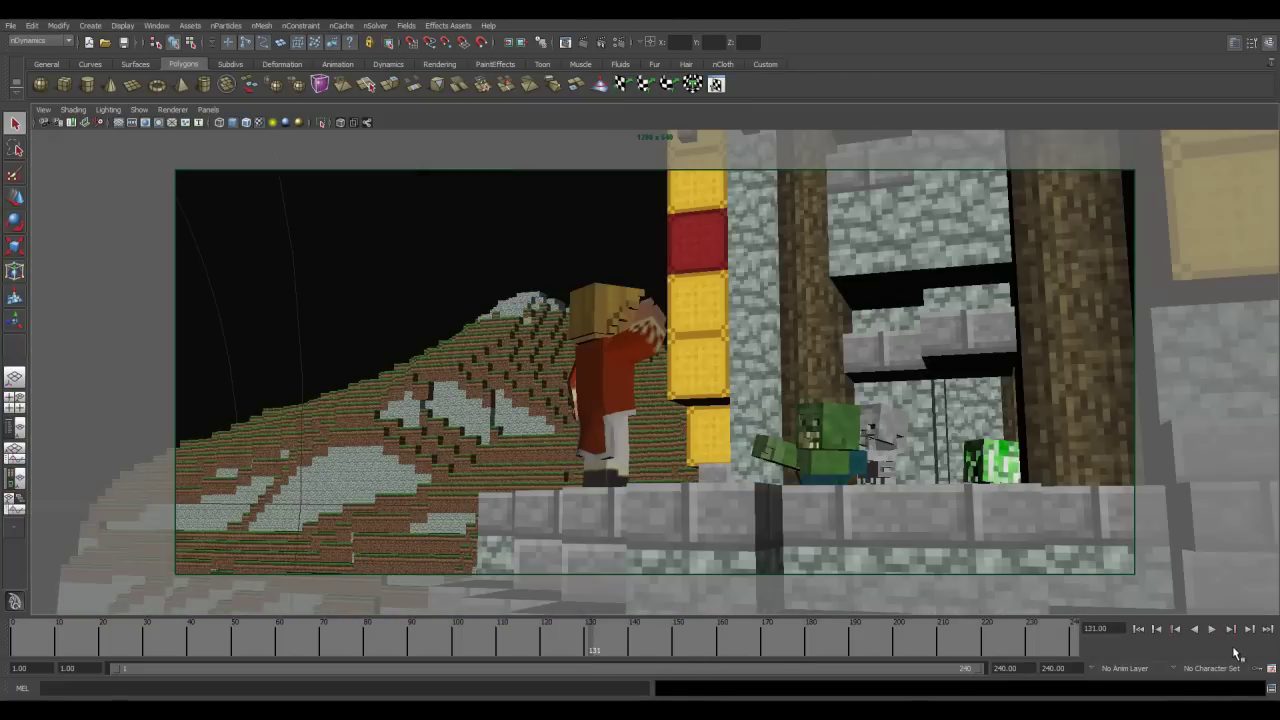
click(1213, 630)
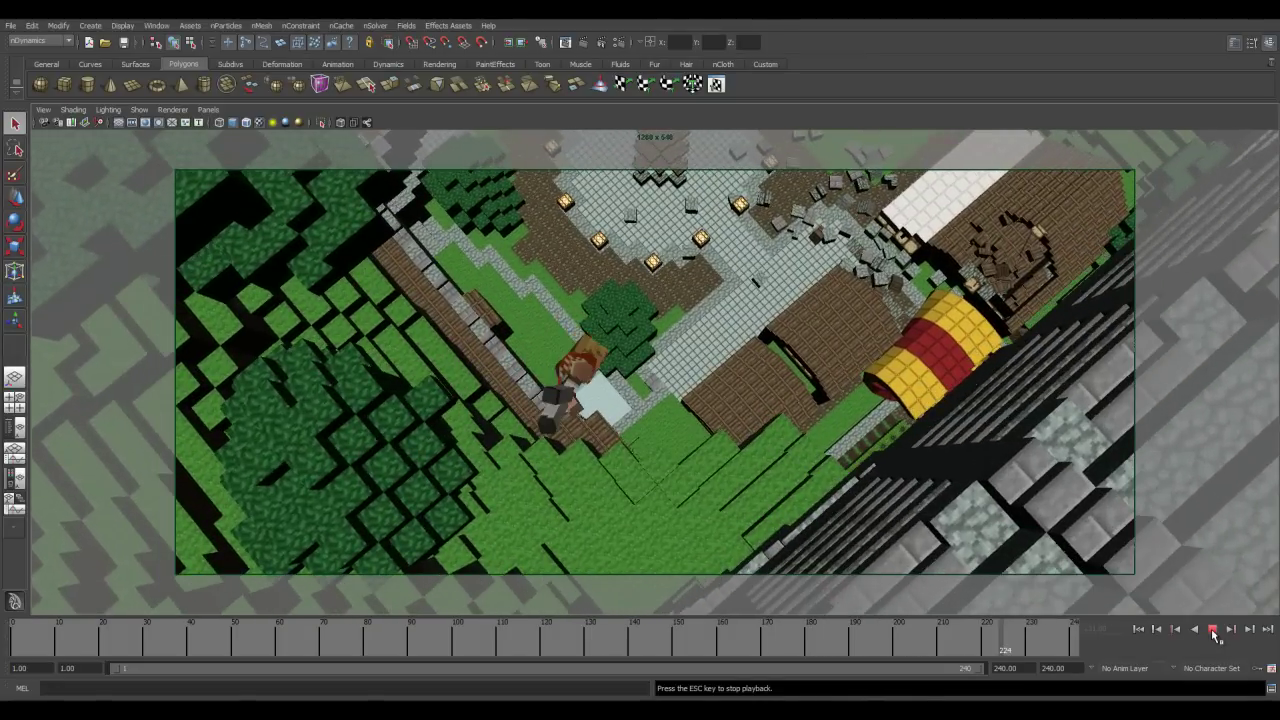
click(1213, 630)
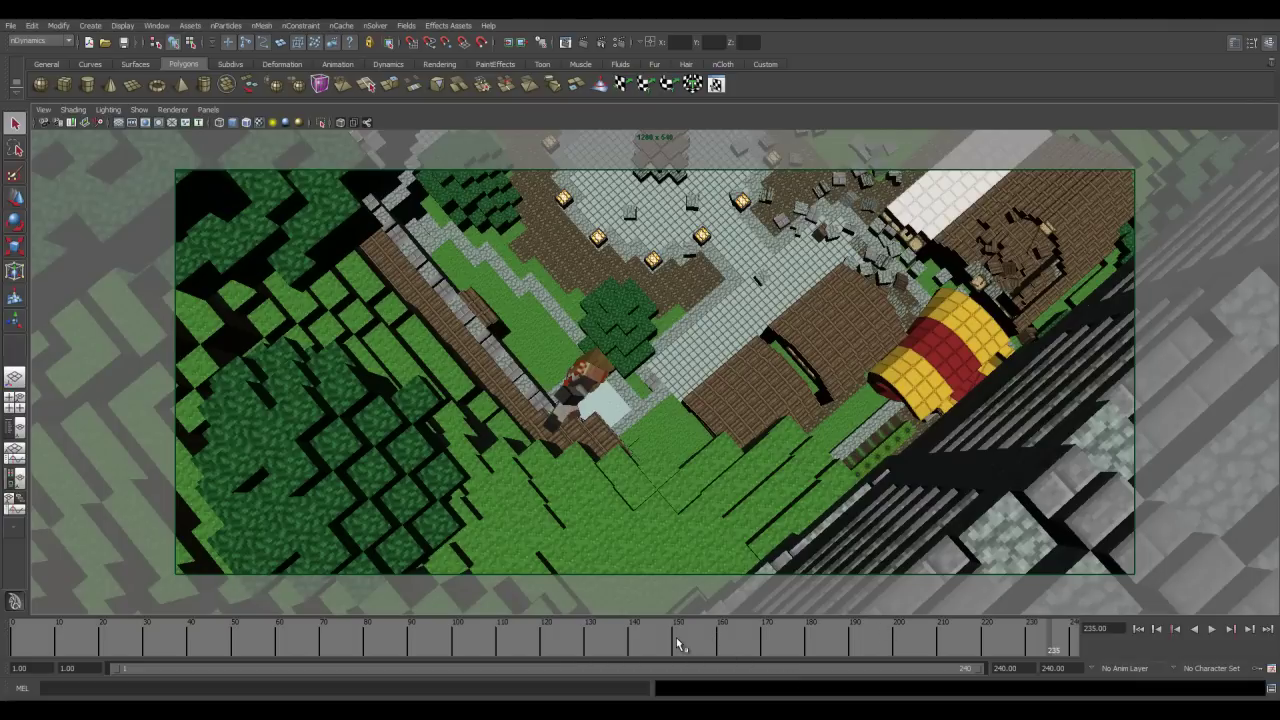
Scrub back through frames 153 and 96 to frame 1, then forward through the fall to frame 201
drag(1049, 638, 688, 637)
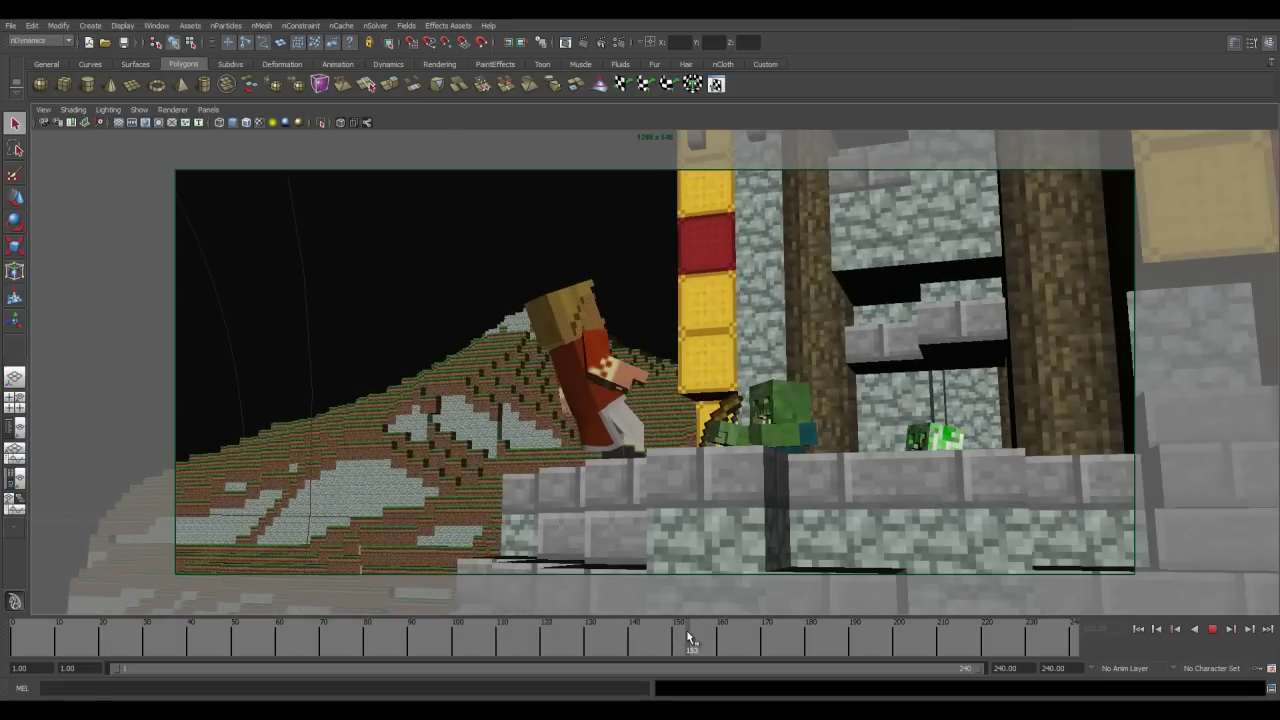
drag(686, 635, 438, 628)
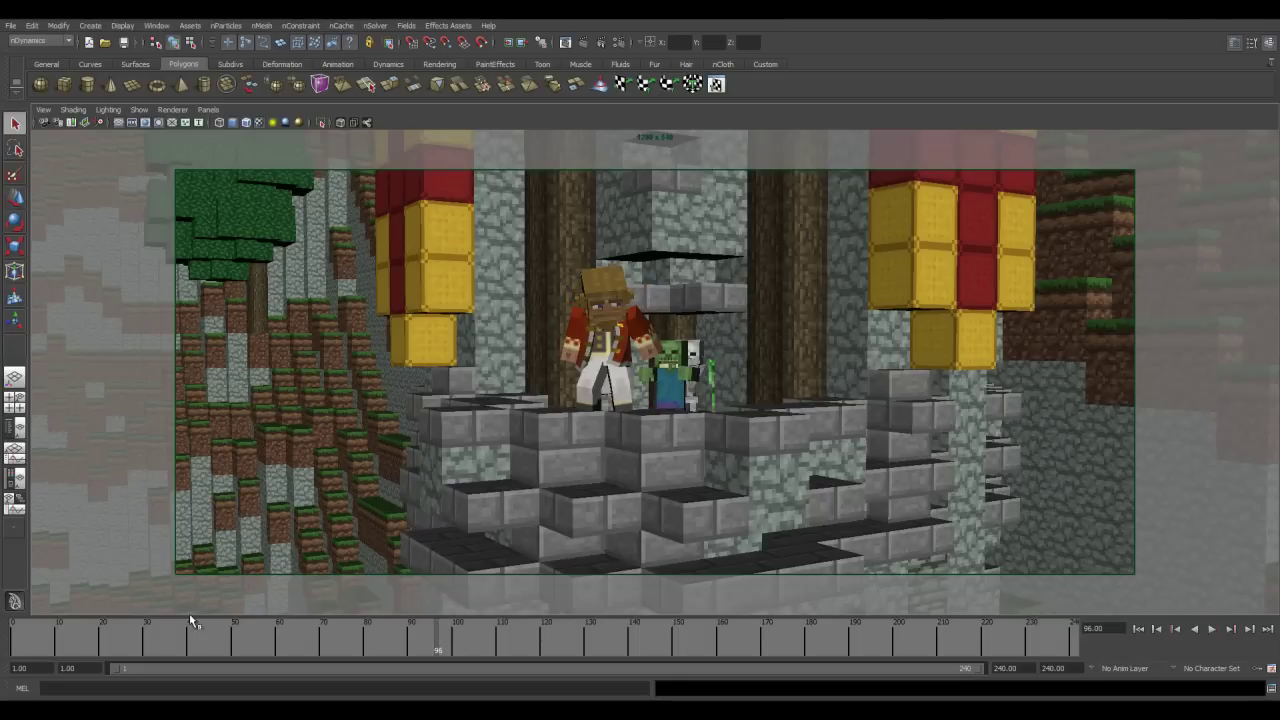
drag(35, 643, 8, 628)
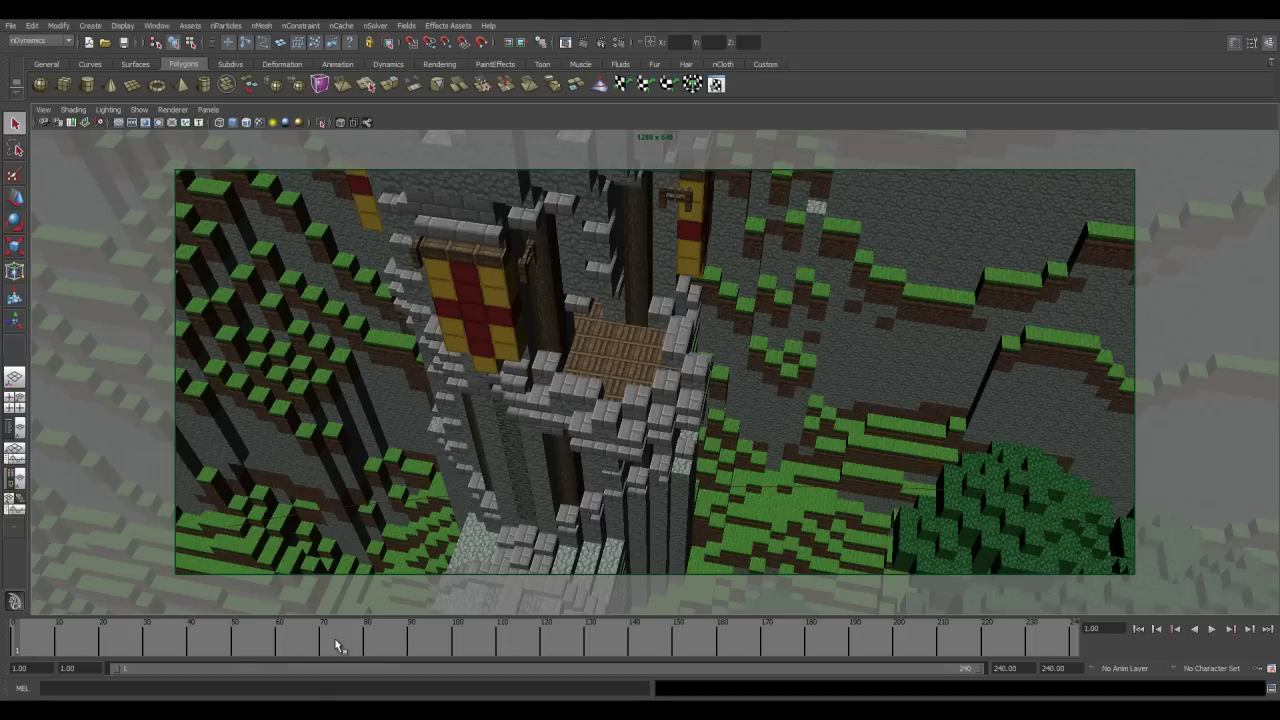
drag(264, 642, 402, 642)
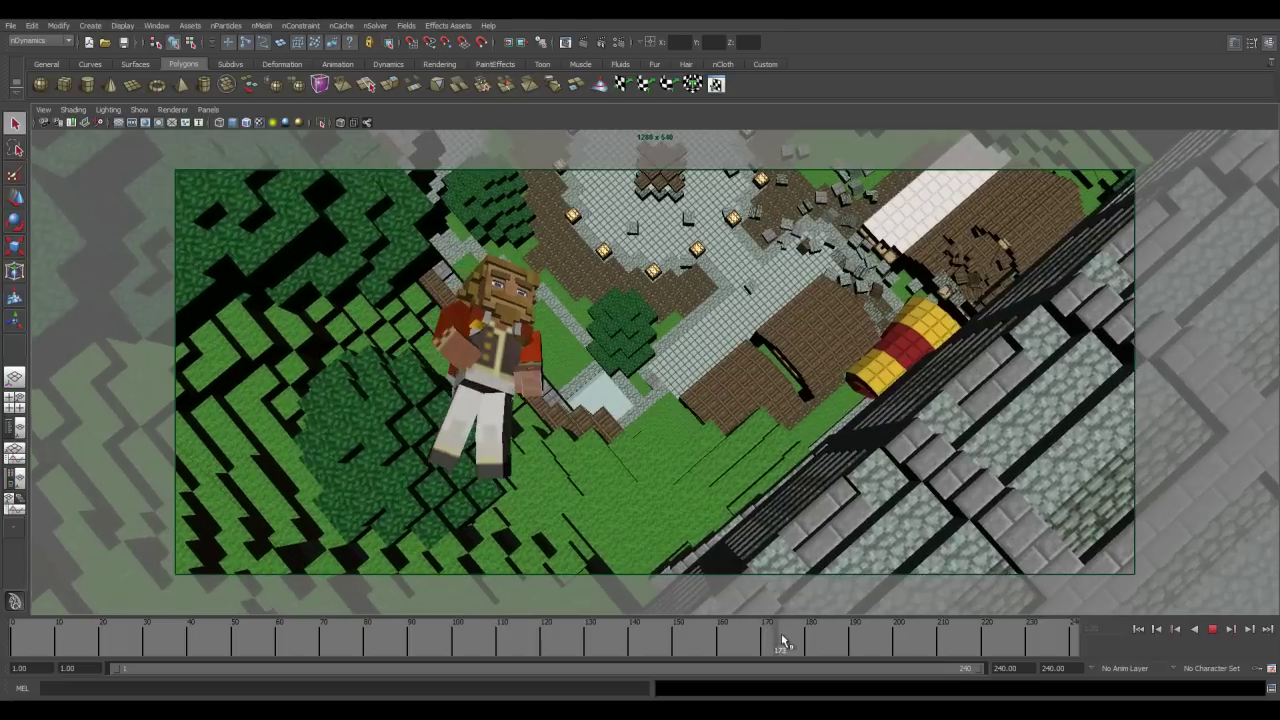
drag(783, 641, 899, 640)
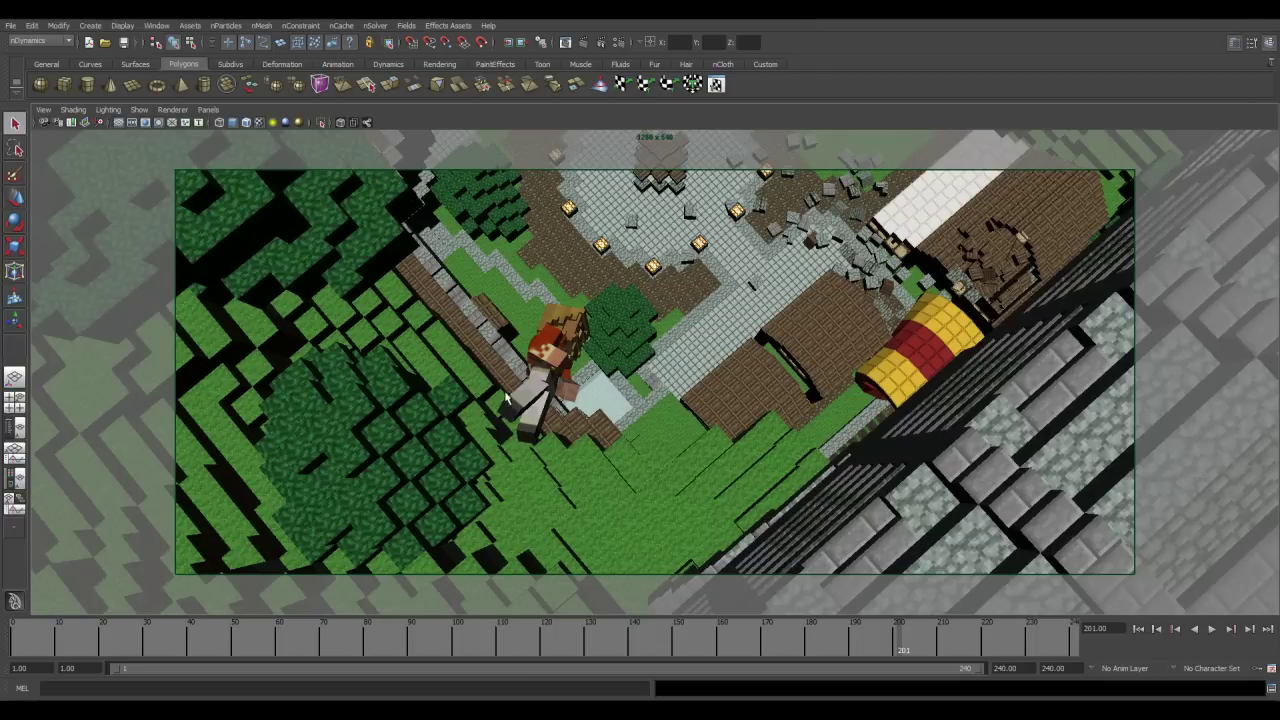
Switch to the persp camera and inspect the castle bridge walls and the surrounding forest at frame 201
click(207, 110)
mouse_move(245, 122)
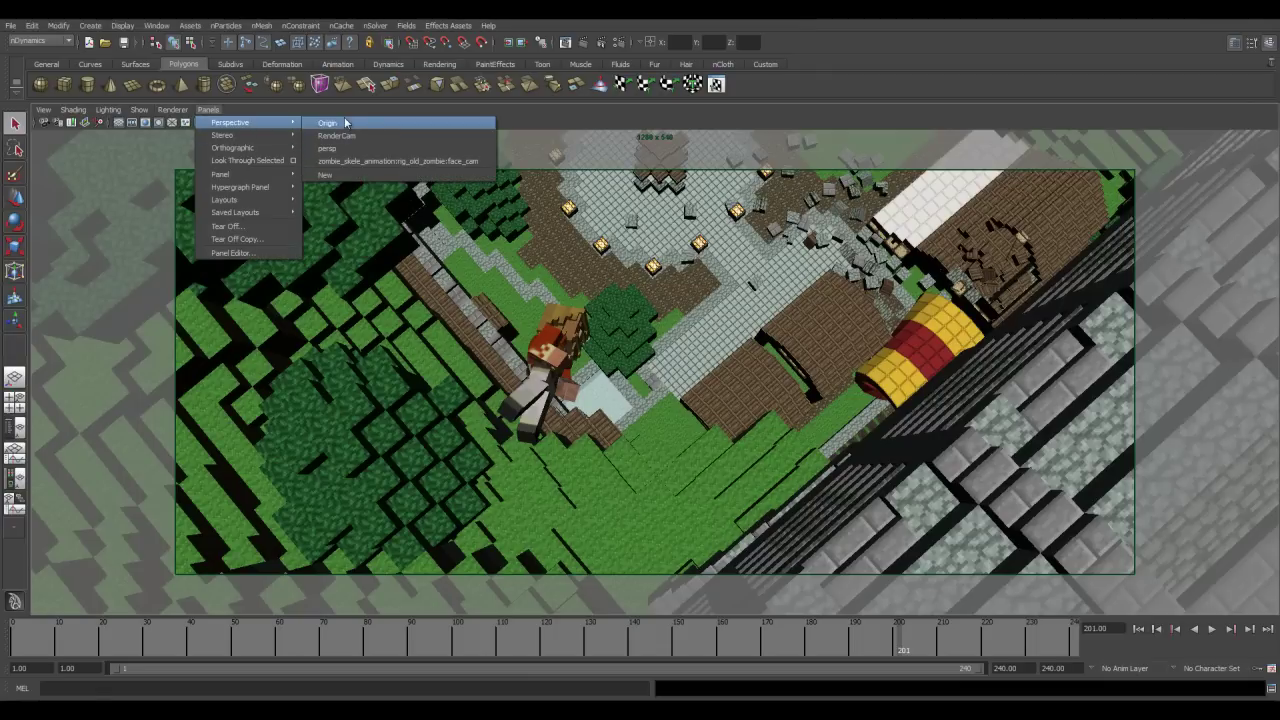
click(334, 148)
alt+drag(644, 473, 653, 190)
alt+right_drag(640, 400, 757, 454)
alt+drag(757, 454, 965, 388)
alt+right_drag(640, 440, 751, 474)
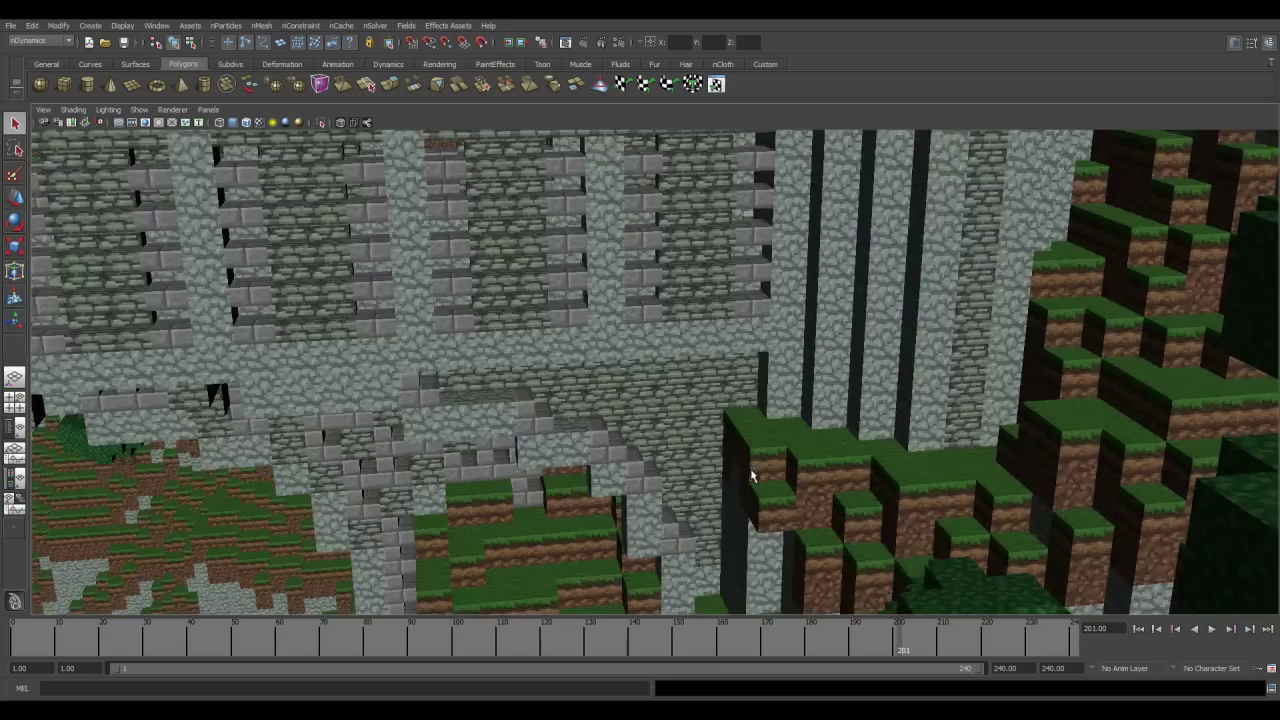
alt+middle_drag(751, 474, 720, 437)
alt+drag(720, 437, 745, 485)
alt+right_drag(747, 524, 766, 414)
alt+middle_drag(766, 414, 760, 360)
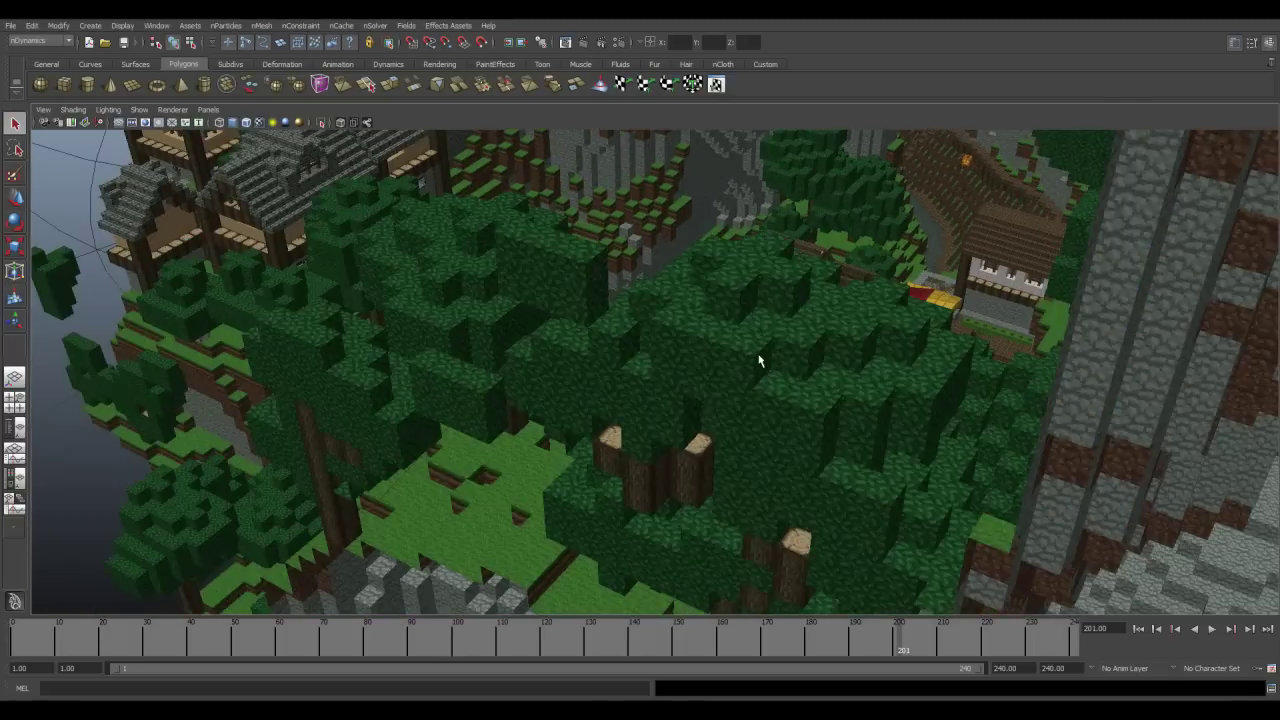
Move in past the trees to the wooden platform in the village and inspect its posts, beams and front stairs
alt+right_drag(760, 360, 777, 374)
alt+middle_drag(777, 374, 785, 407)
alt+right_drag(785, 407, 818, 480)
alt+drag(822, 484, 293, 380)
alt+middle_drag(293, 380, 148, 386)
alt+drag(597, 423, 582, 403)
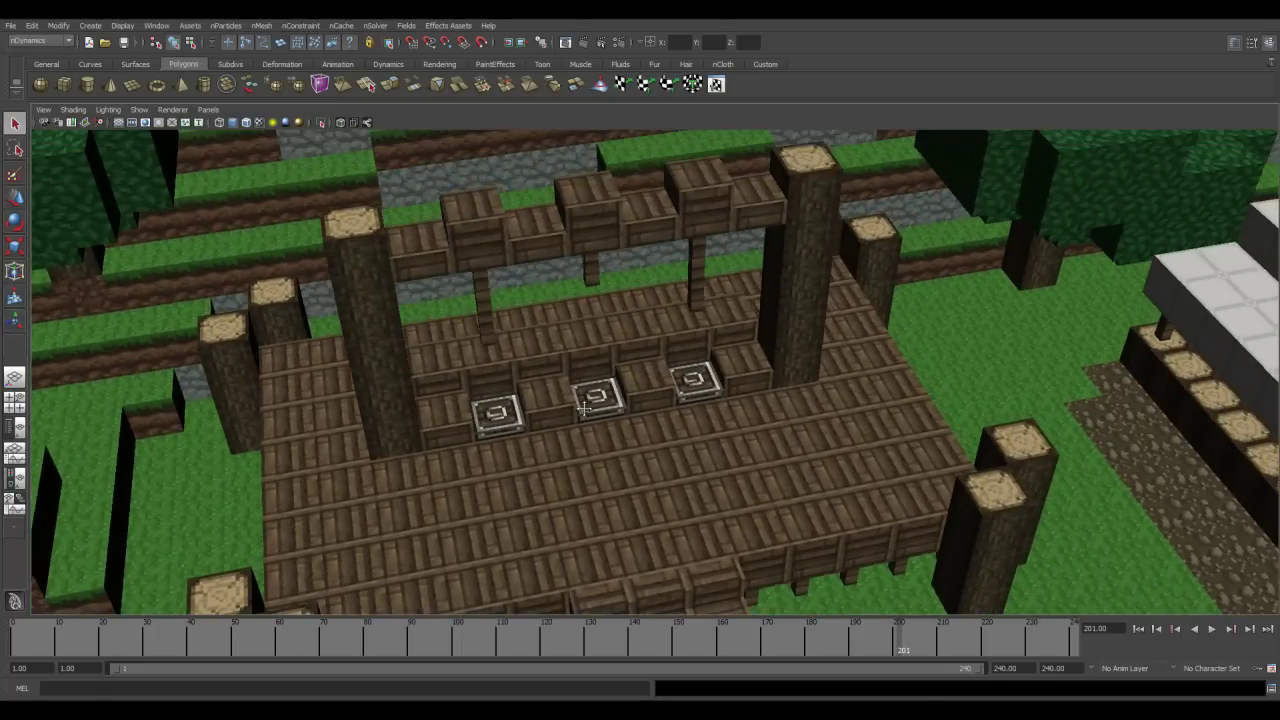
alt+middle_drag(582, 403, 628, 180)
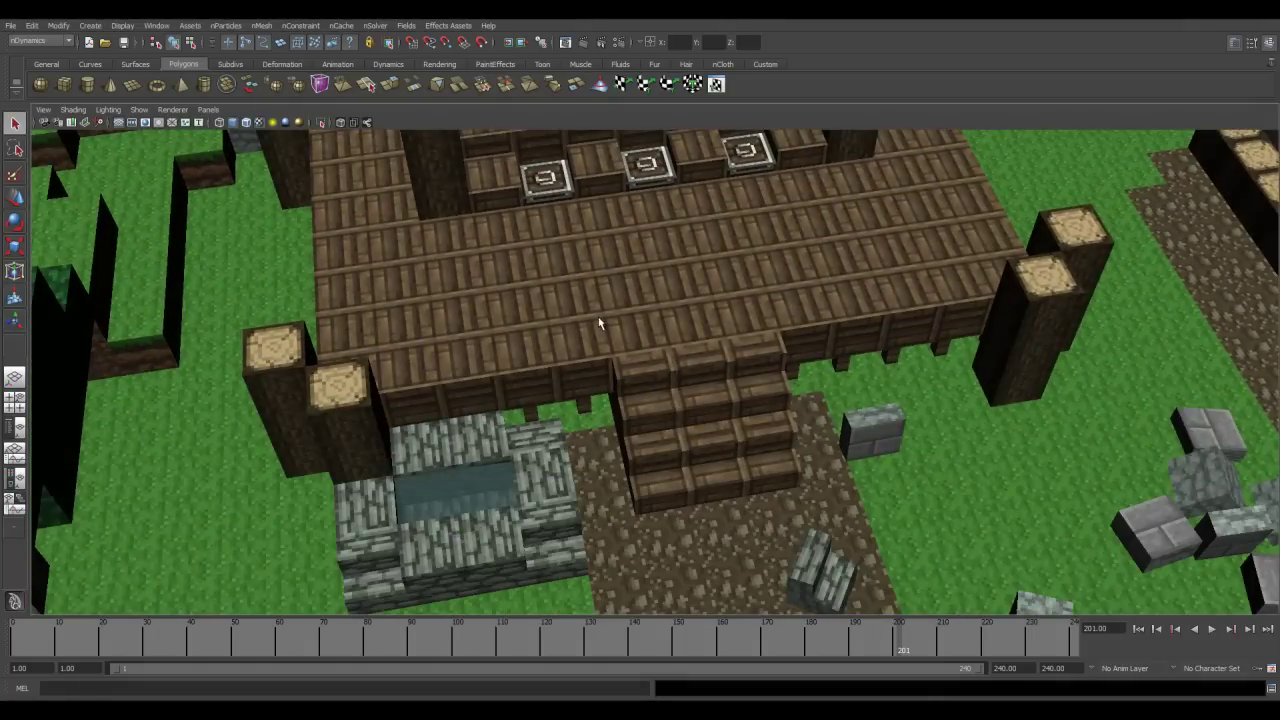
Examine the wooden platform's three metal-framed blocks from an angle and from straight in front
scroll(600, 330, down, 10)
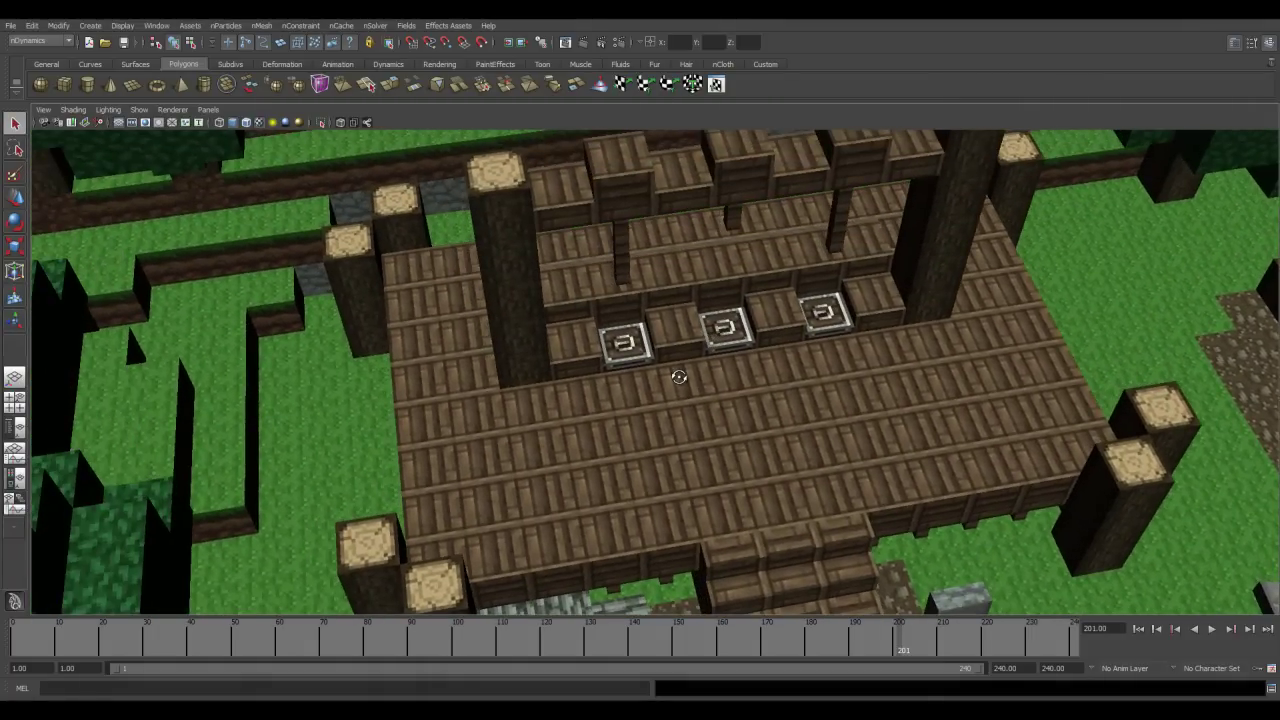
mouse_move(679, 377)
alt+mouse_down()
mouse_move(694, 368)
mouse_move(681, 373)
alt+mouse_up()
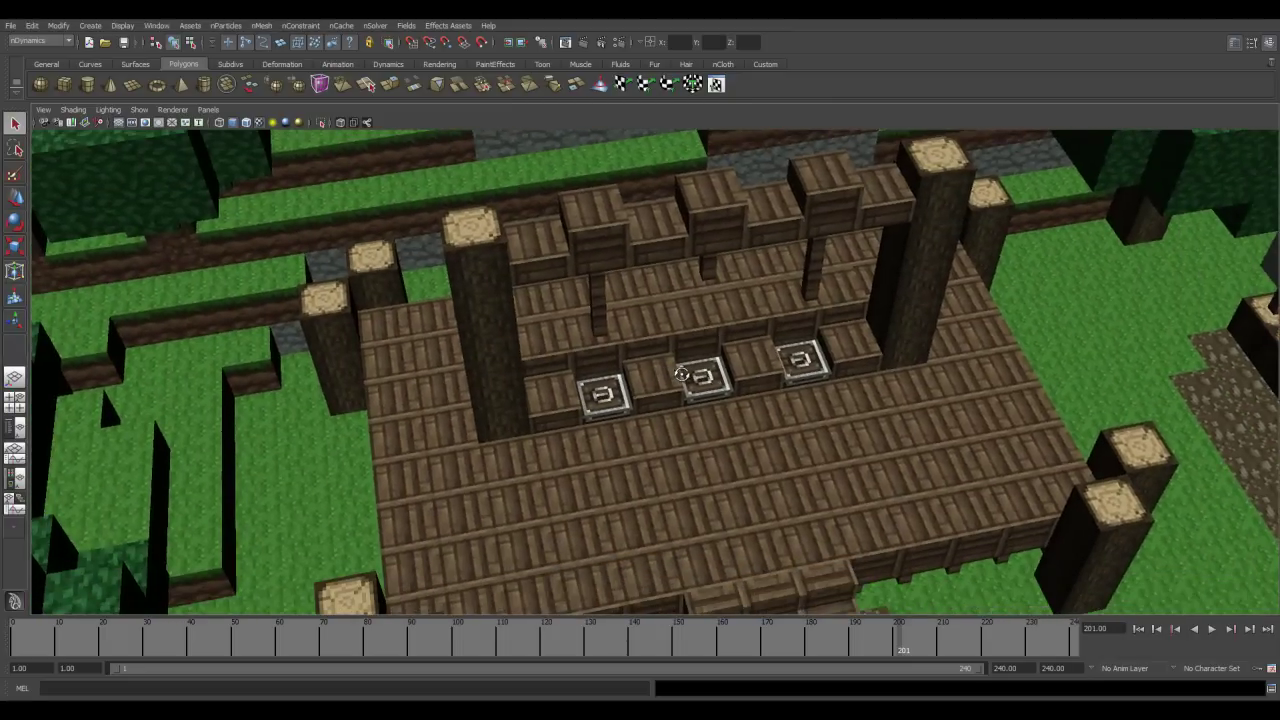
alt+drag(751, 398, 587, 428)
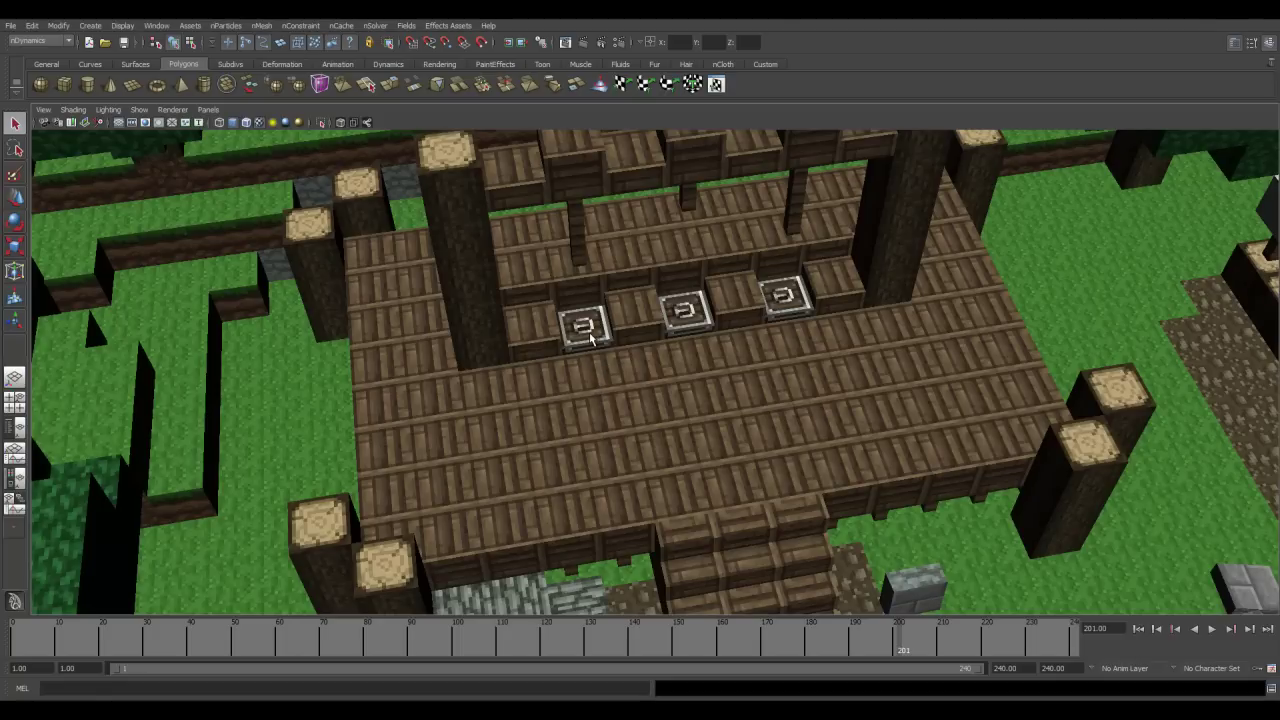
alt+drag(709, 344, 481, 407)
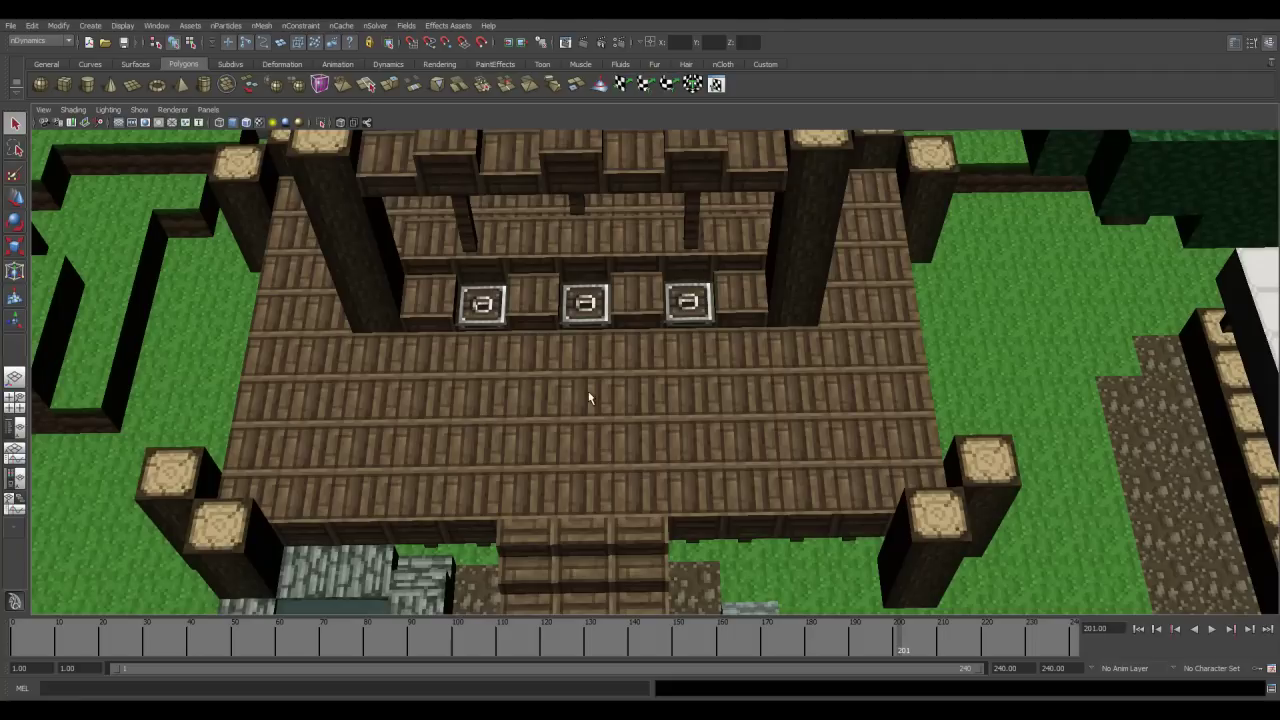
alt+middle_drag(593, 442, 643, 434)
scroll(643, 434, down, 2)
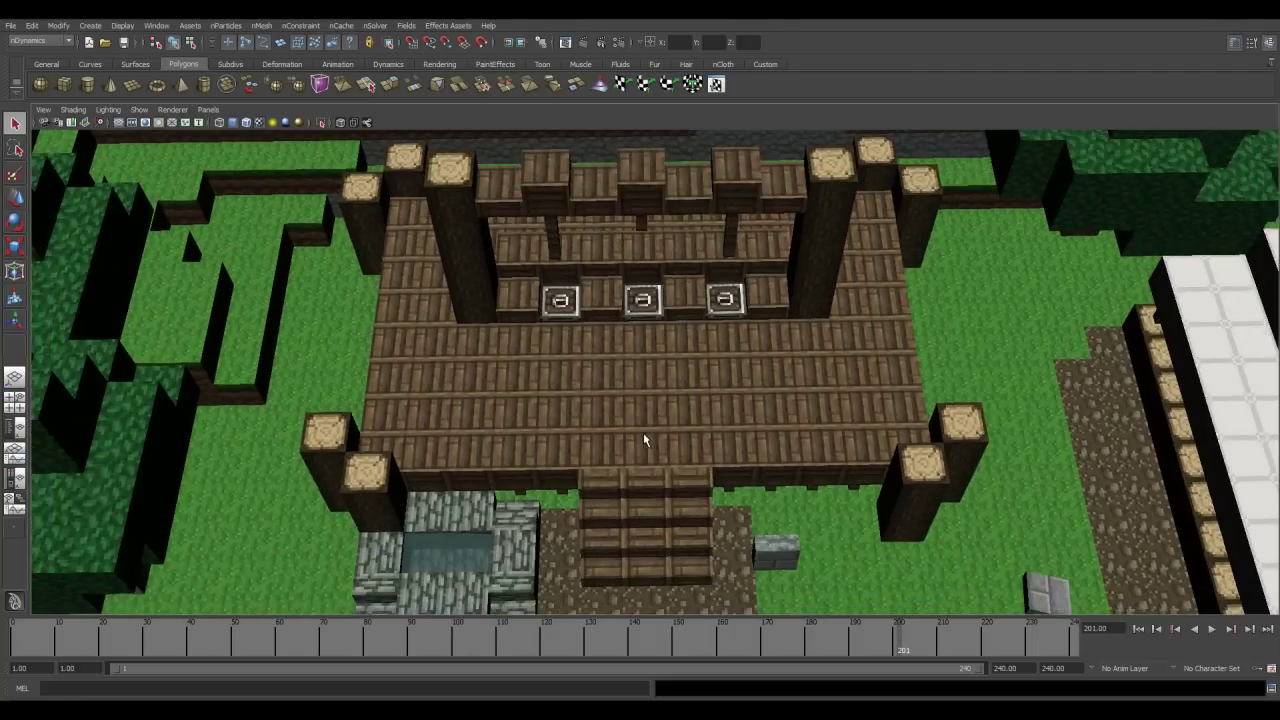
Survey the village square, damaged house and castle bridge from a wide overhead view
scroll(645, 435, down, 10)
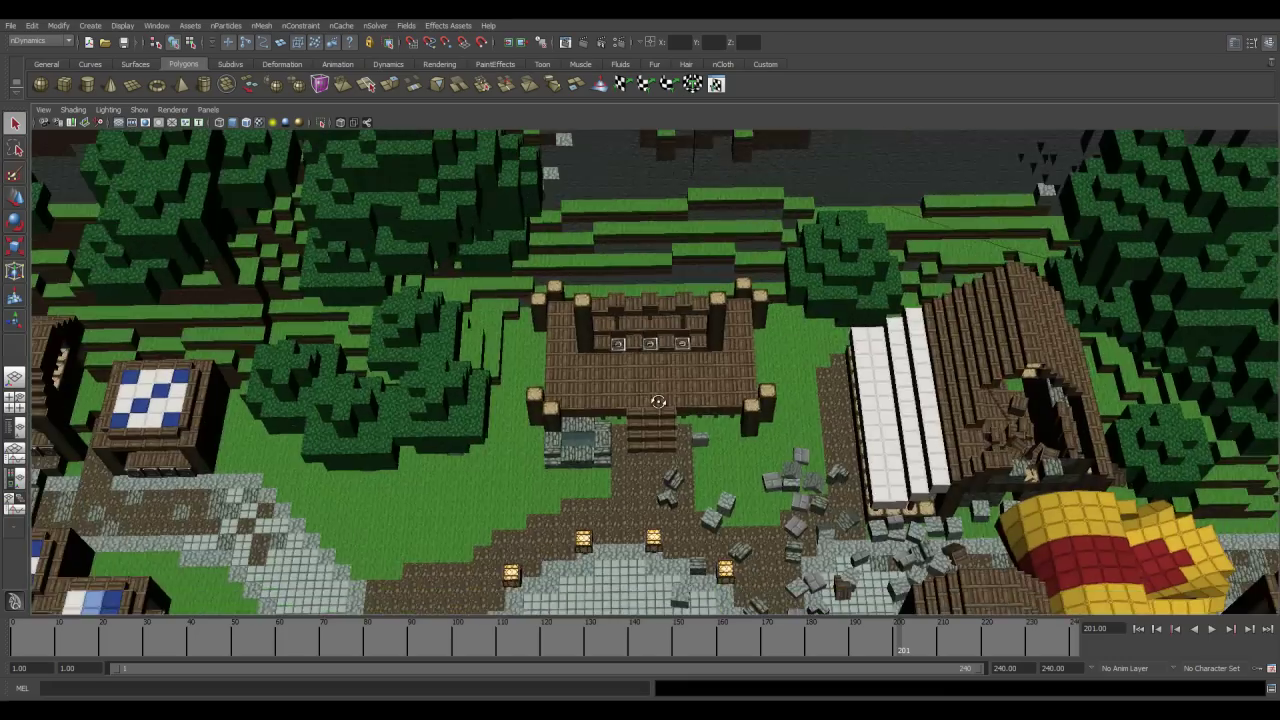
alt+drag(658, 401, 592, 428)
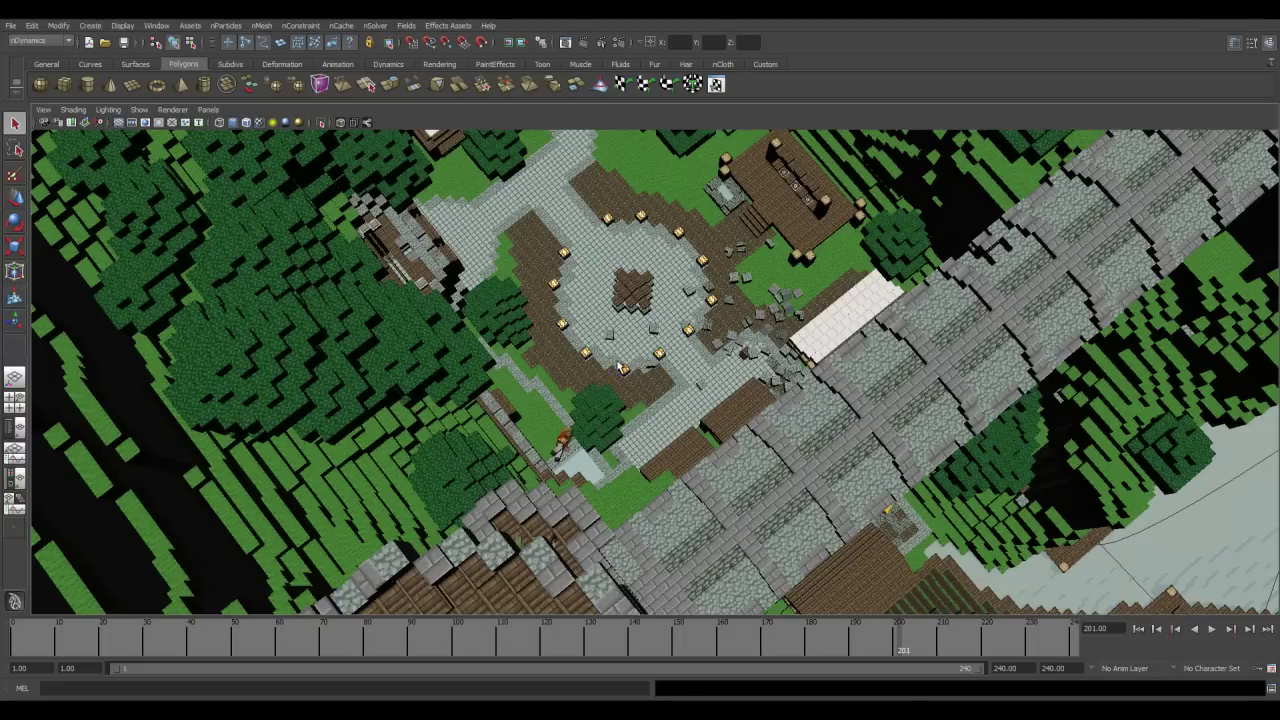
alt+drag(641, 449, 261, 638)
Play the animation from frame 1 in the free view, watching the castle tower and the hillside beside it
click(17, 641)
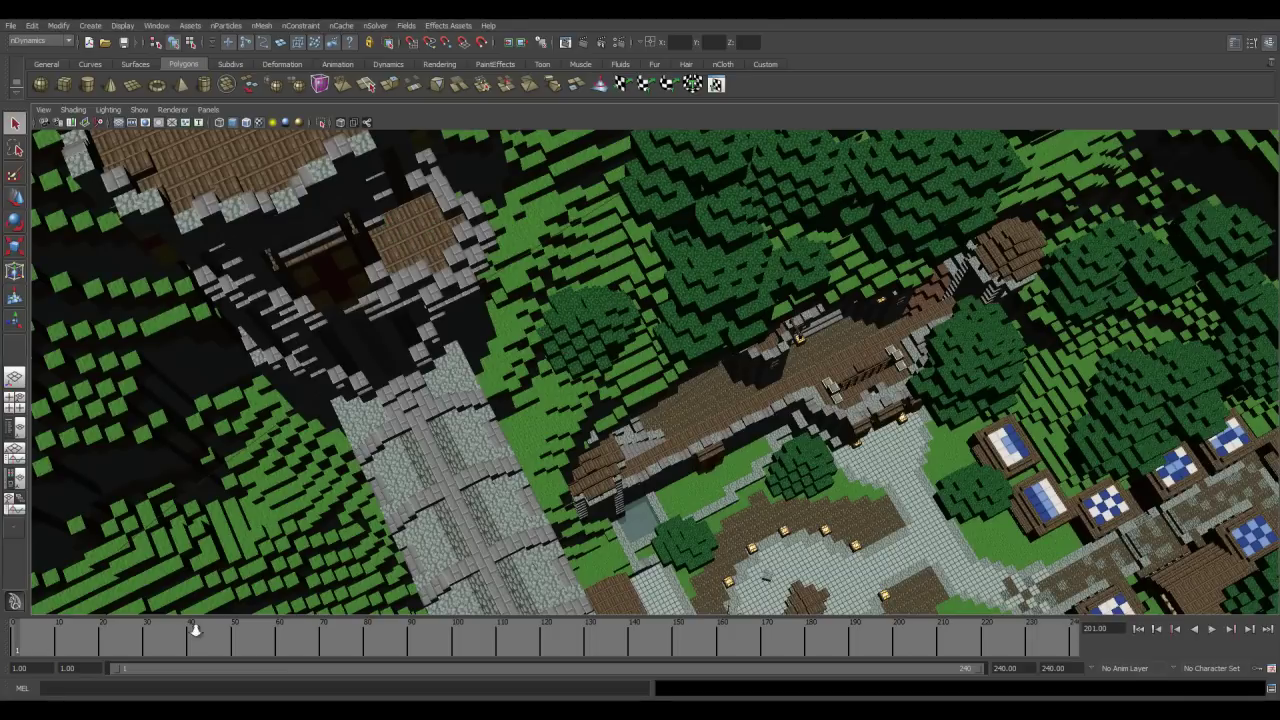
click(1210, 629)
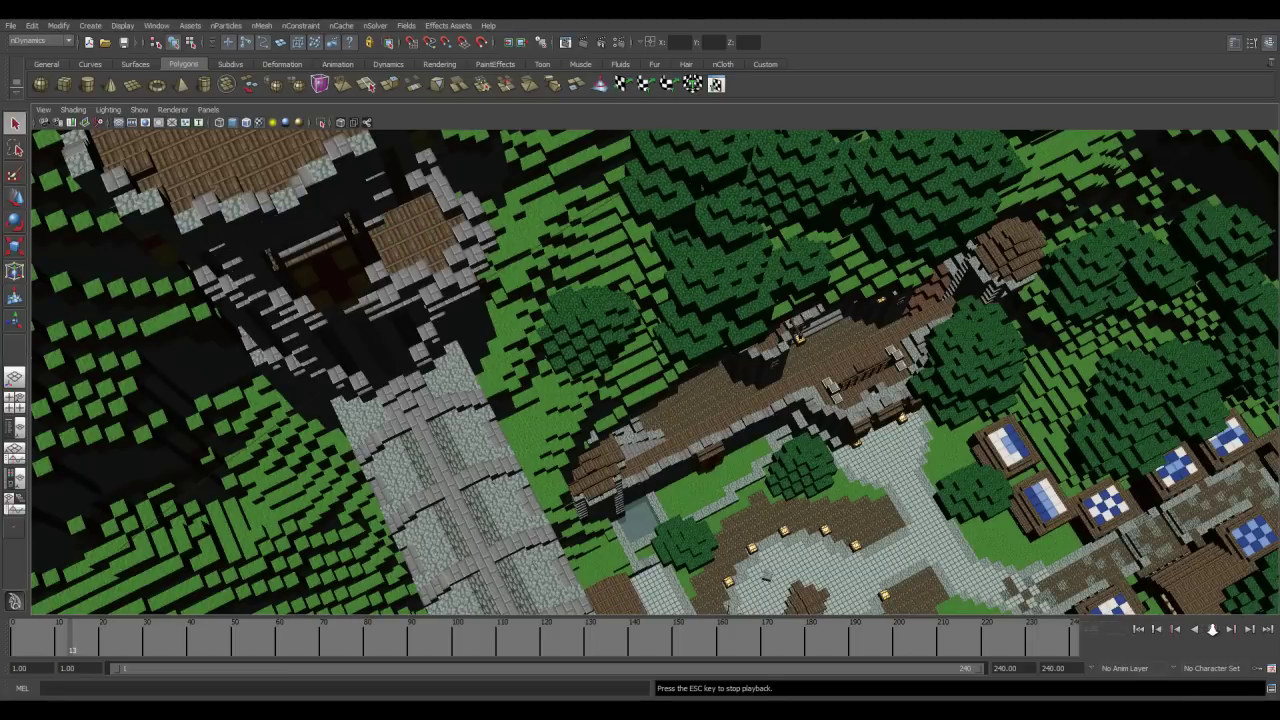
alt+drag(696, 310, 615, 411)
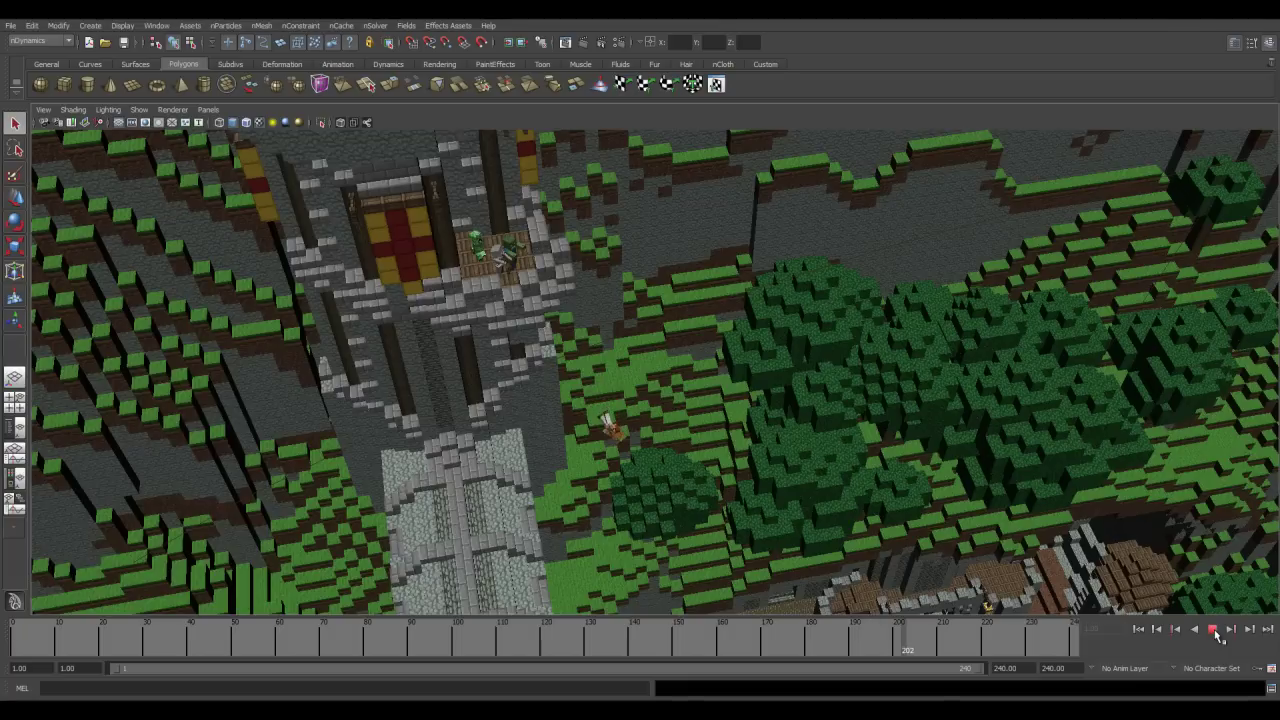
Return to frame 1, frame the tower balcony up close, and play the characters' confrontation there
drag(33, 652, 10, 654)
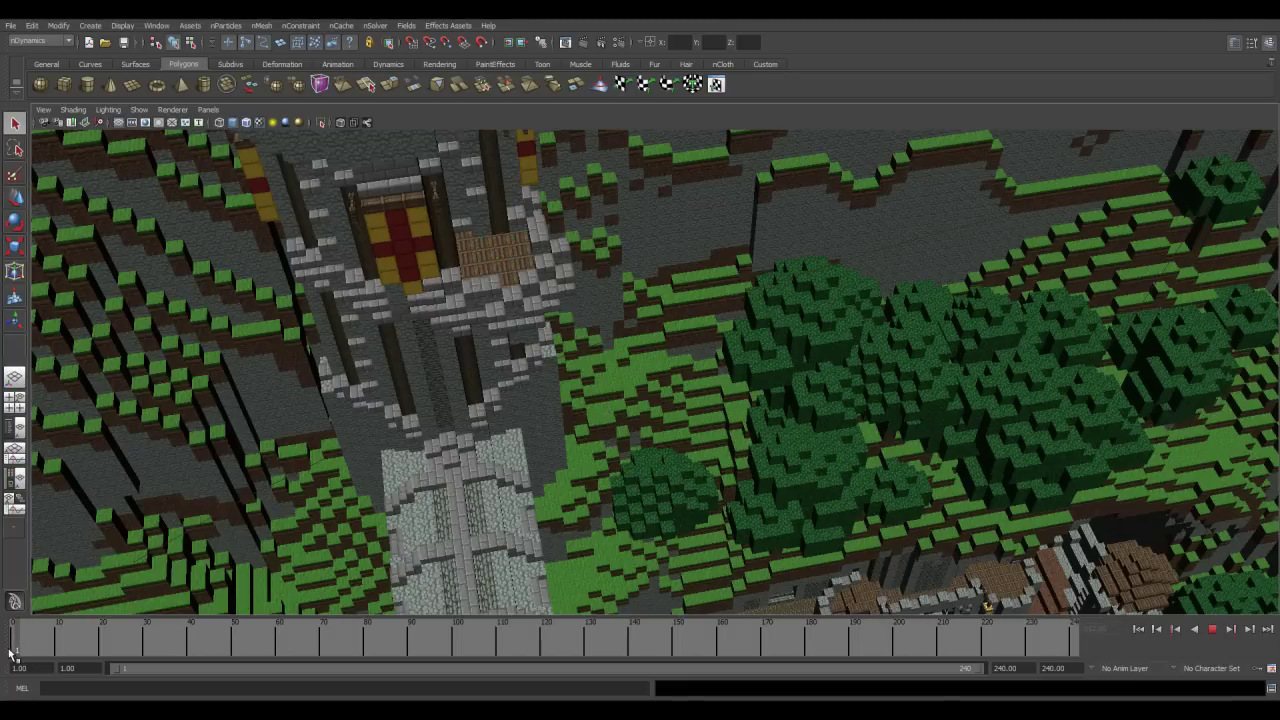
scroll(598, 338, up, 6)
alt+drag(557, 288, 623, 434)
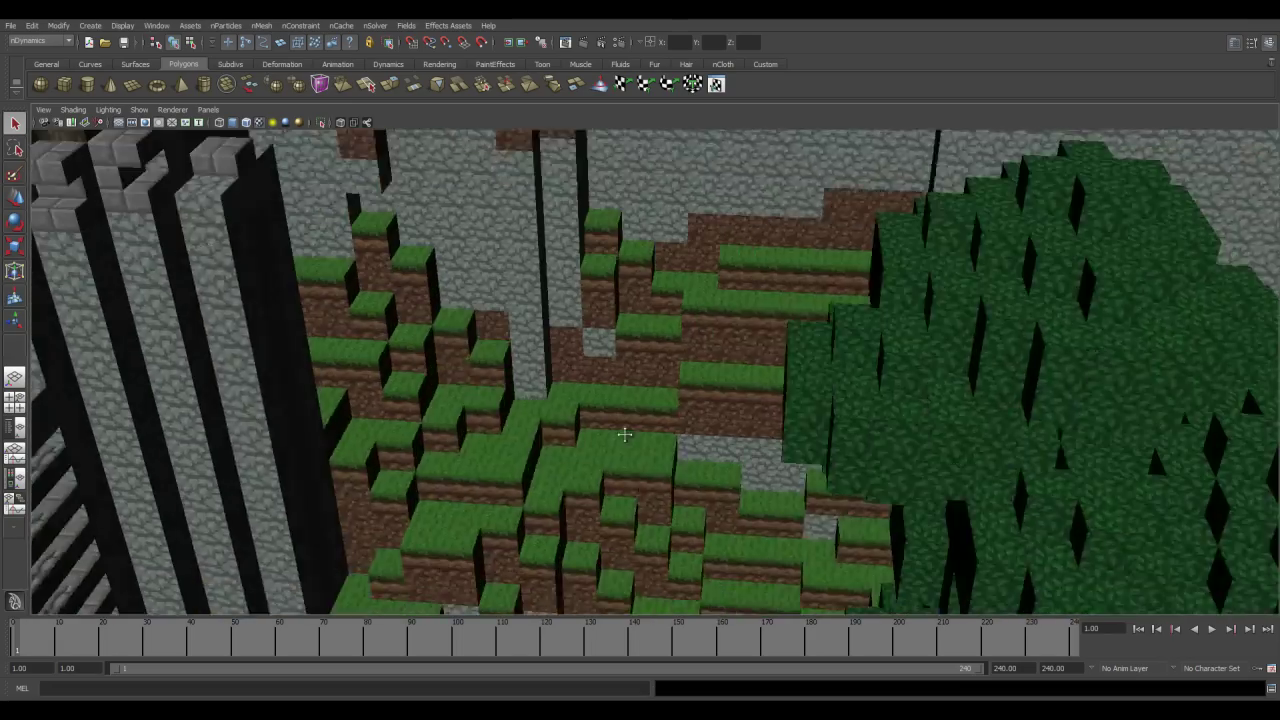
alt+middle_drag(623, 434, 625, 435)
alt+drag(443, 400, 596, 496)
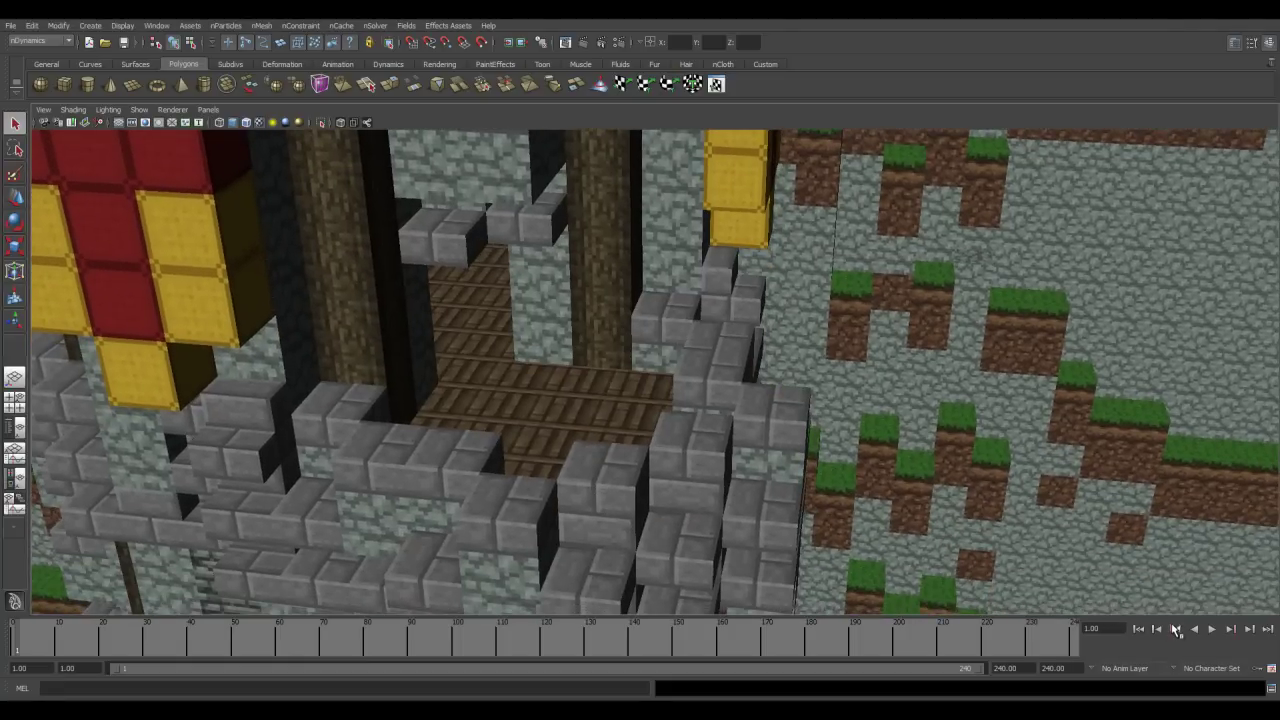
click(1213, 629)
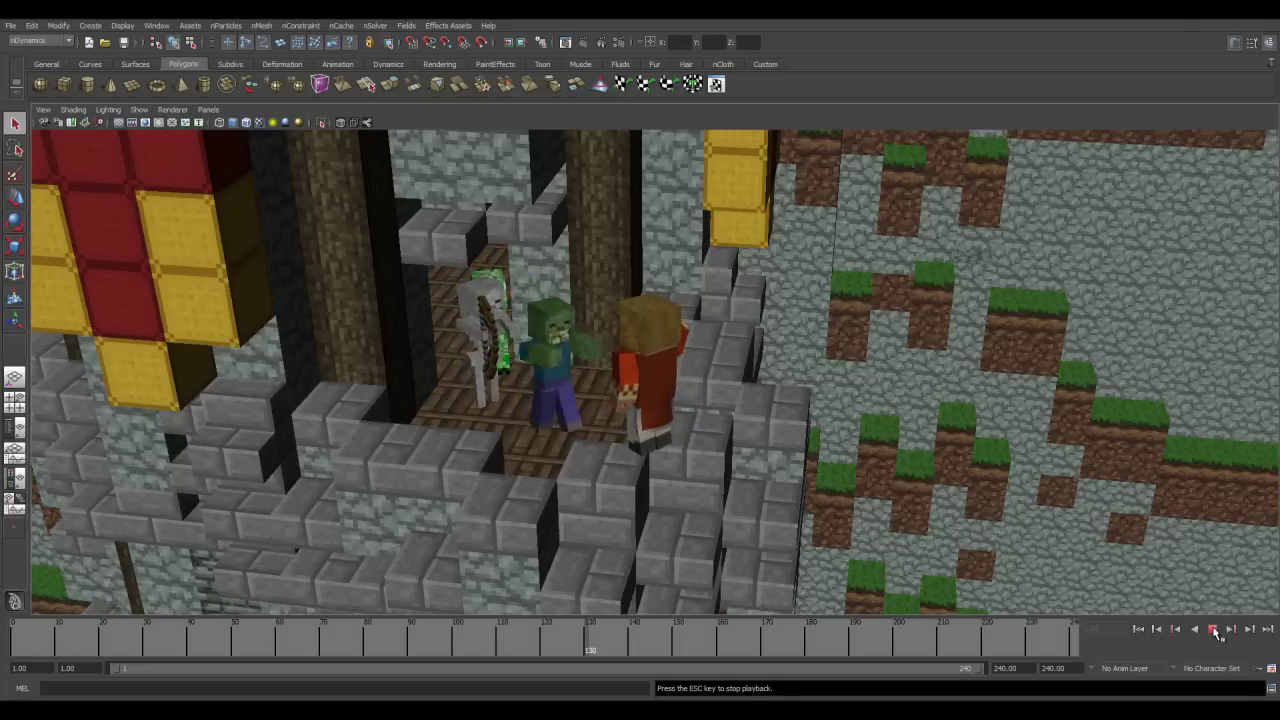
click(1213, 630)
View the tower from below and play the character's fall, then scrub back to frame 114 and replay it
mouse_move(734, 449)
alt+mouse_down()
mouse_move(745, 481)
mouse_move(673, 505)
mouse_move(608, 296)
mouse_move(621, 433)
mouse_move(583, 531)
mouse_move(510, 438)
mouse_move(556, 444)
mouse_move(545, 274)
mouse_move(570, 475)
mouse_move(829, 613)
mouse_move(717, 651)
mouse_move(340, 643)
alt+mouse_up()
click(1212, 630)
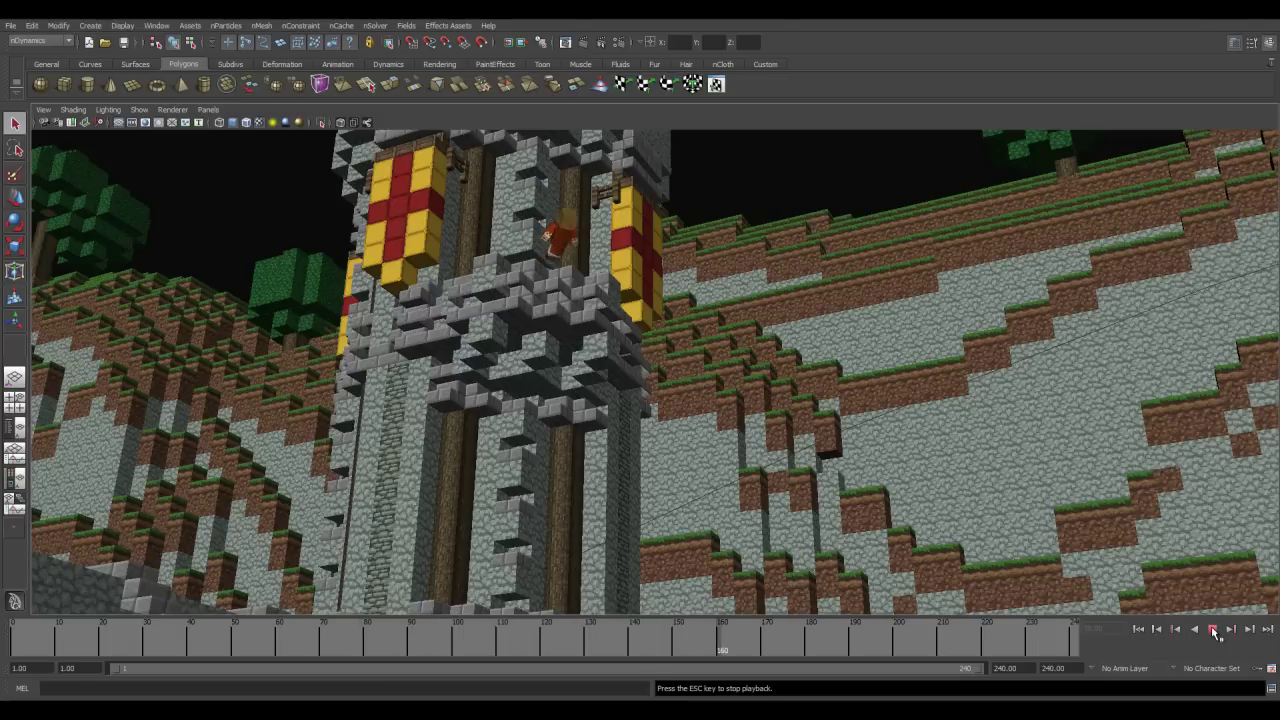
click(1213, 630)
alt+middle_drag(630, 457, 632, 424)
drag(908, 637, 612, 648)
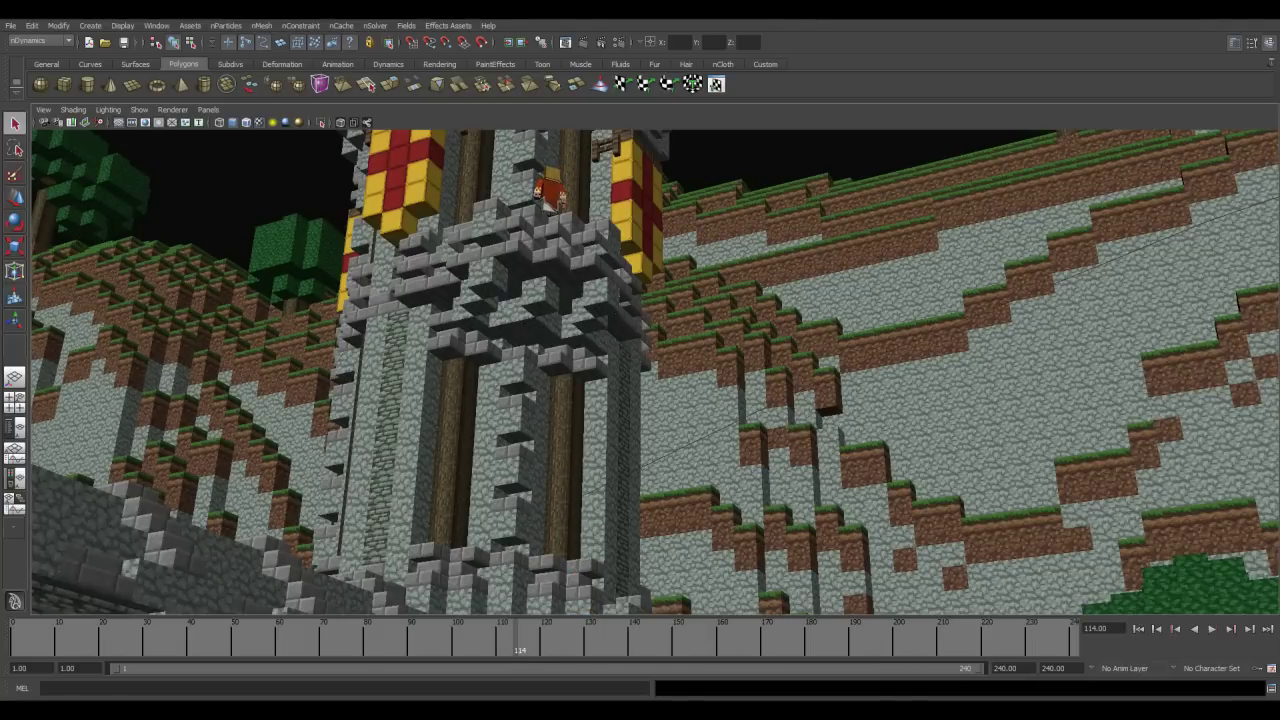
click(1213, 631)
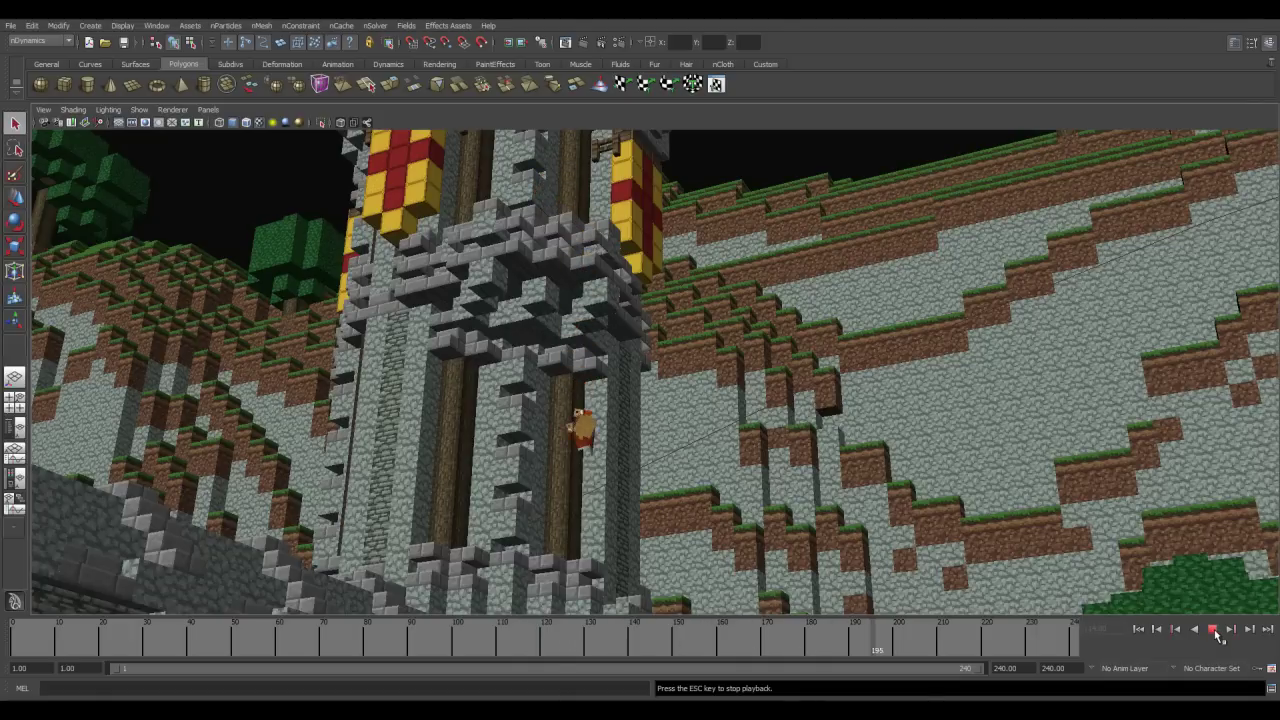
Stop playback at frame 215 and inspect the falling character beside the tower from the bridge side
key(Escape)
alt+drag(530, 426, 700, 520)
alt+drag(851, 430, 733, 415)
alt+drag(837, 525, 878, 565)
alt+drag(743, 336, 815, 408)
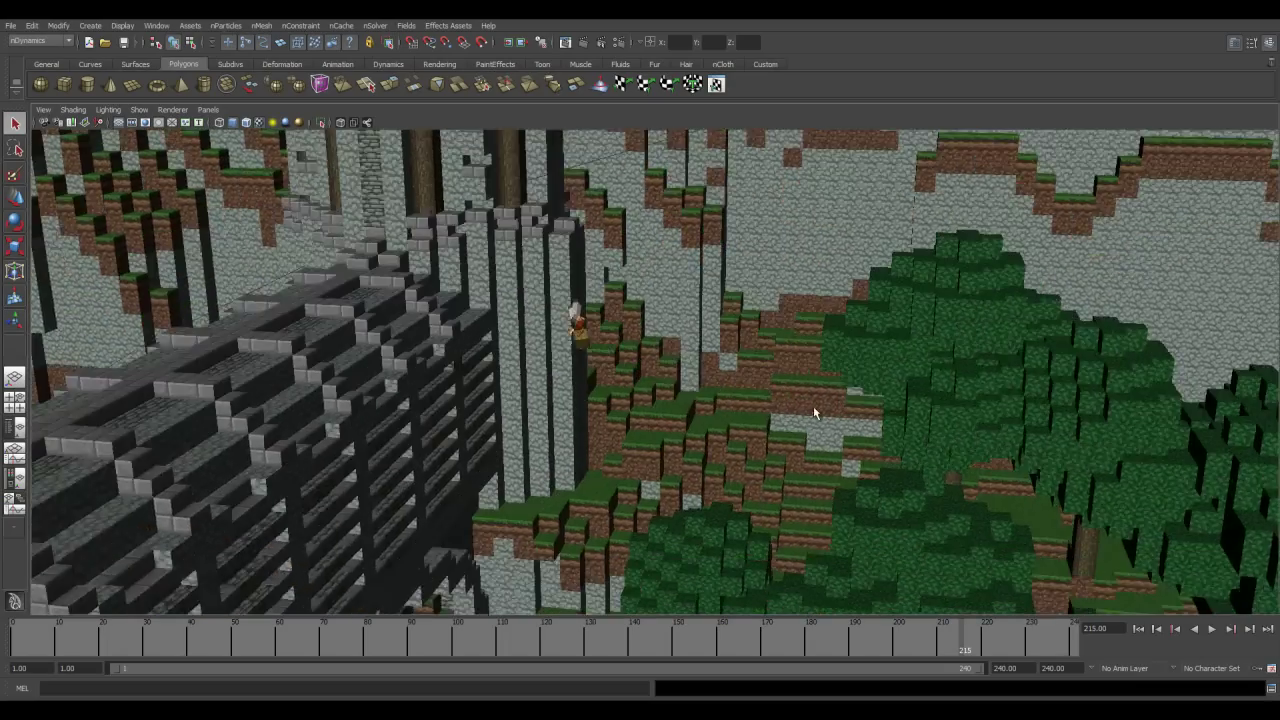
Examine the castle bridge from above and the crop field beside the water beyond it
alt+middle_drag(815, 408, 762, 346)
alt+drag(643, 416, 772, 520)
alt+middle_drag(650, 545, 713, 463)
alt+drag(562, 518, 517, 491)
alt+drag(670, 530, 277, 325)
alt+drag(652, 443, 583, 242)
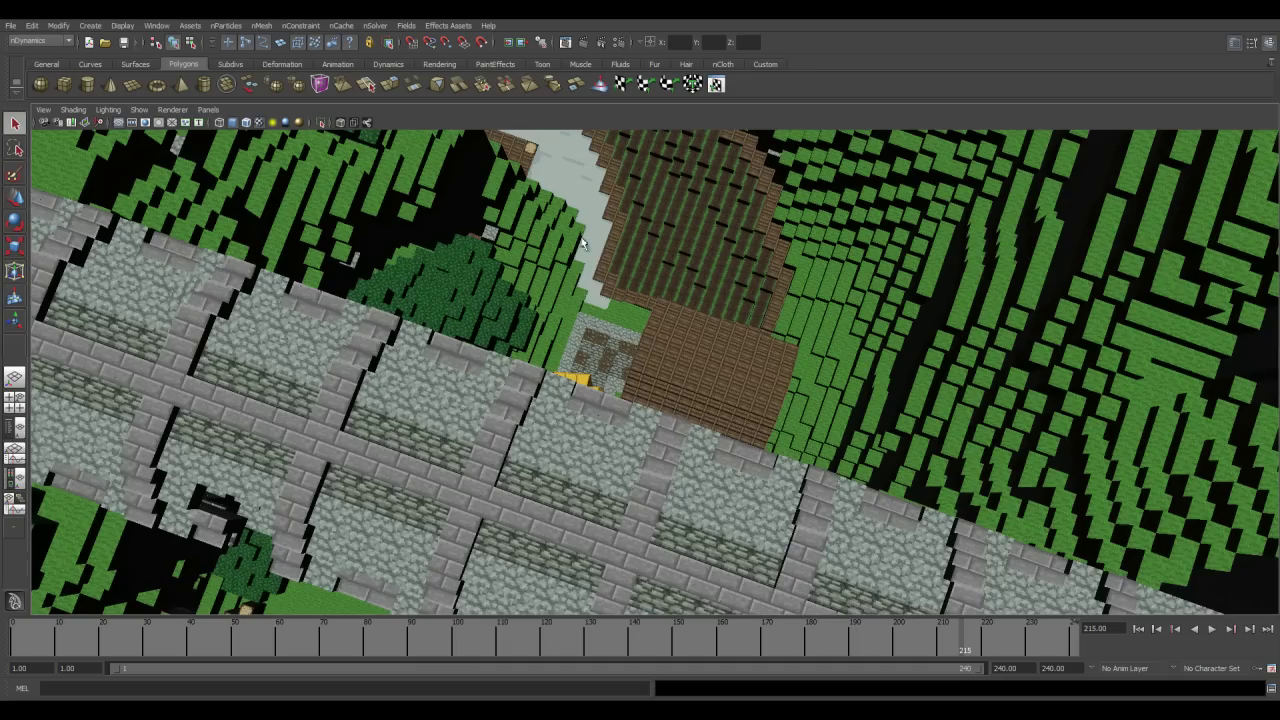
alt+middle_drag(635, 361, 635, 485)
scroll(635, 484, up, 4)
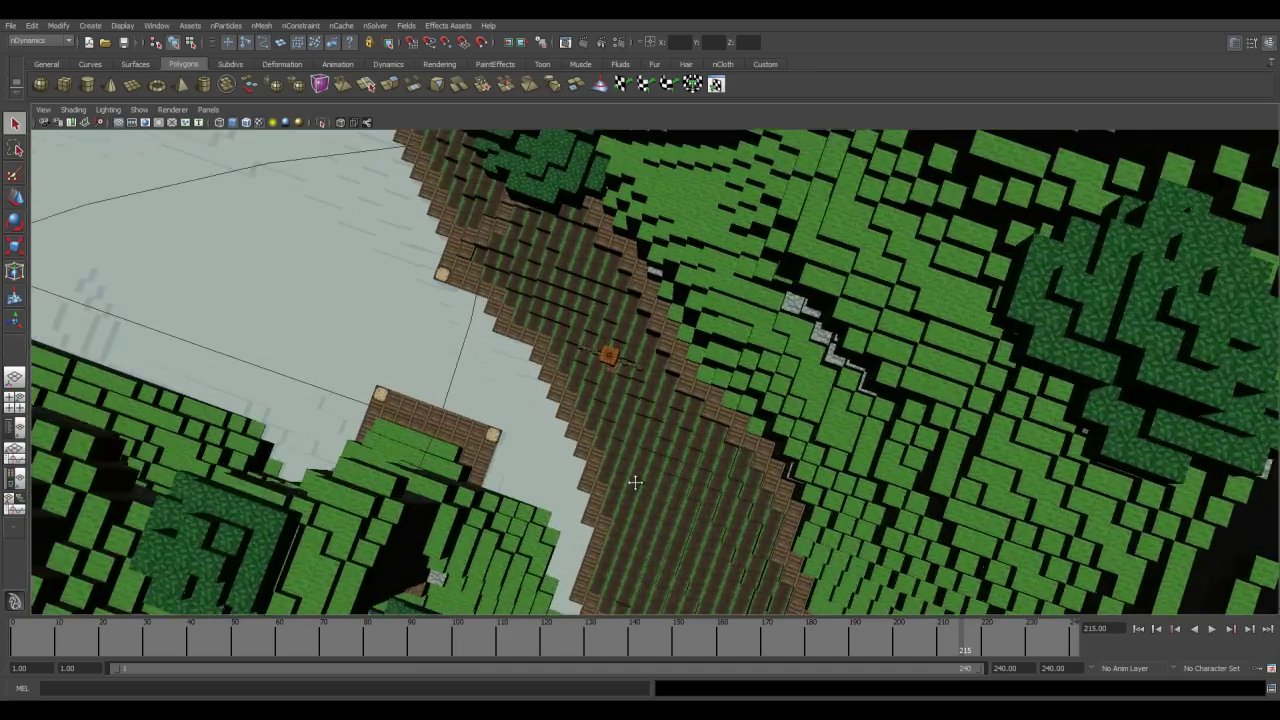
Inspect the crop field up close, then survey the whole castle, village and cliff environment from a distance
alt+drag(635, 481, 564, 432)
scroll(607, 478, up, 6)
alt+drag(676, 403, 770, 440)
alt+drag(689, 375, 652, 441)
scroll(652, 441, down, 15)
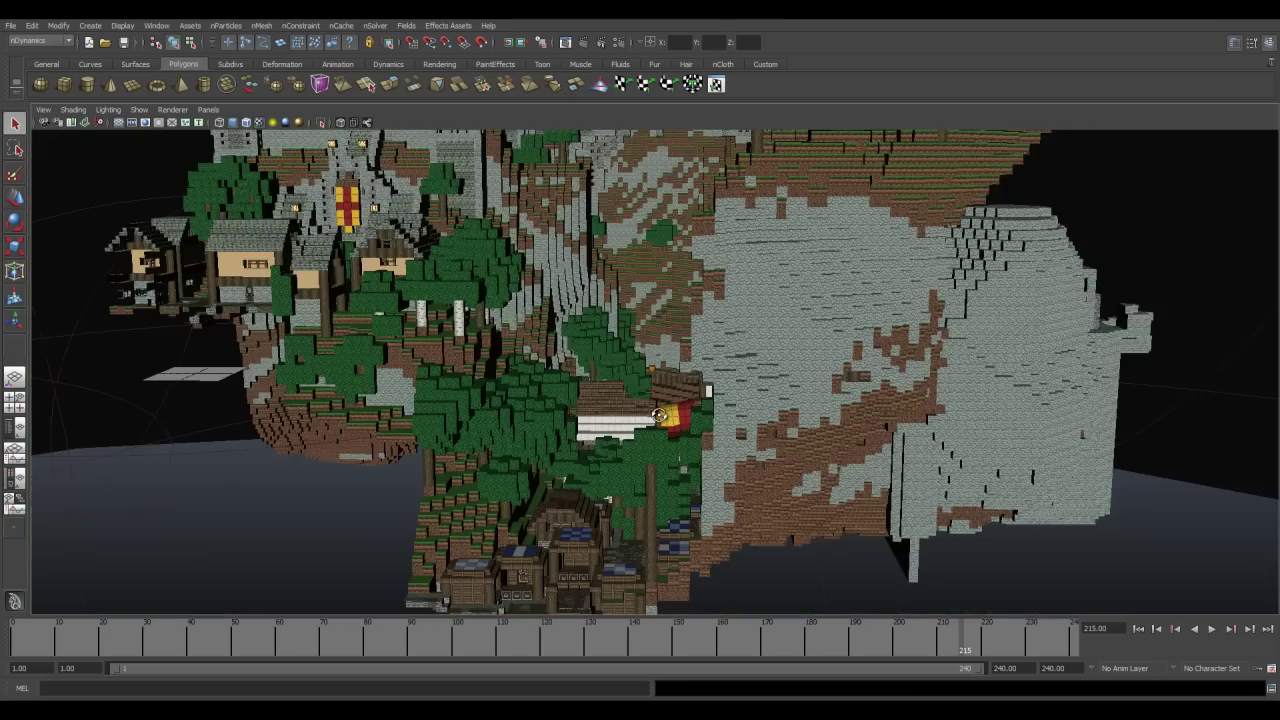
alt+drag(603, 355, 605, 409)
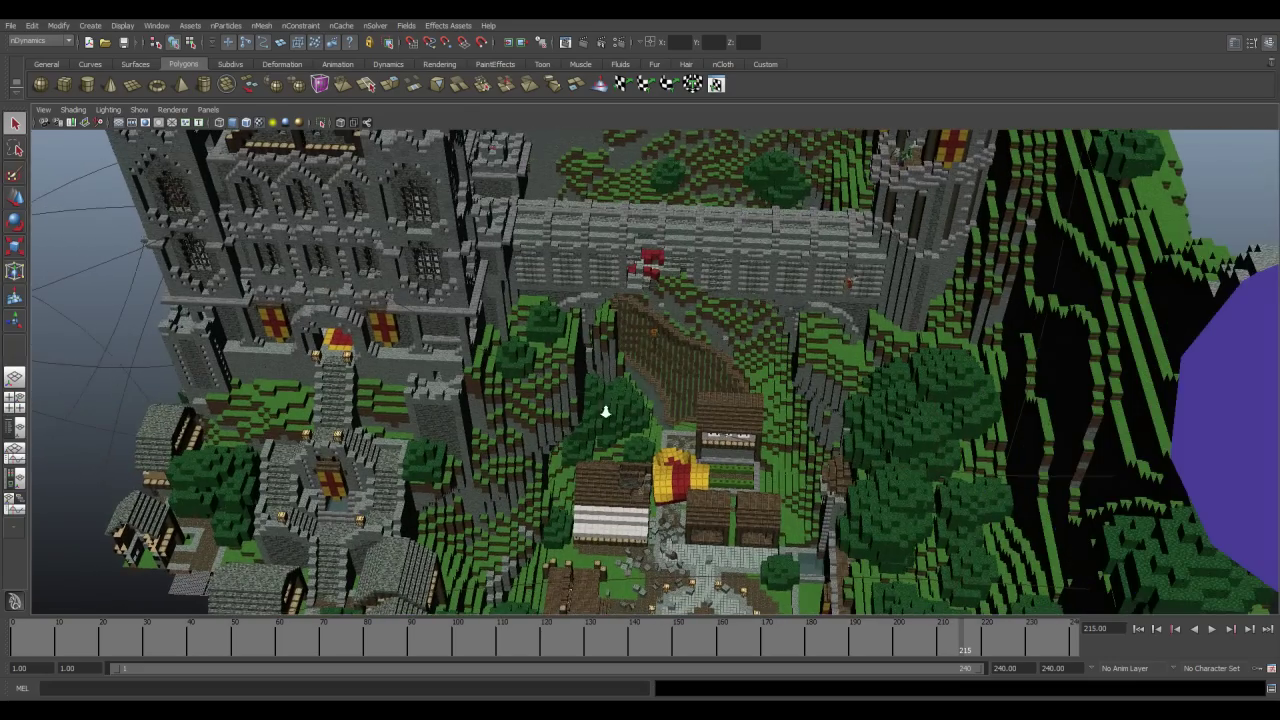
Examine the farm building, crop field and stepped hillside in front of the castle bridge
alt+right_drag(652, 435, 693, 546)
alt+drag(693, 546, 766, 486)
alt+right_drag(768, 430, 840, 451)
alt+drag(840, 451, 437, 378)
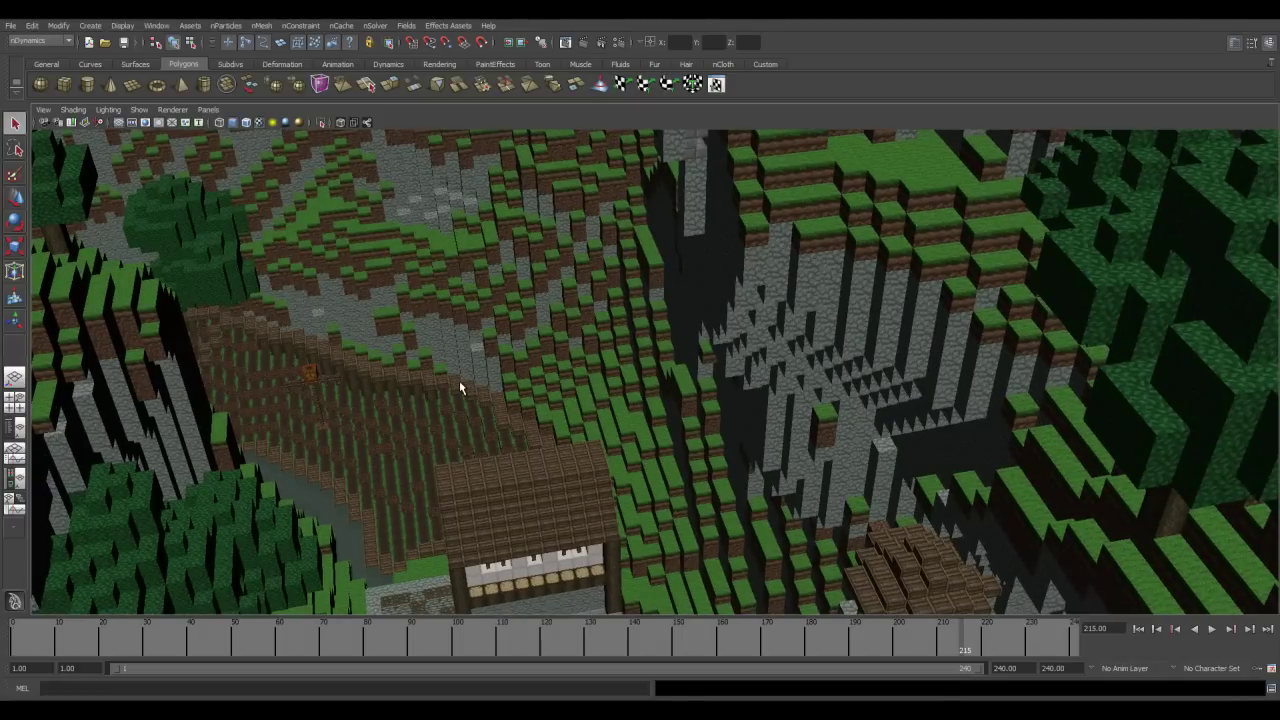
alt+drag(423, 429, 573, 420)
alt+drag(700, 426, 652, 425)
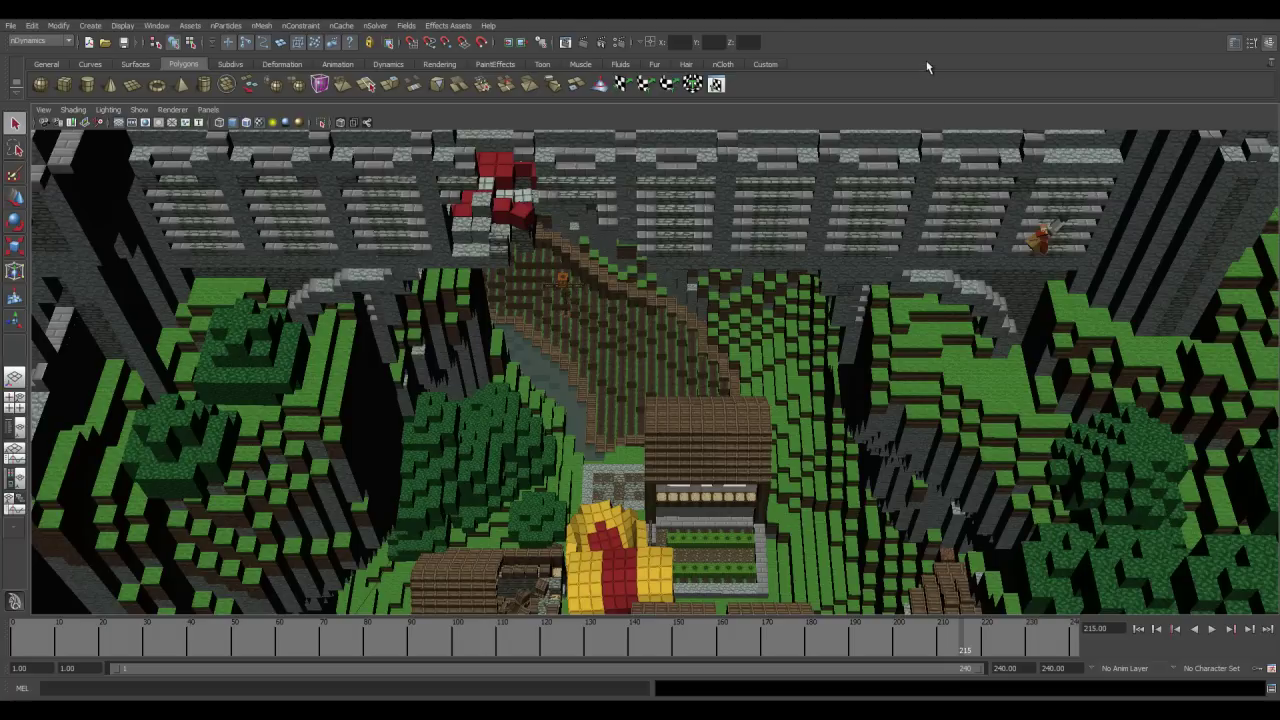
Examine the castle tower from above and frame the balcony with the mob characters
alt+drag(776, 462, 533, 391)
alt+drag(528, 436, 552, 405)
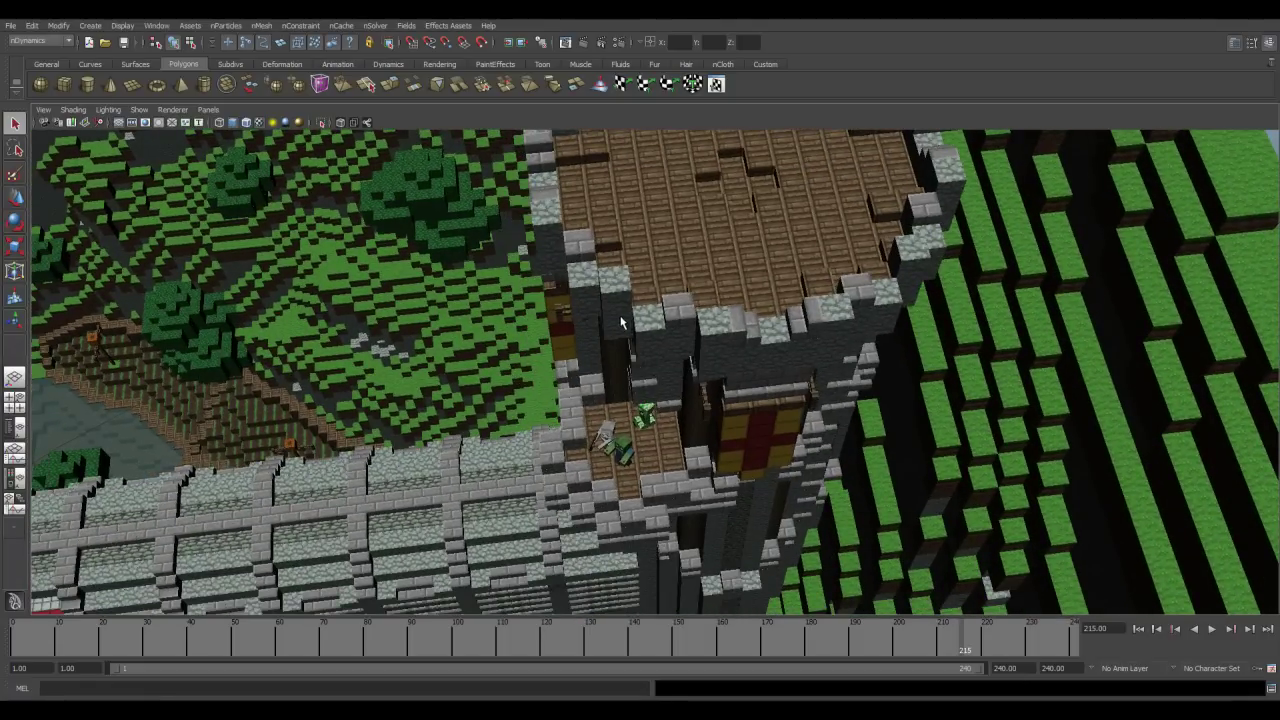
alt+drag(655, 404, 677, 386)
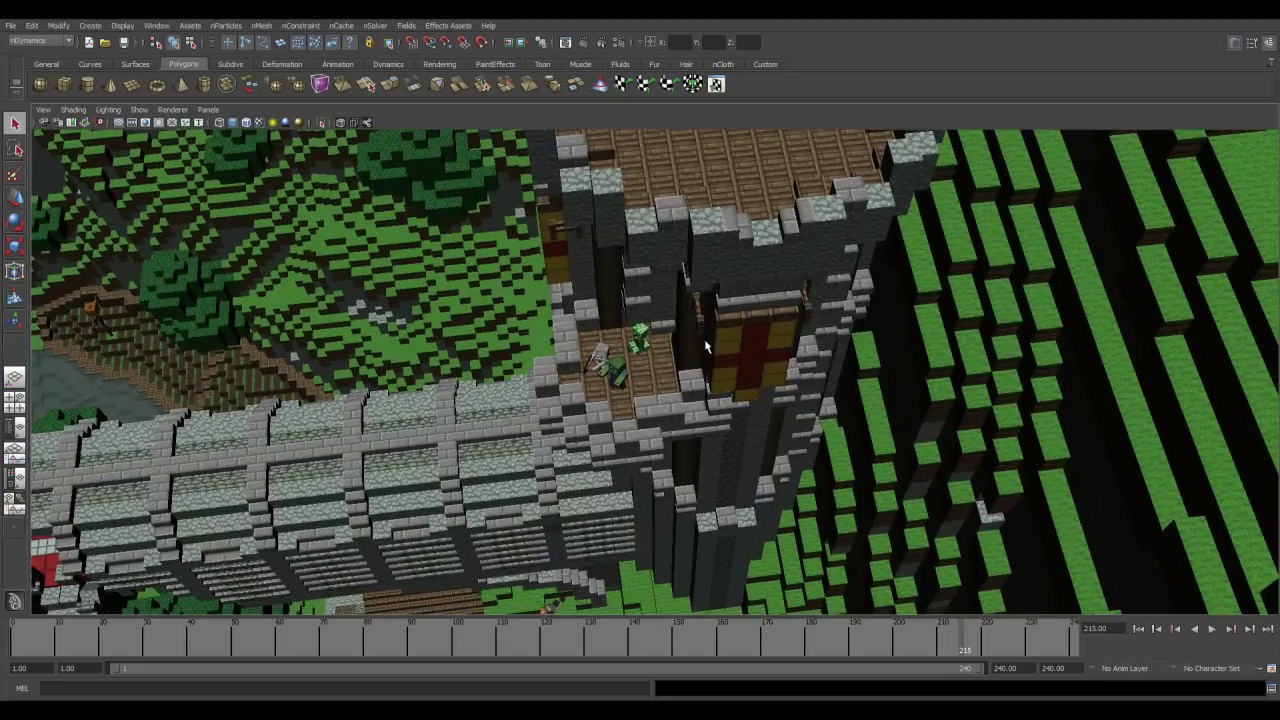
alt+right_drag(704, 361, 732, 482)
alt+middle_drag(666, 386, 694, 386)
alt+drag(694, 386, 705, 347)
alt+drag(729, 219, 655, 440)
alt+middle_drag(655, 440, 676, 370)
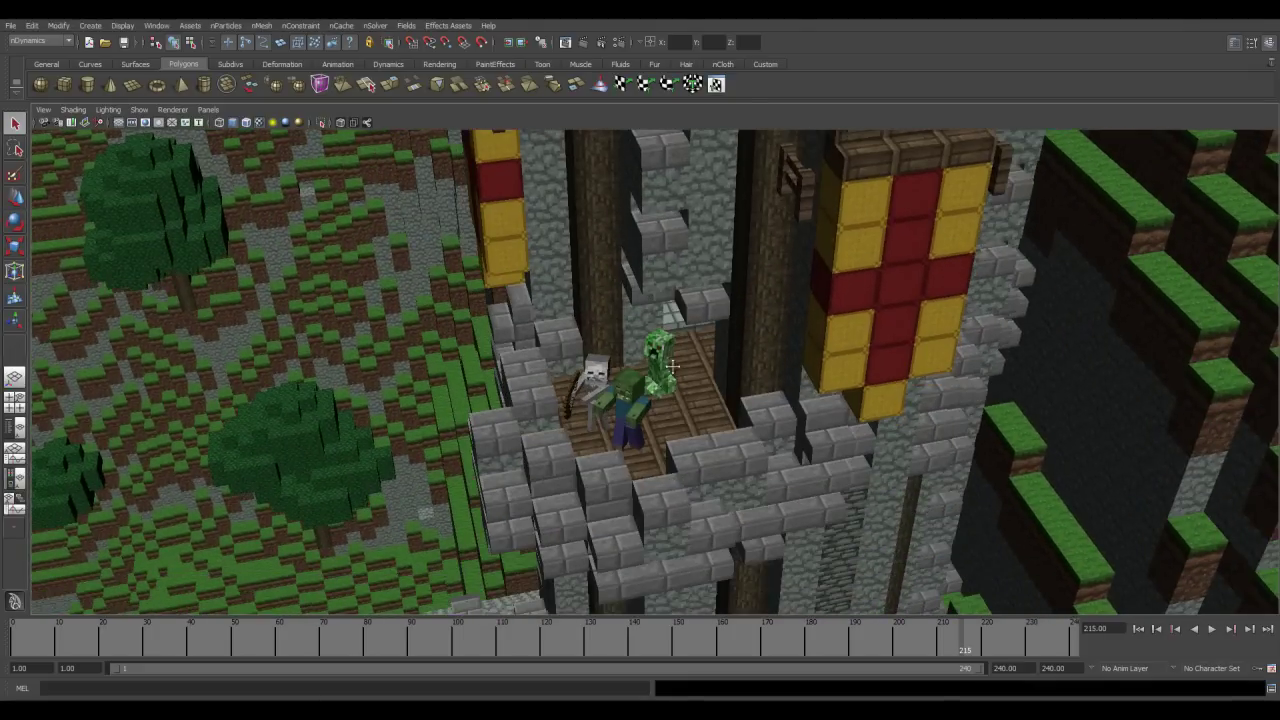
Inspect the skeleton, zombie and creeper standing on the tower balcony up close
alt+right_drag(676, 370, 693, 415)
alt+drag(693, 415, 680, 391)
alt+middle_drag(680, 391, 731, 280)
alt+drag(730, 279, 623, 382)
alt+drag(502, 352, 512, 350)
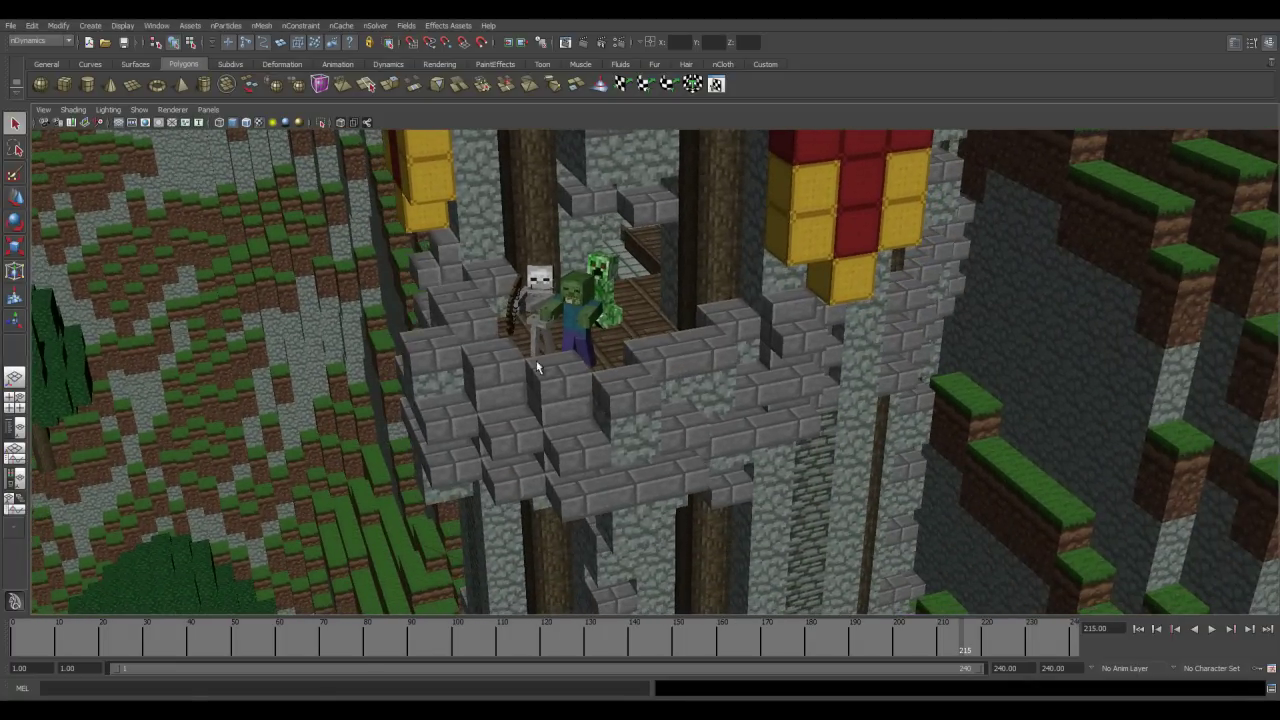
alt+drag(593, 363, 570, 348)
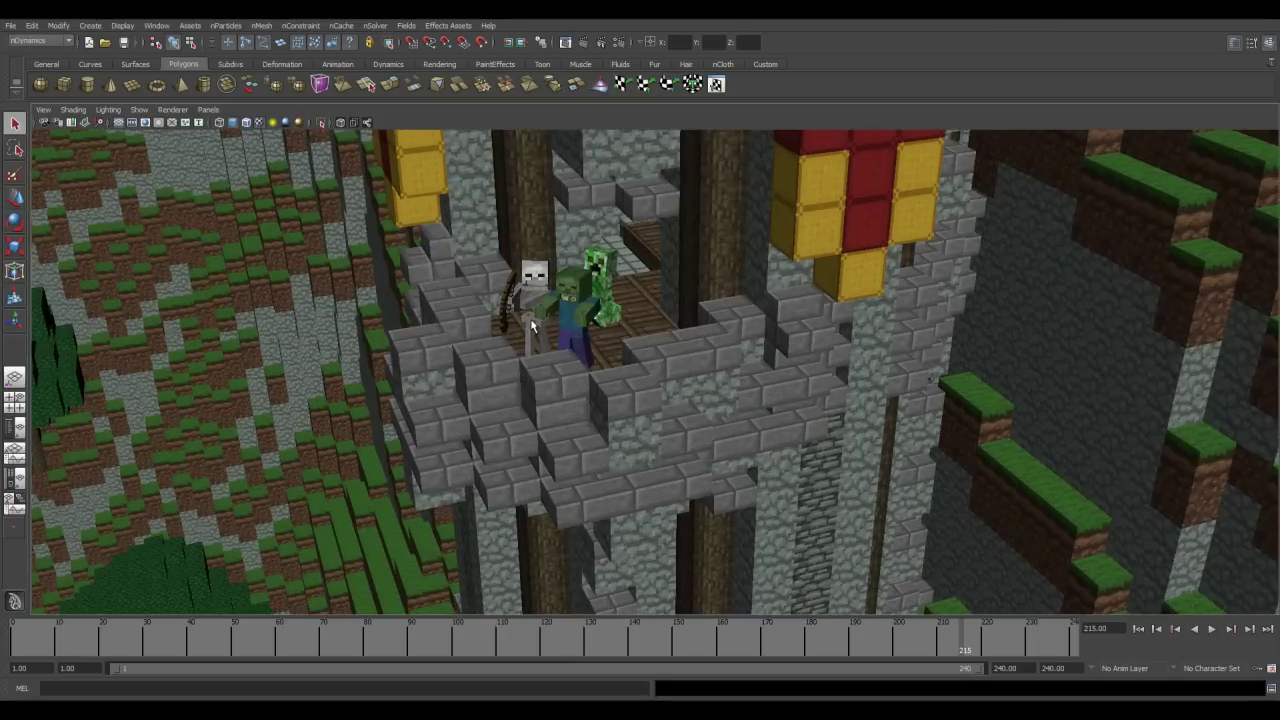
alt+middle_drag(542, 325, 584, 341)
alt+right_drag(657, 348, 670, 407)
alt+drag(671, 405, 680, 415)
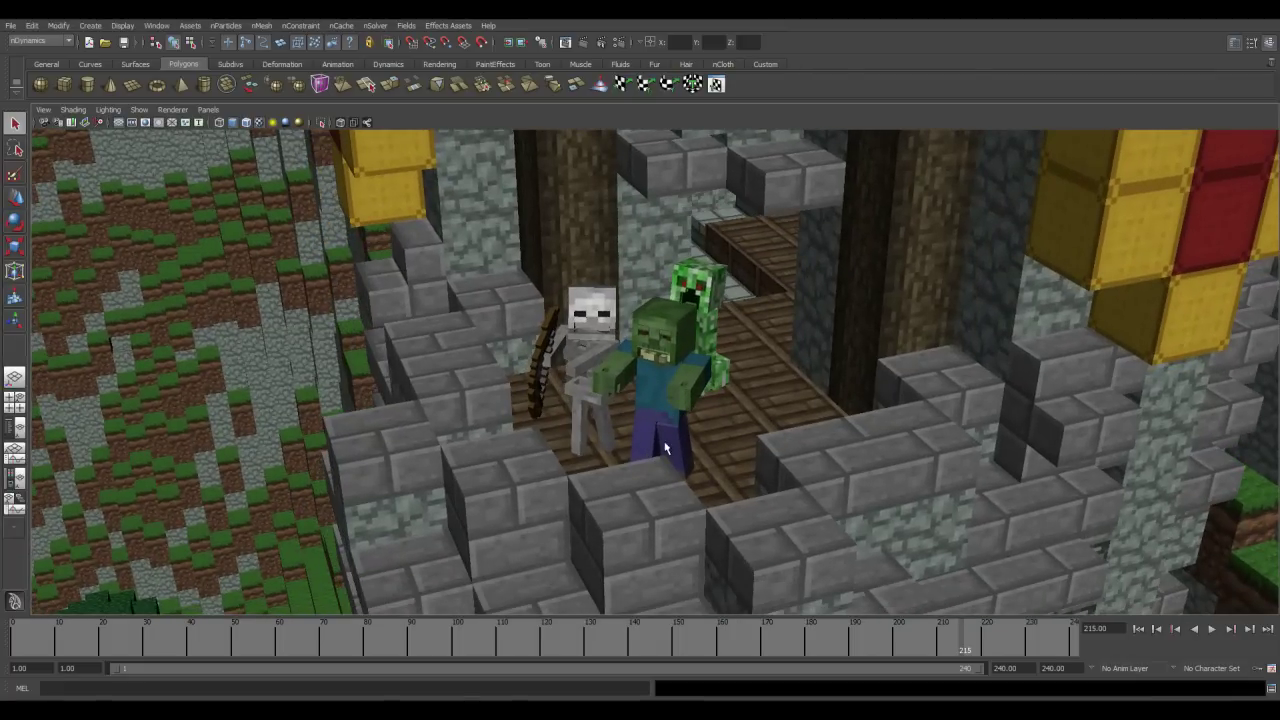
alt+right_drag(703, 449, 688, 372)
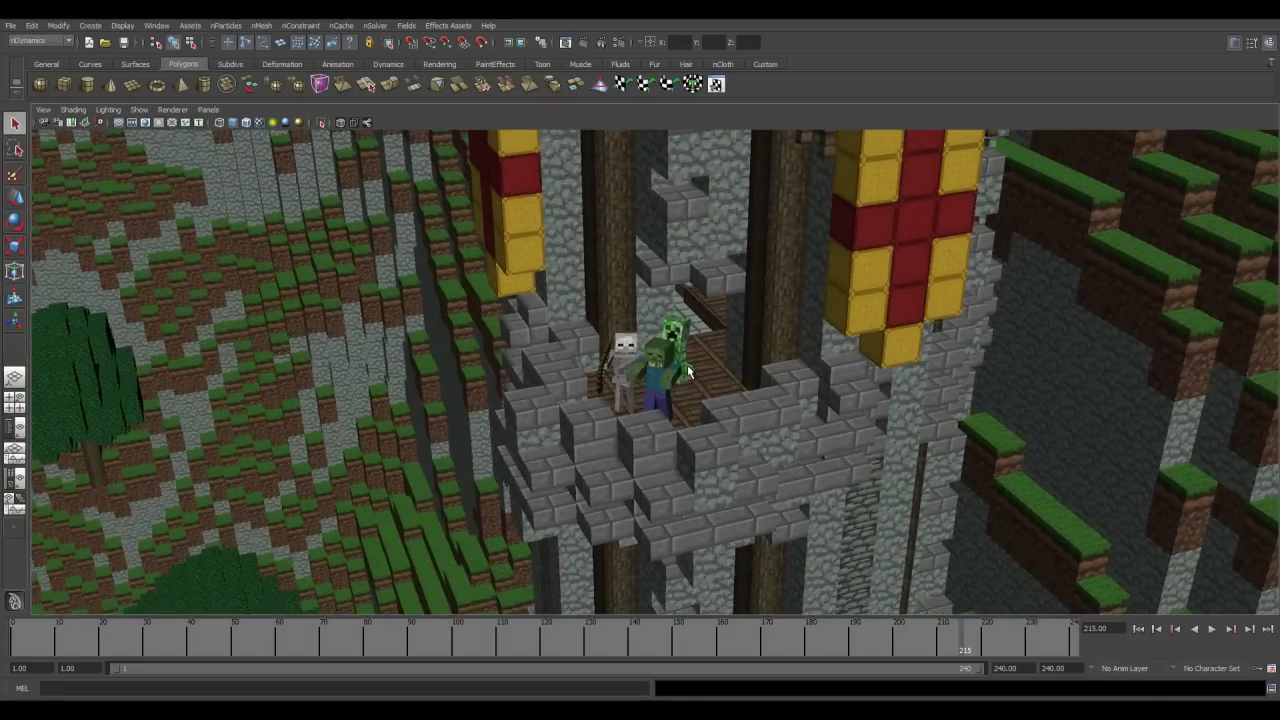
Examine the balcony's stonework from several angles, then view the full tower with its adjoining bridge
alt+middle_drag(574, 392, 562, 380)
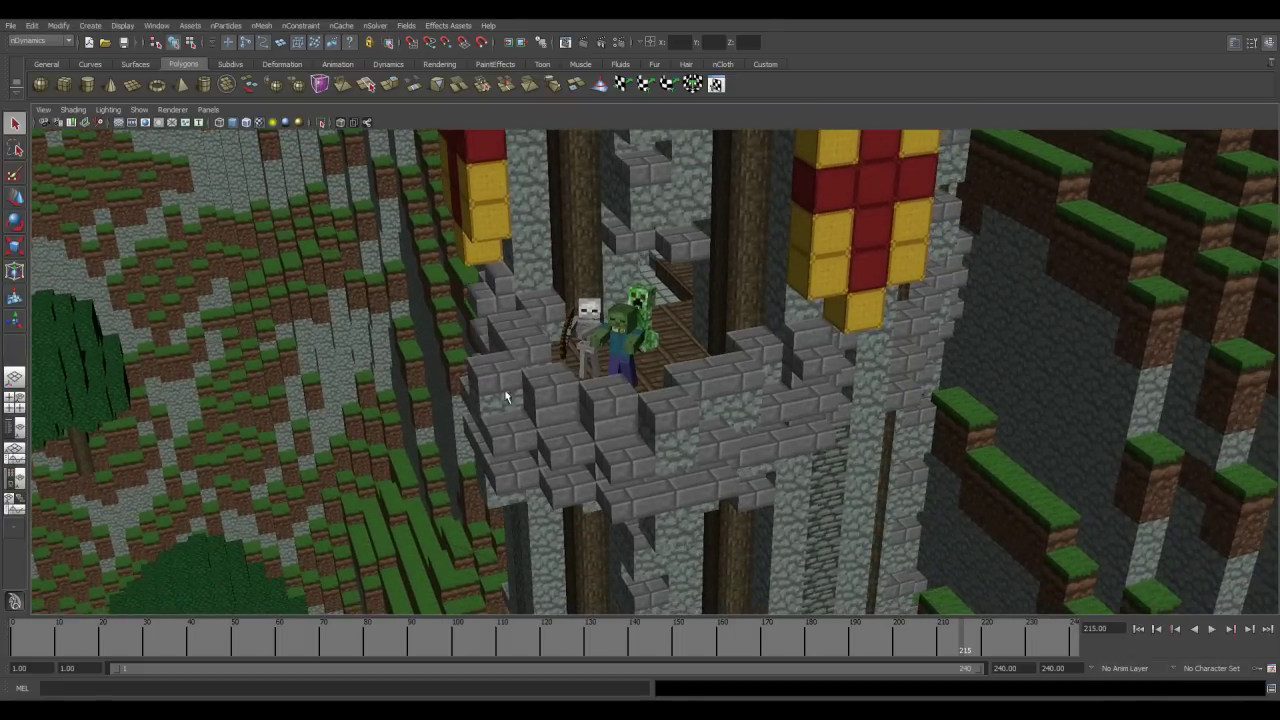
alt+drag(618, 376, 621, 385)
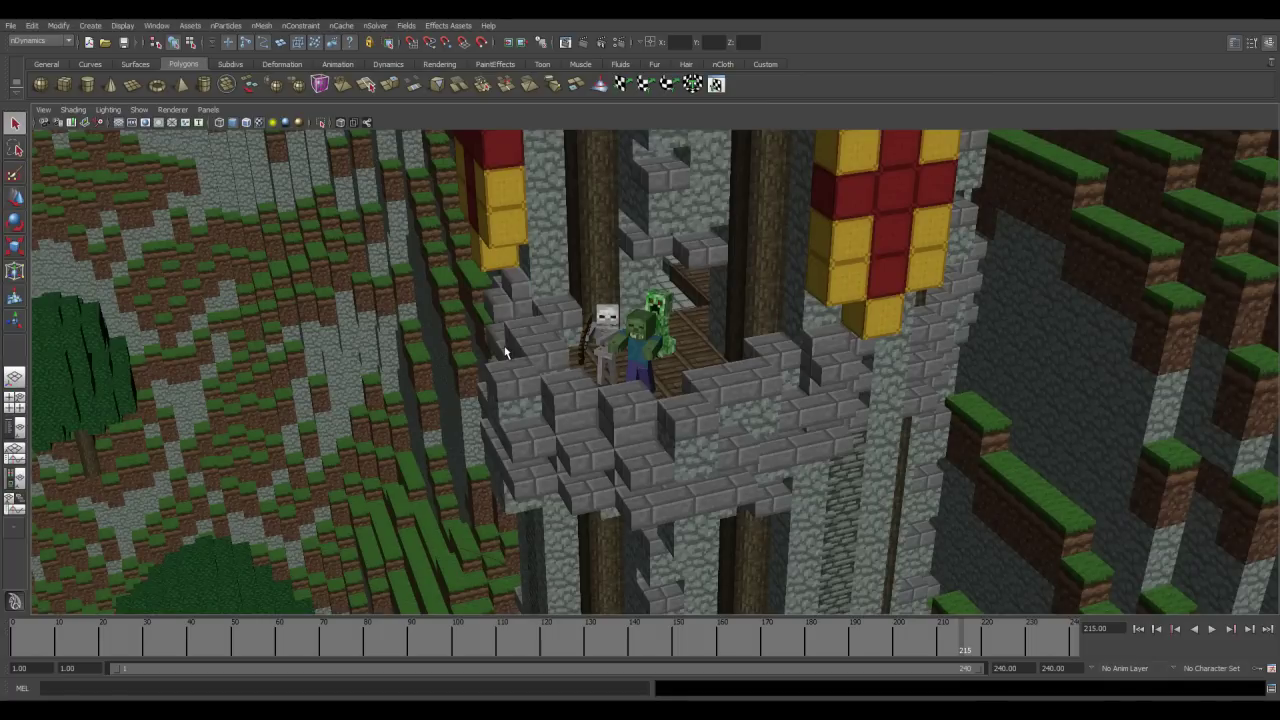
alt+drag(700, 448, 667, 441)
alt+drag(442, 427, 490, 418)
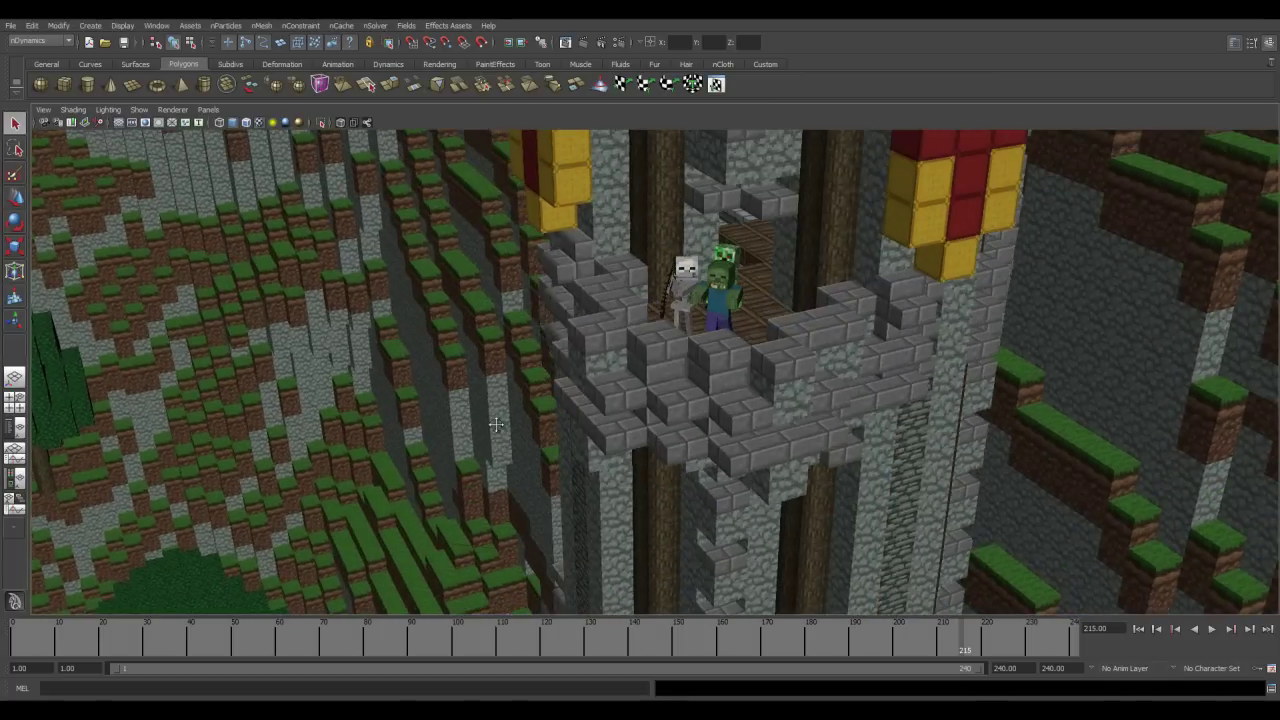
alt+drag(728, 430, 674, 474)
scroll(557, 465, down, 10)
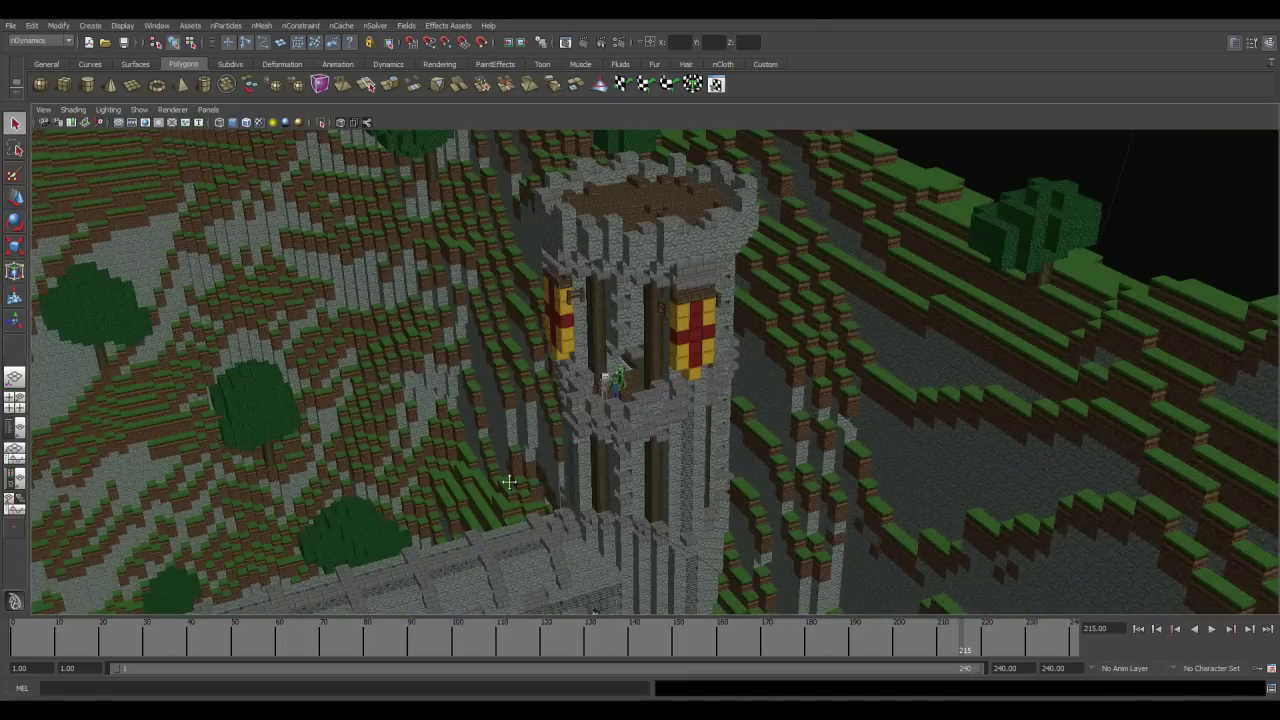
alt+drag(509, 482, 637, 453)
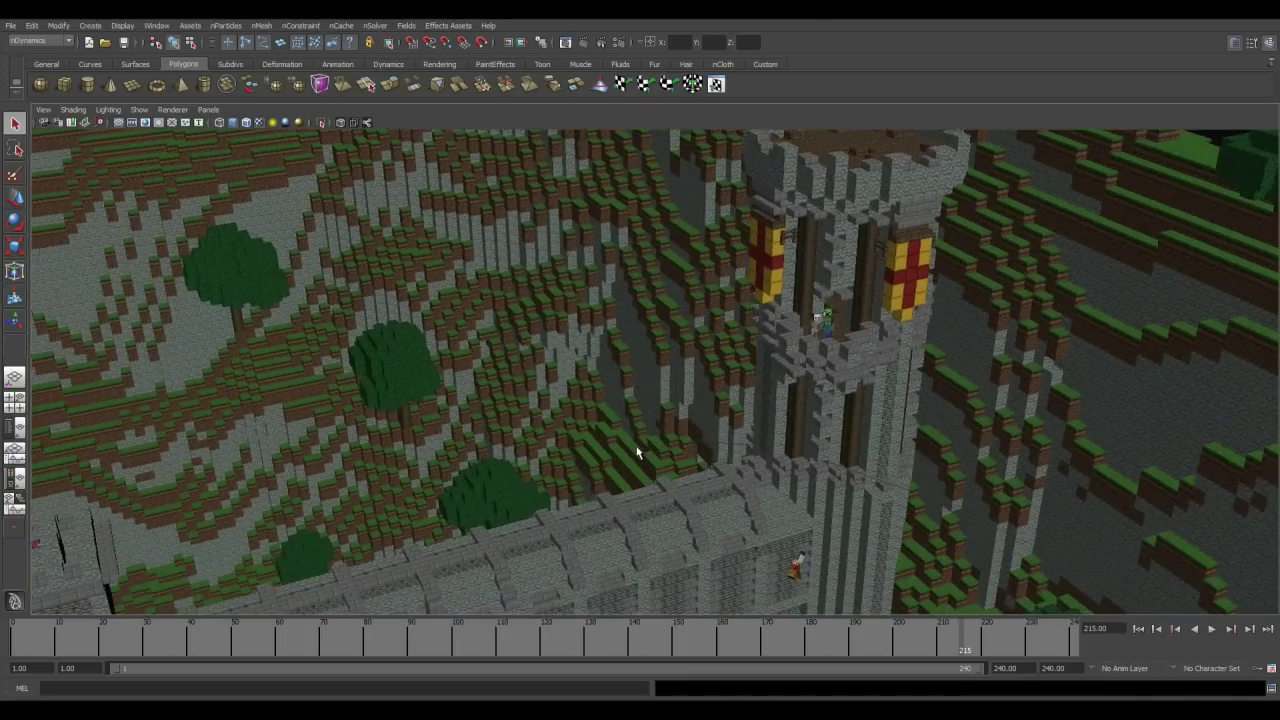
Survey the mountains behind the tower, then examine the castle facade and bridge from a low angle
alt+middle_drag(755, 309, 658, 503)
alt+drag(692, 408, 711, 376)
alt+middle_drag(711, 376, 660, 572)
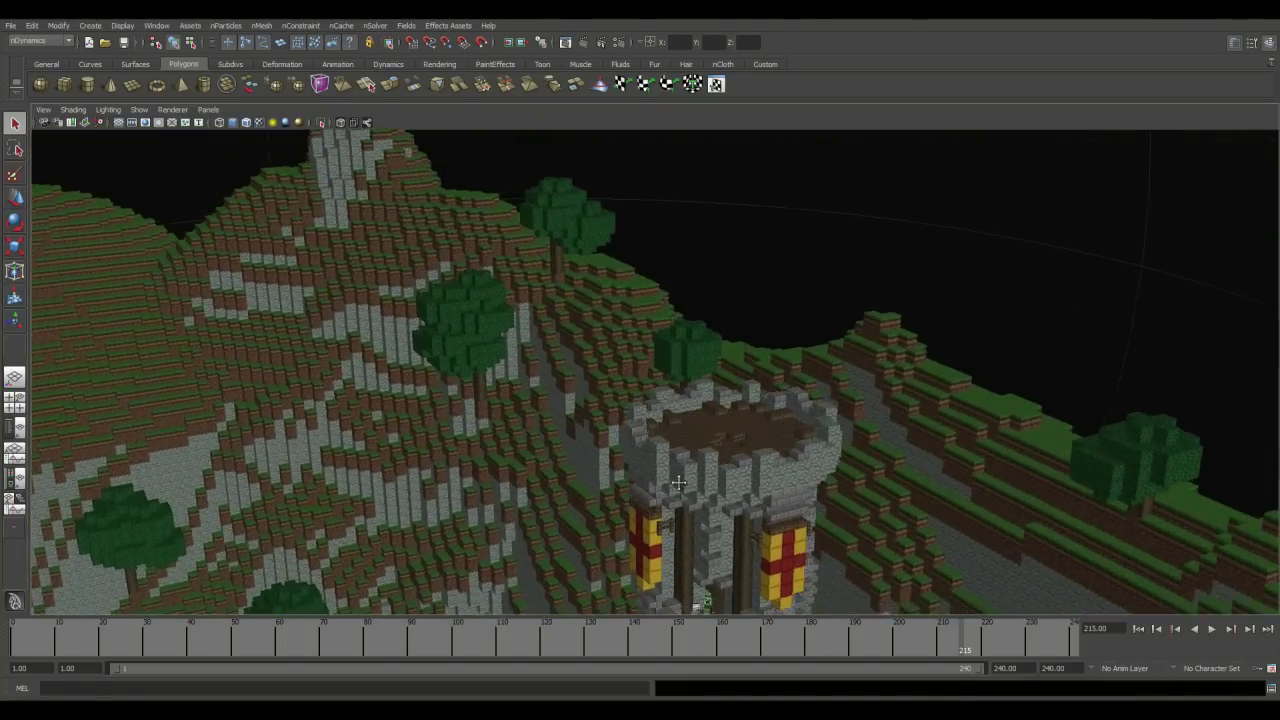
alt+drag(660, 572, 681, 474)
alt+middle_drag(681, 473, 682, 446)
alt+middle_drag(687, 312, 700, 512)
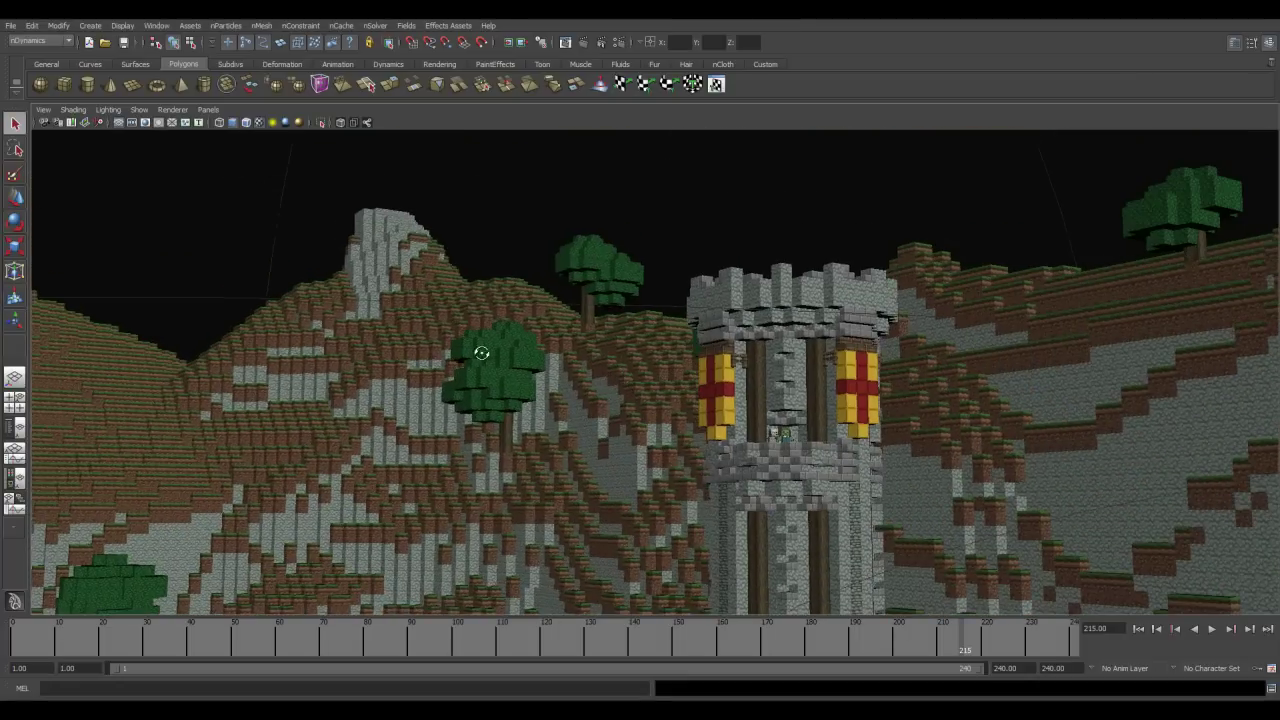
alt+middle_drag(426, 342, 634, 363)
alt+drag(634, 363, 530, 455)
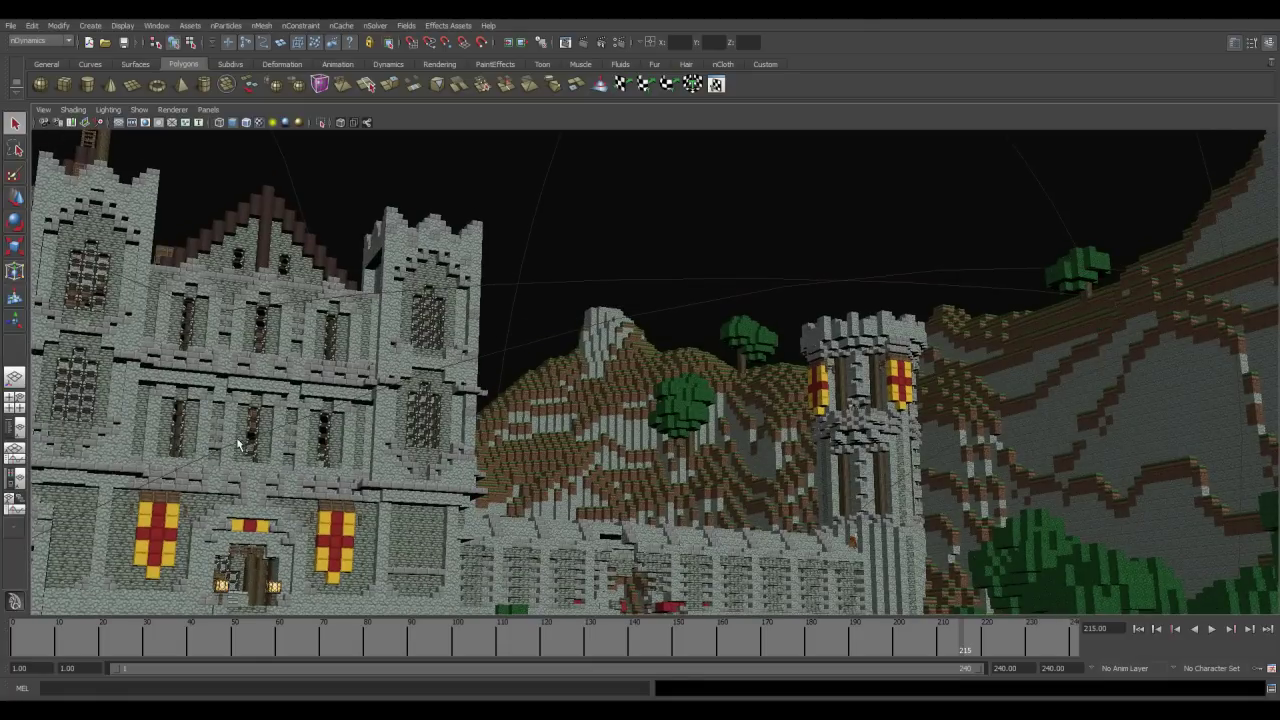
scroll(315, 429, up, 3)
scroll(558, 402, up, 3)
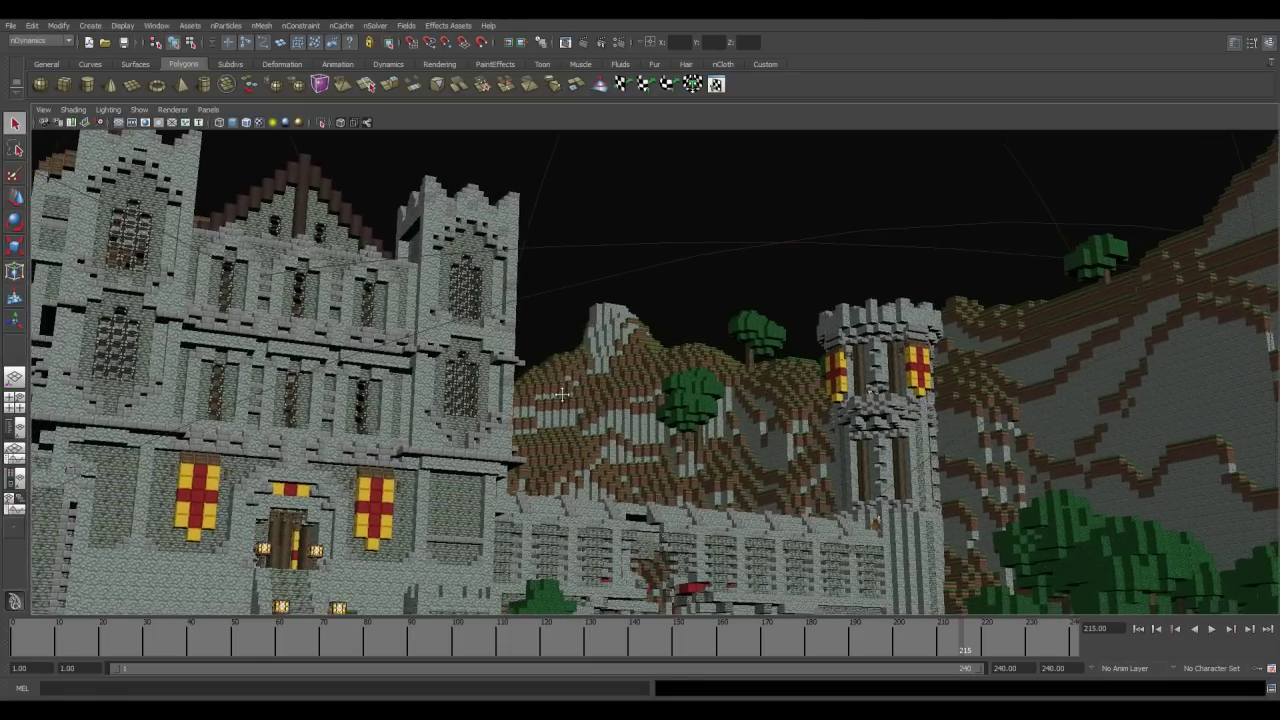